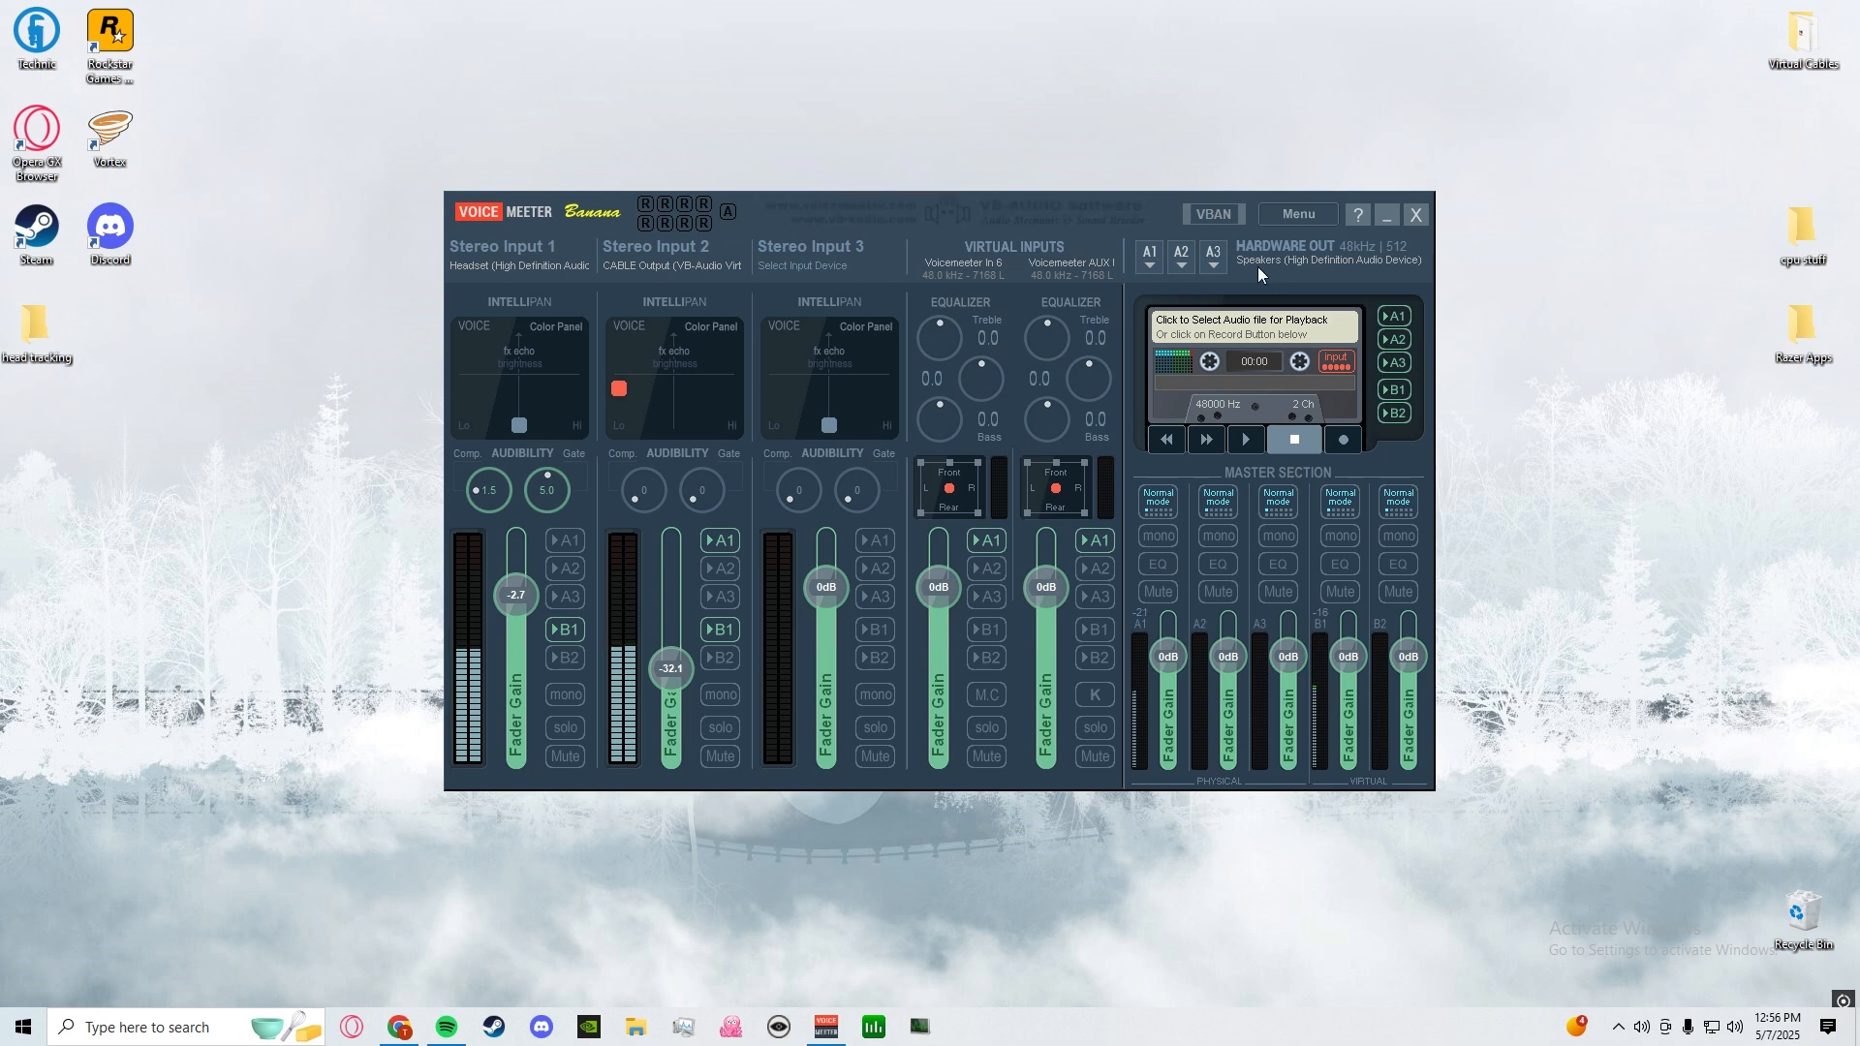
Step: Review the available devices for hardware output A1 and for Stereo Input 1, leaving both selections as they are
{"action": "left_click", "coordinate": [1147, 261]}
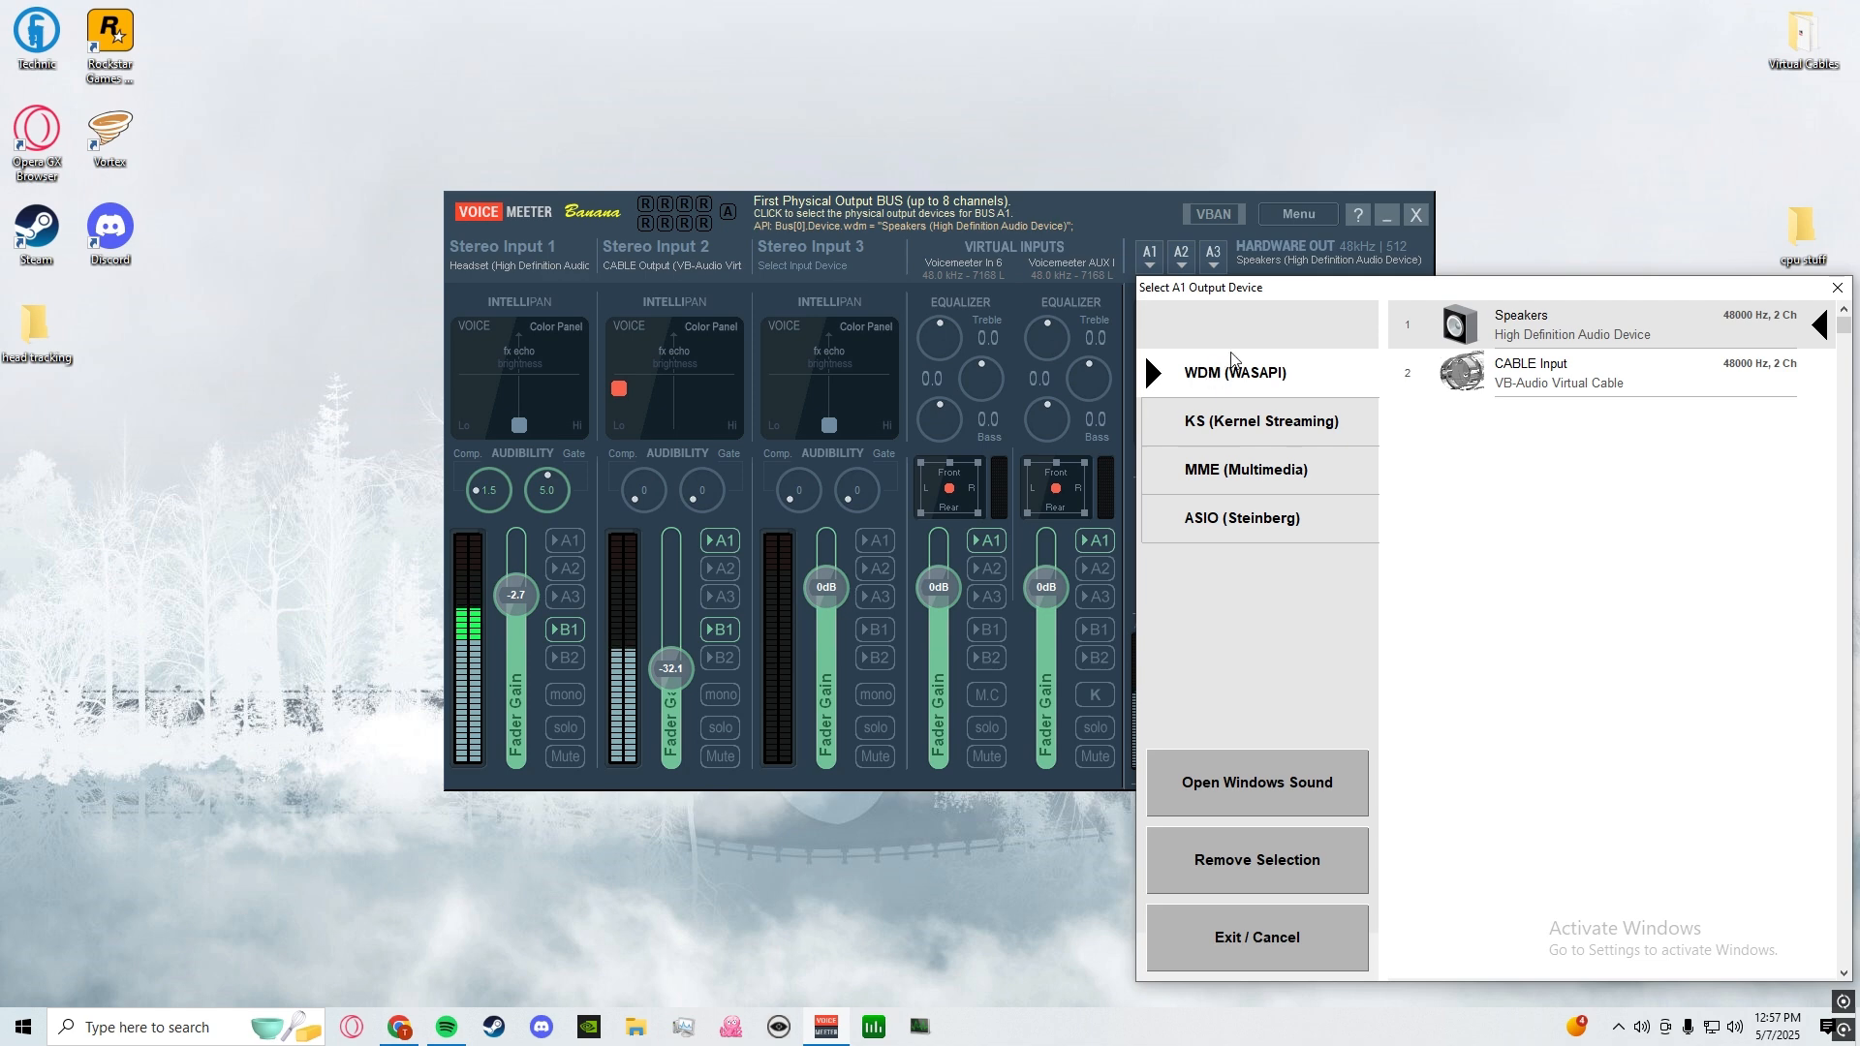
{"action": "left_click", "coordinate": [1838, 288]}
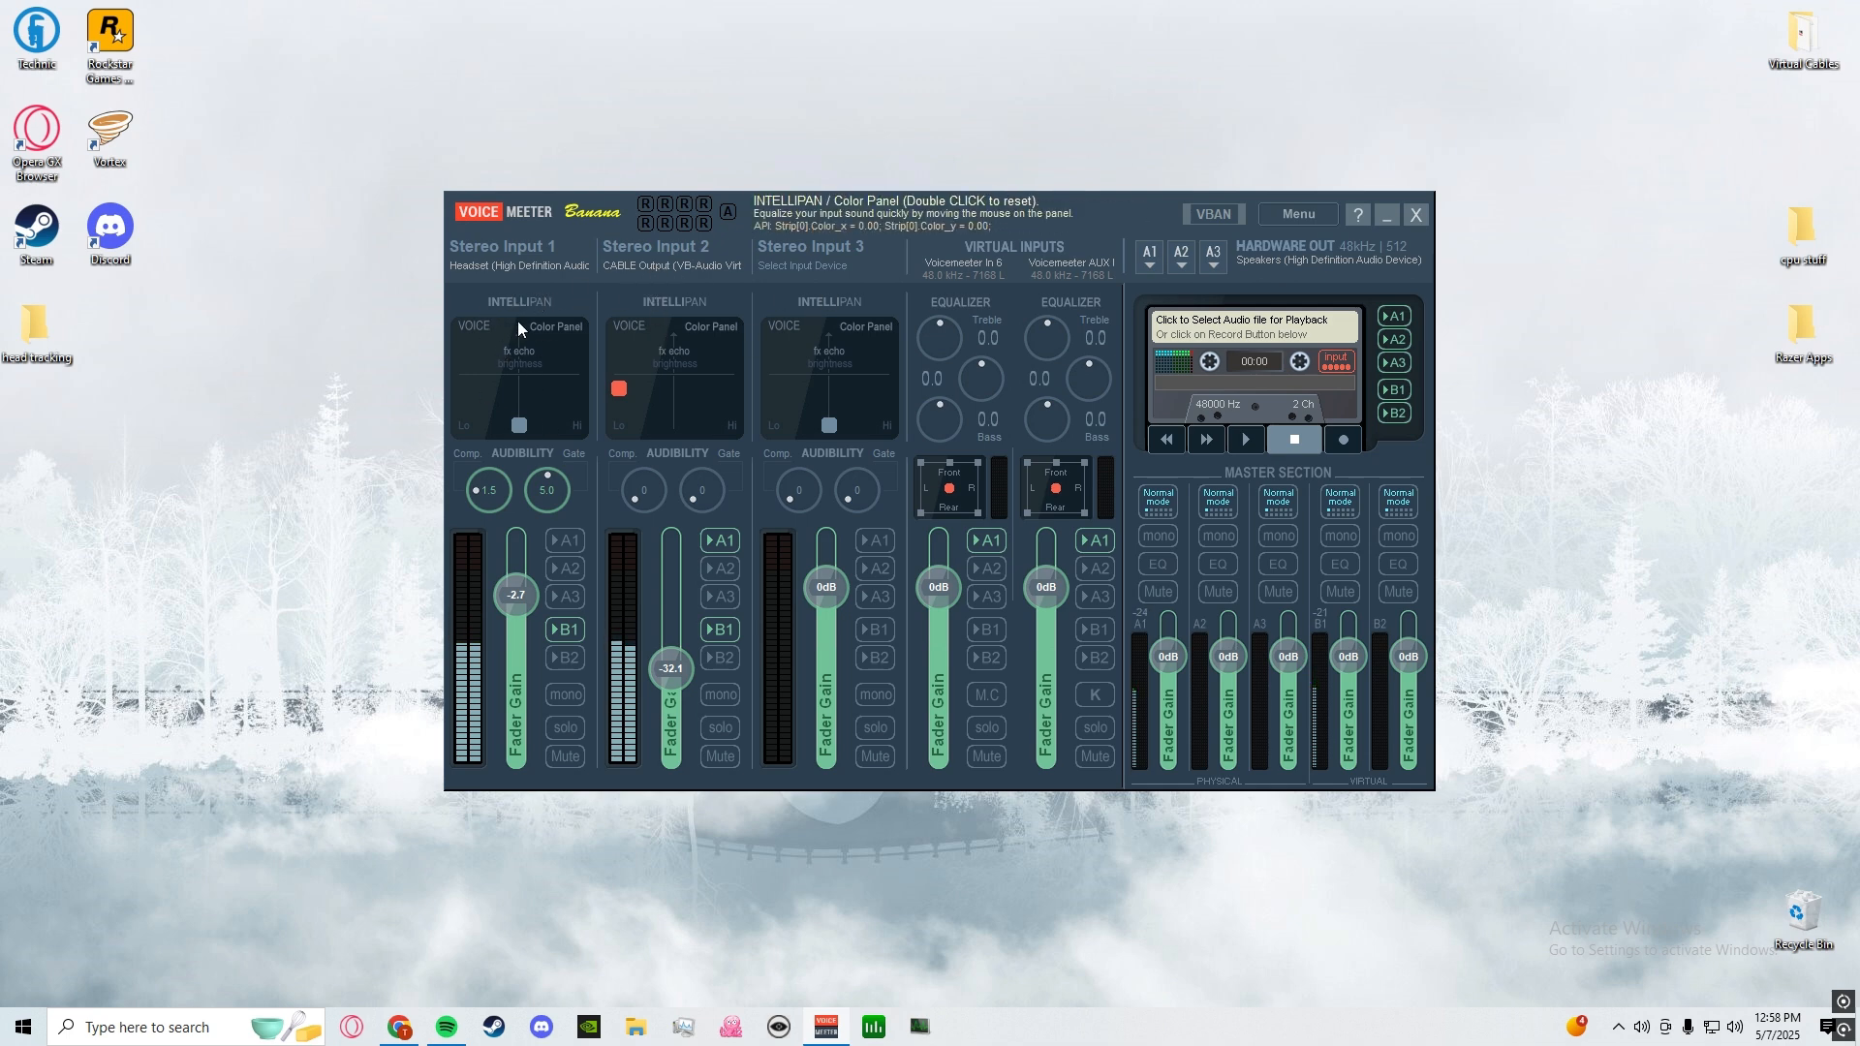
{"action": "left_click", "coordinate": [494, 264]}
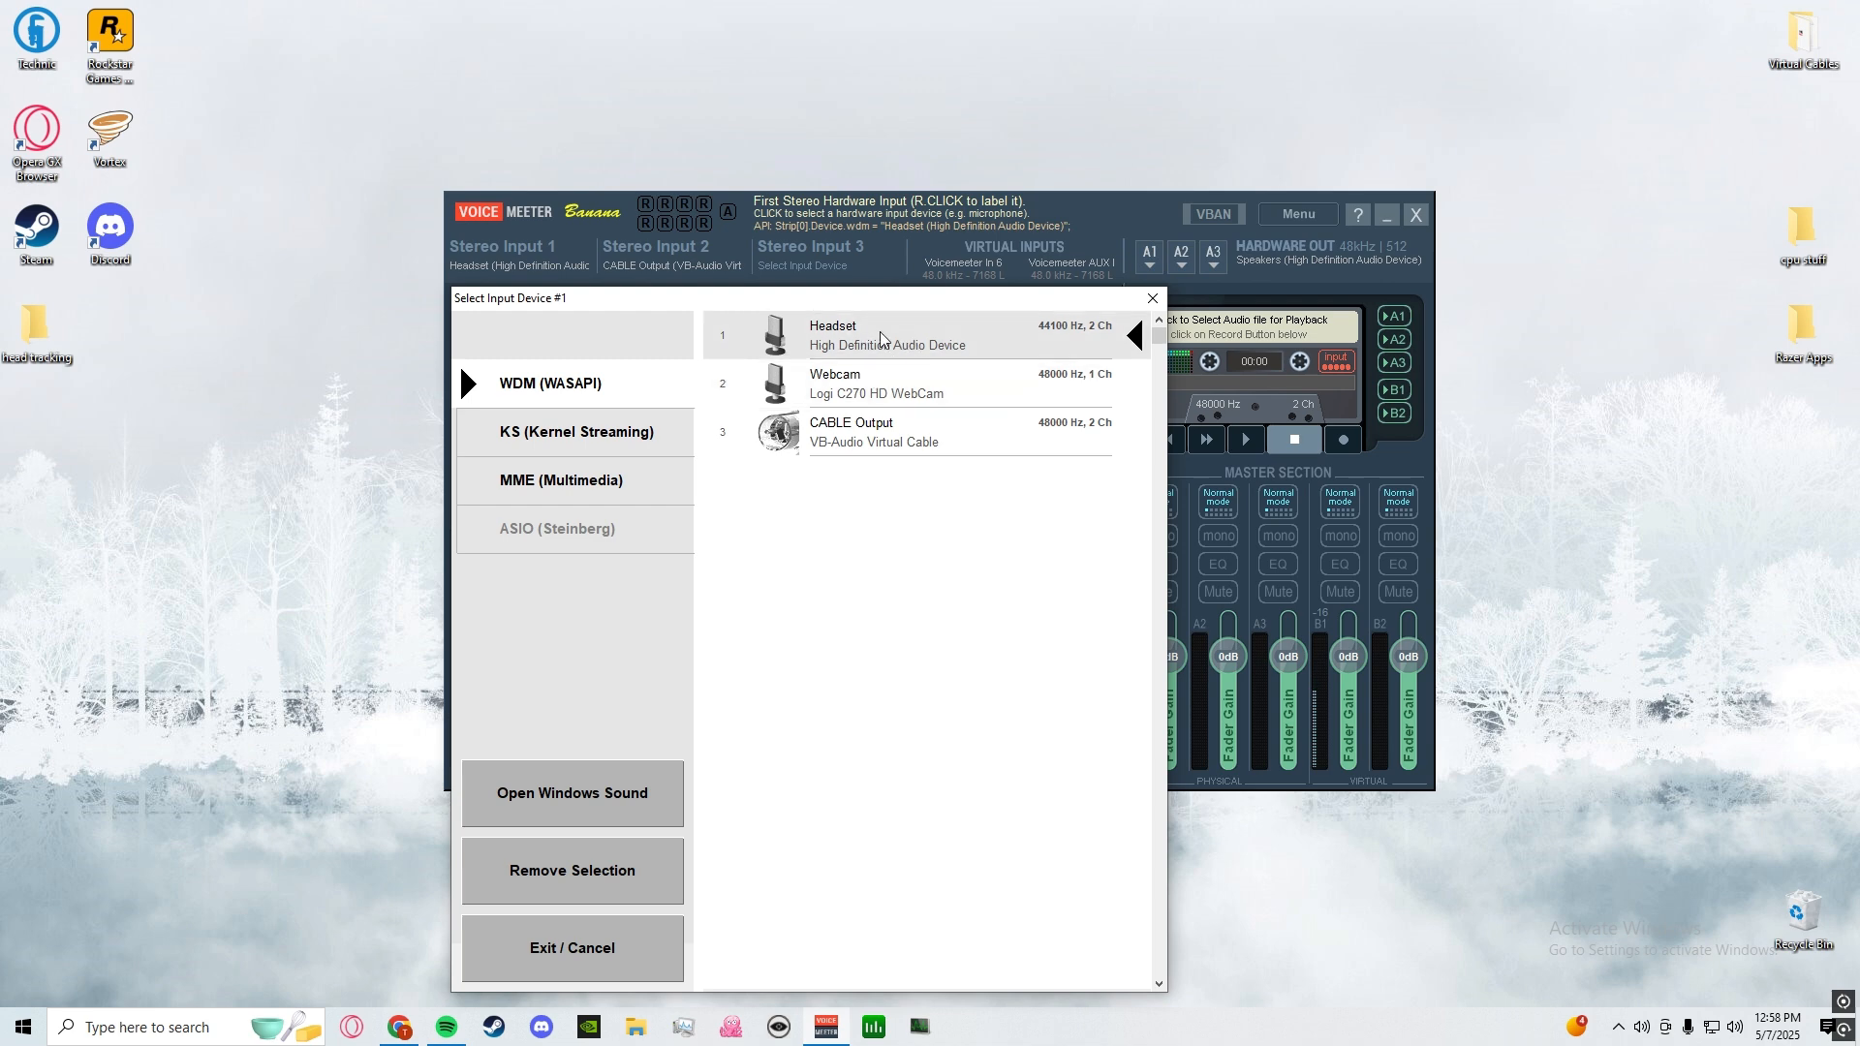
{"action": "left_click", "coordinate": [1148, 301]}
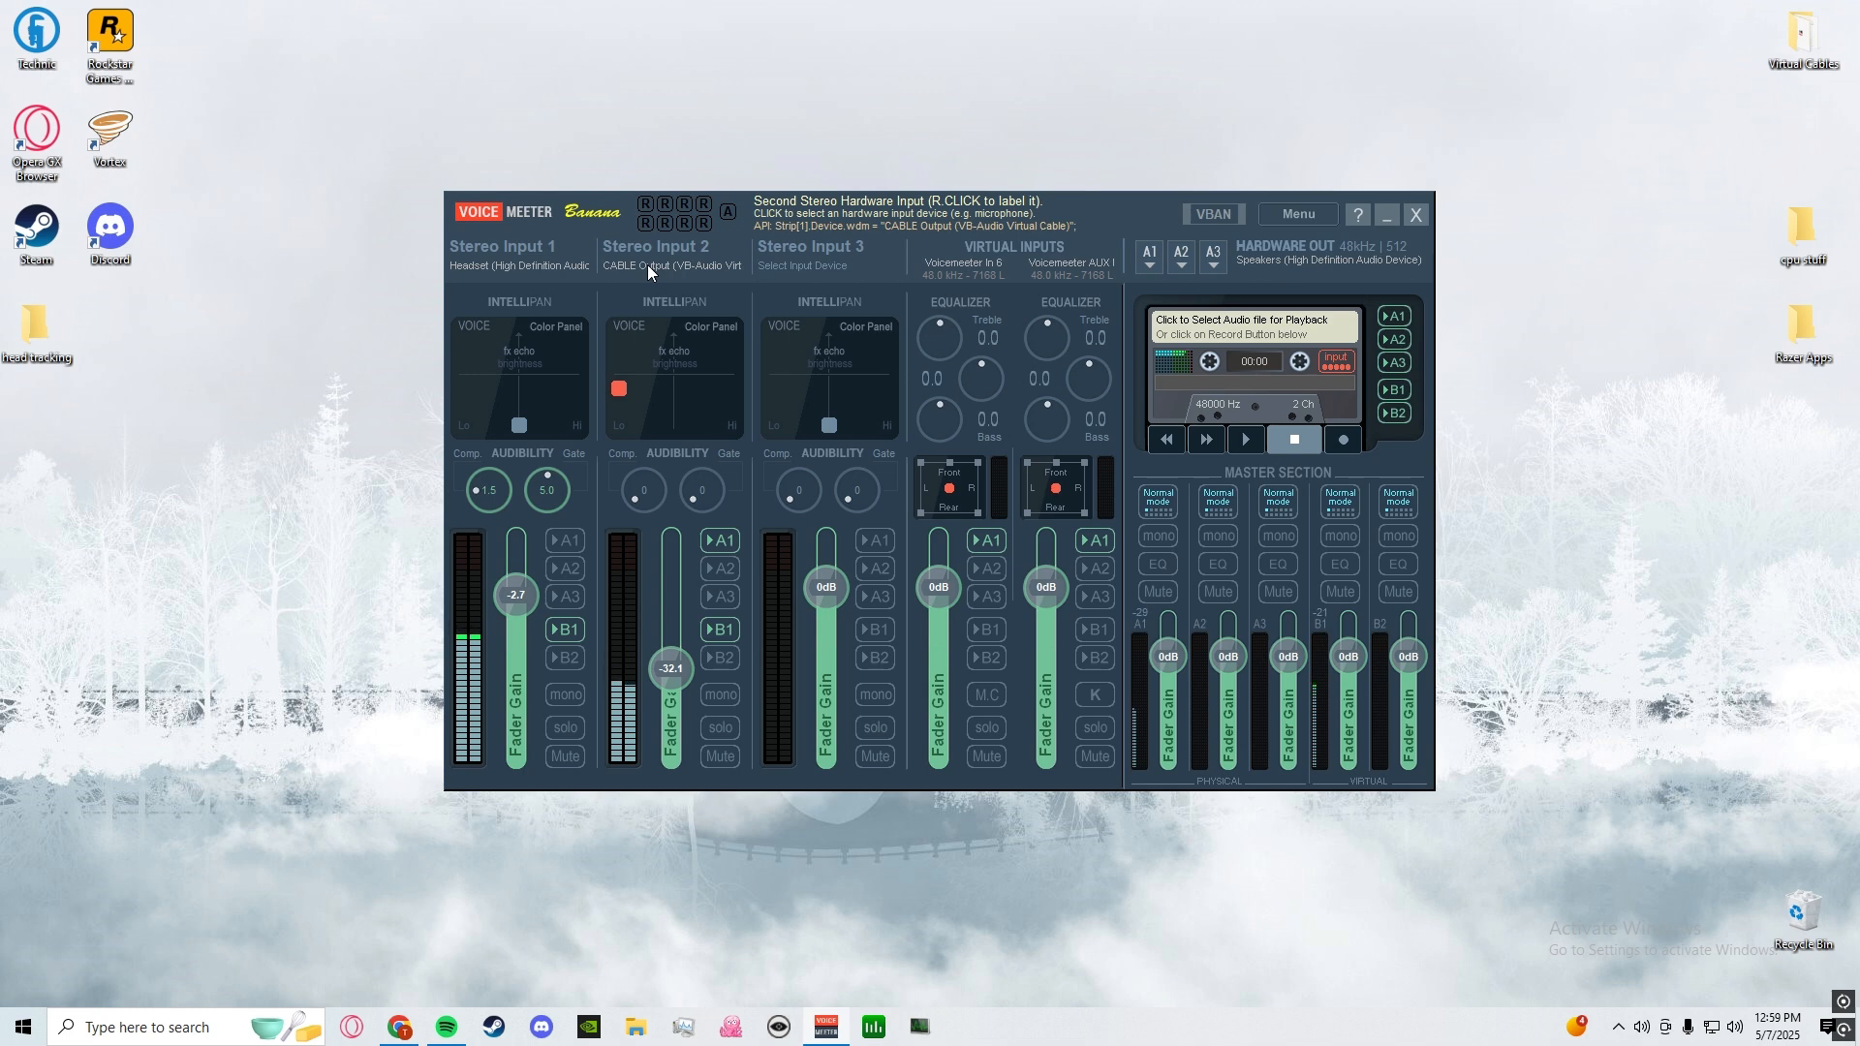
Step: Switch to Chrome to view the VB-CABLE and EarTrumpet download pages, and inspect the EarTrumpet per-app volume mixer
{"action": "left_click", "coordinate": [403, 1035]}
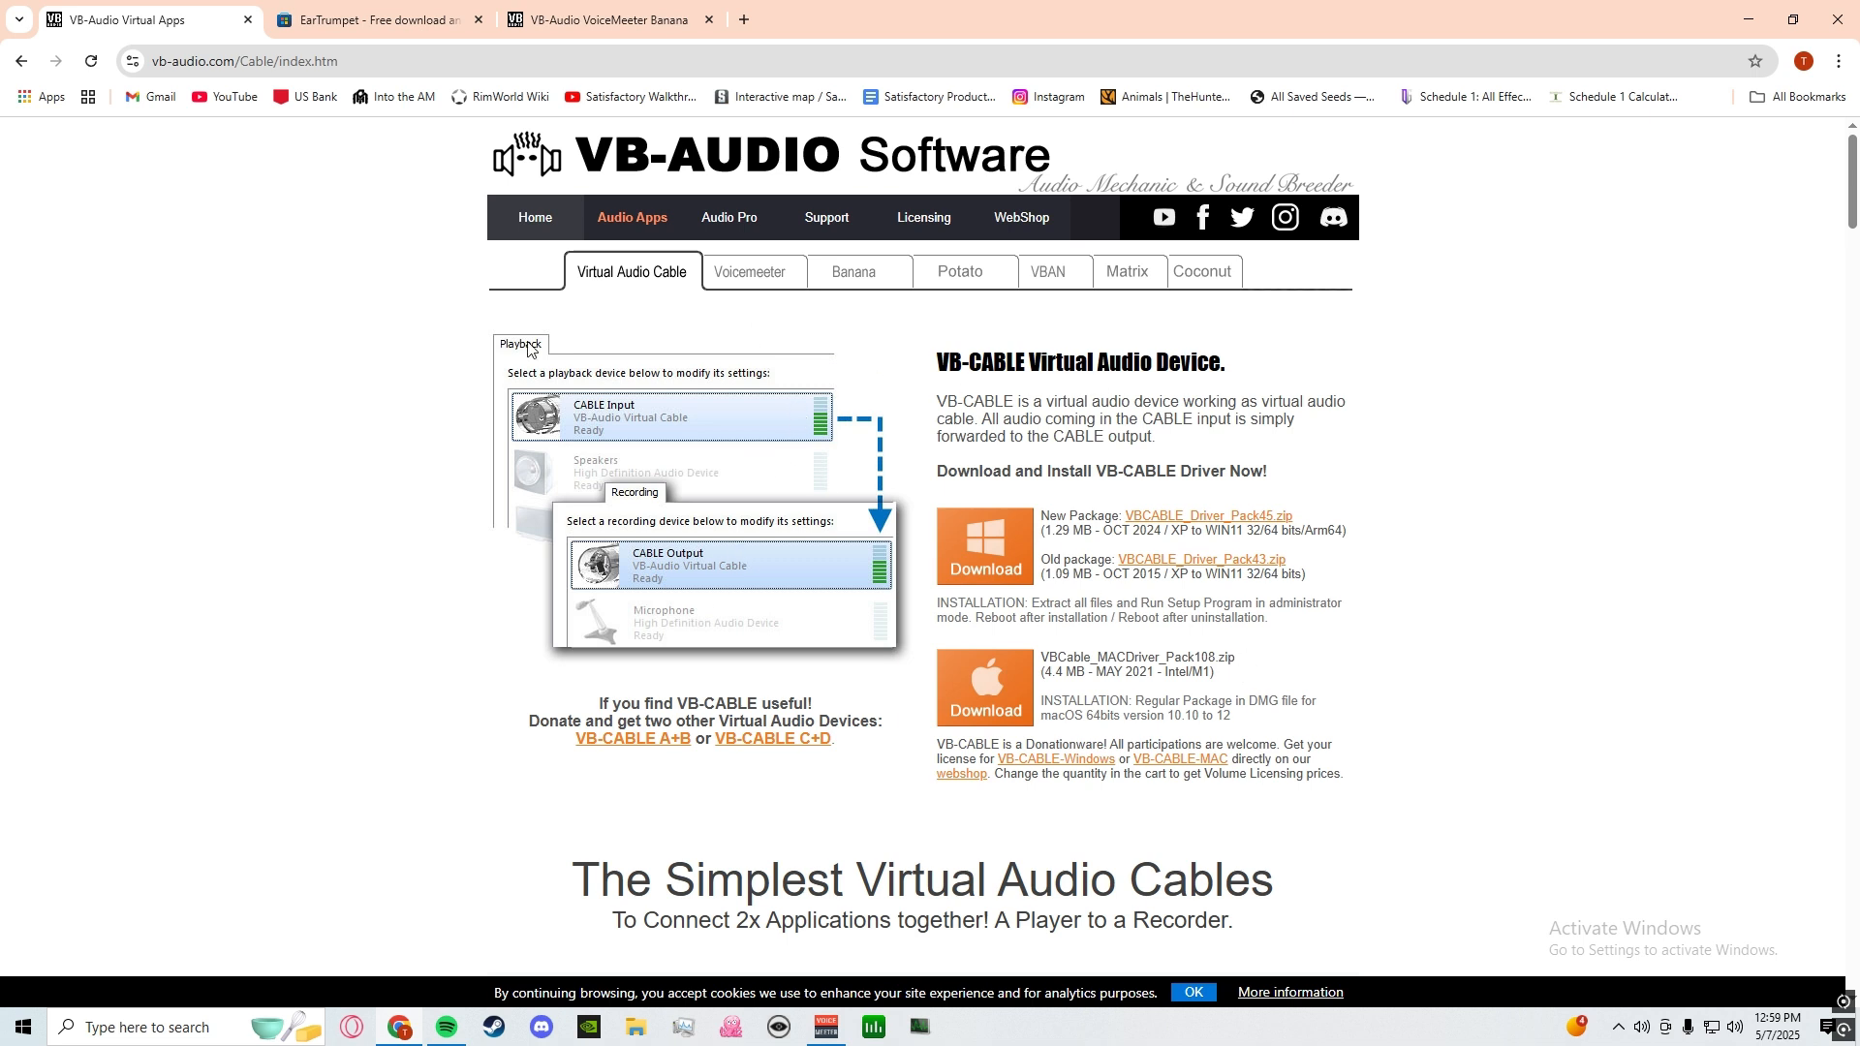
{"action": "left_click", "coordinate": [314, 21]}
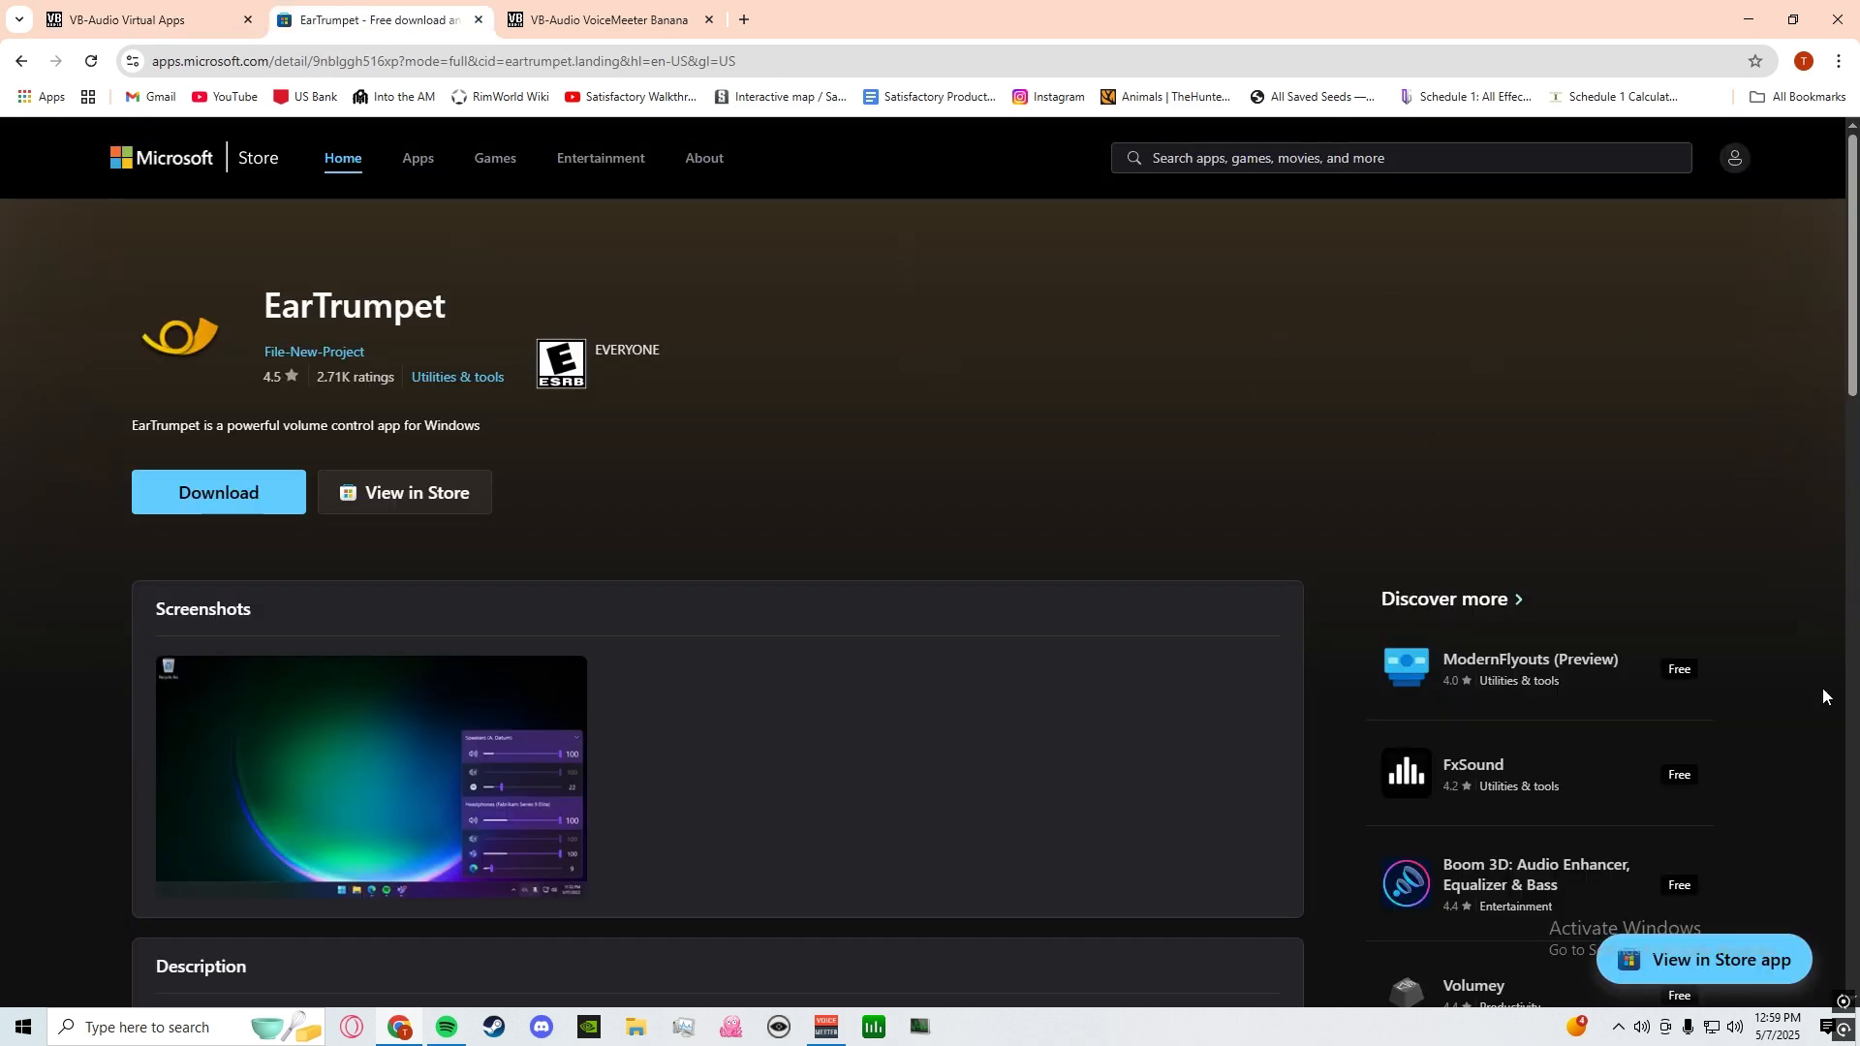
{"action": "left_click", "coordinate": [1641, 1027]}
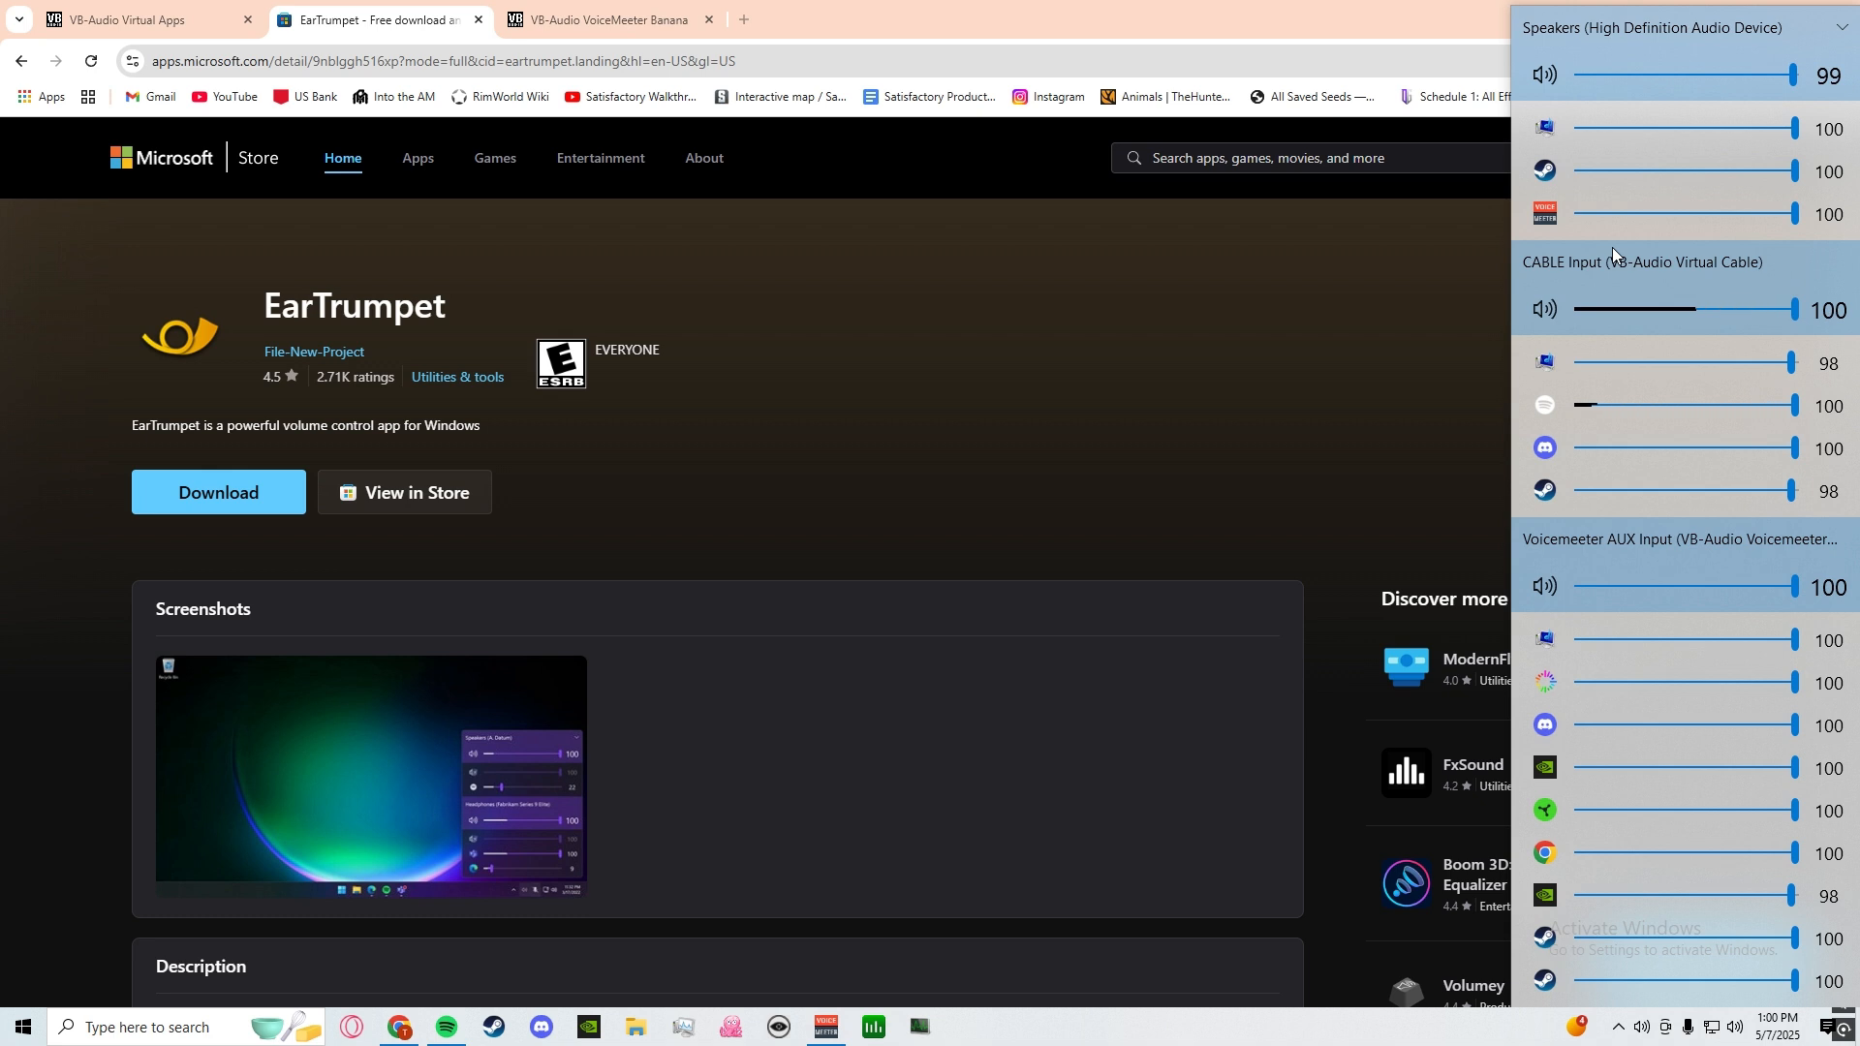
{"action": "left_click", "coordinate": [1842, 31]}
{"action": "left_click", "coordinate": [1842, 538]}
{"action": "left_click", "coordinate": [1383, 377]}
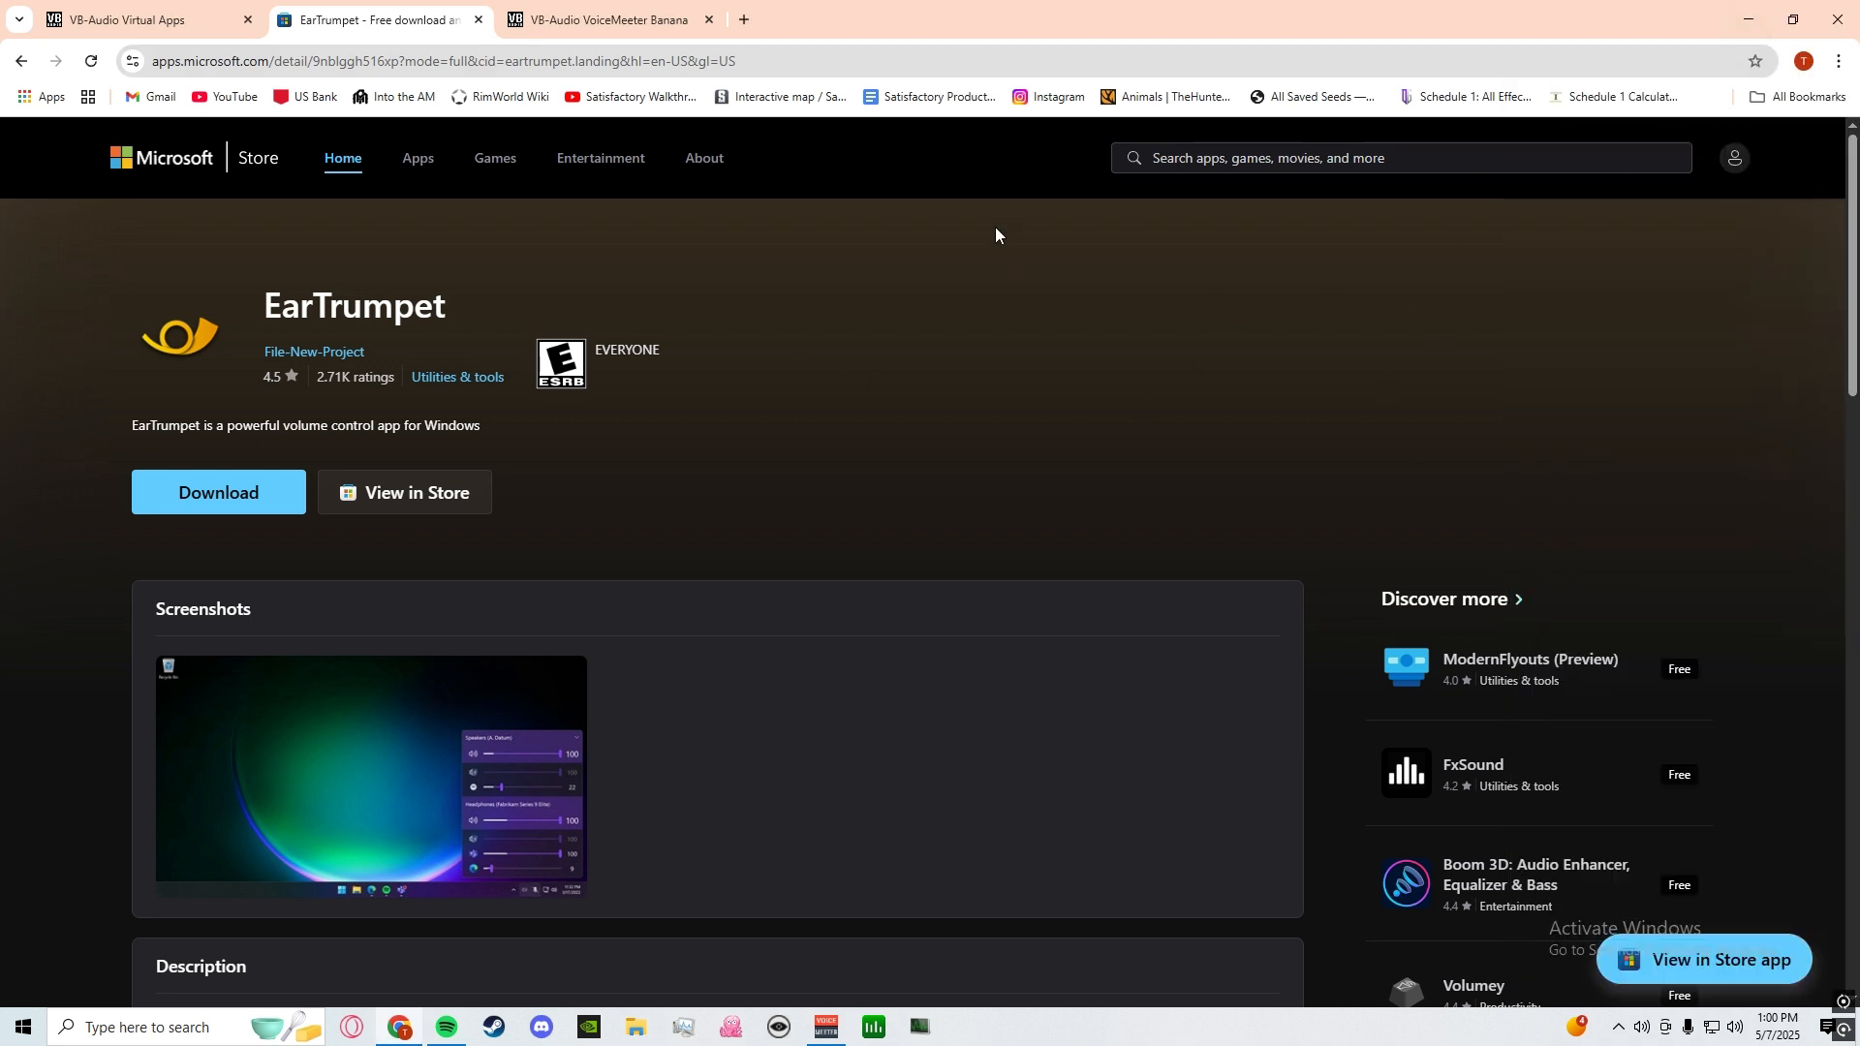
Step: Examine the Voicemeeter Banana download page and its setup package section, then minimize the browser
{"action": "left_click", "coordinate": [600, 20]}
{"action": "scroll", "coordinate": [777, 572], "scroll_direction": "up", "scroll_amount": 5}
{"action": "scroll", "coordinate": [777, 578], "scroll_direction": "up", "scroll_amount": 4}
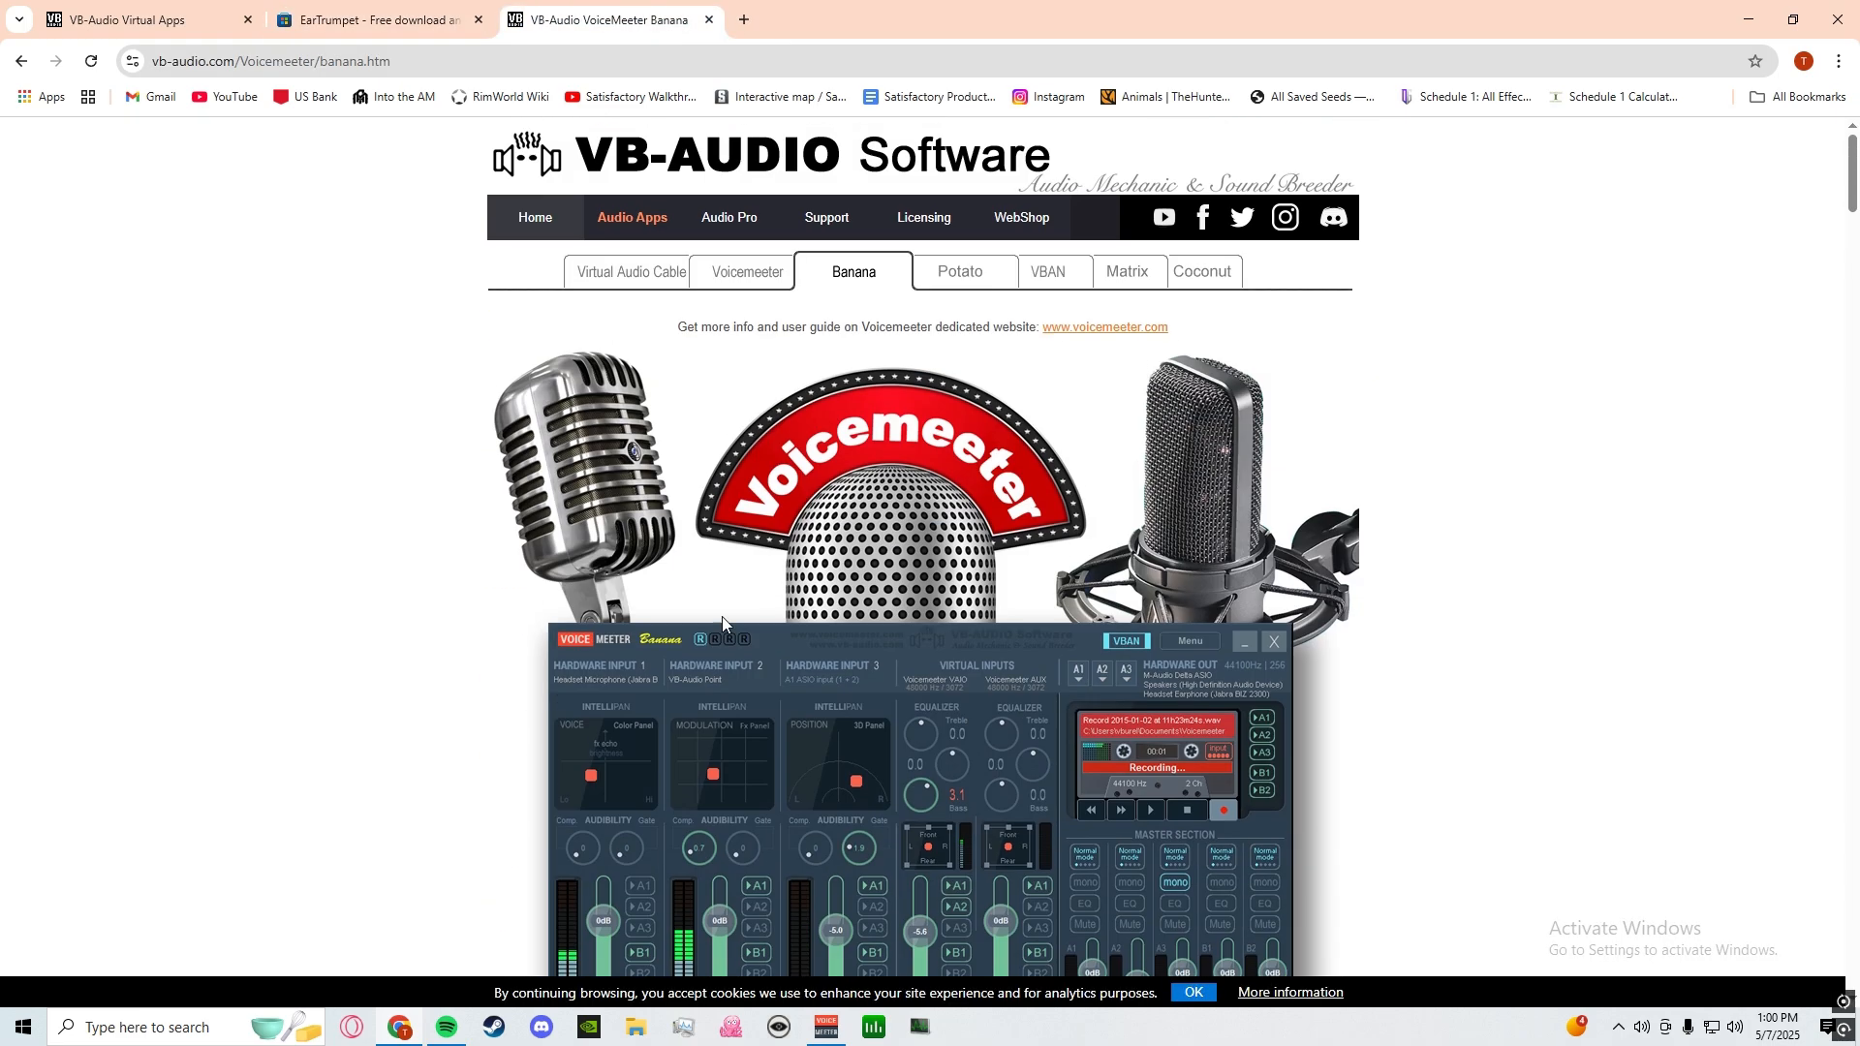
{"action": "scroll", "coordinate": [694, 370], "scroll_direction": "down", "scroll_amount": 9}
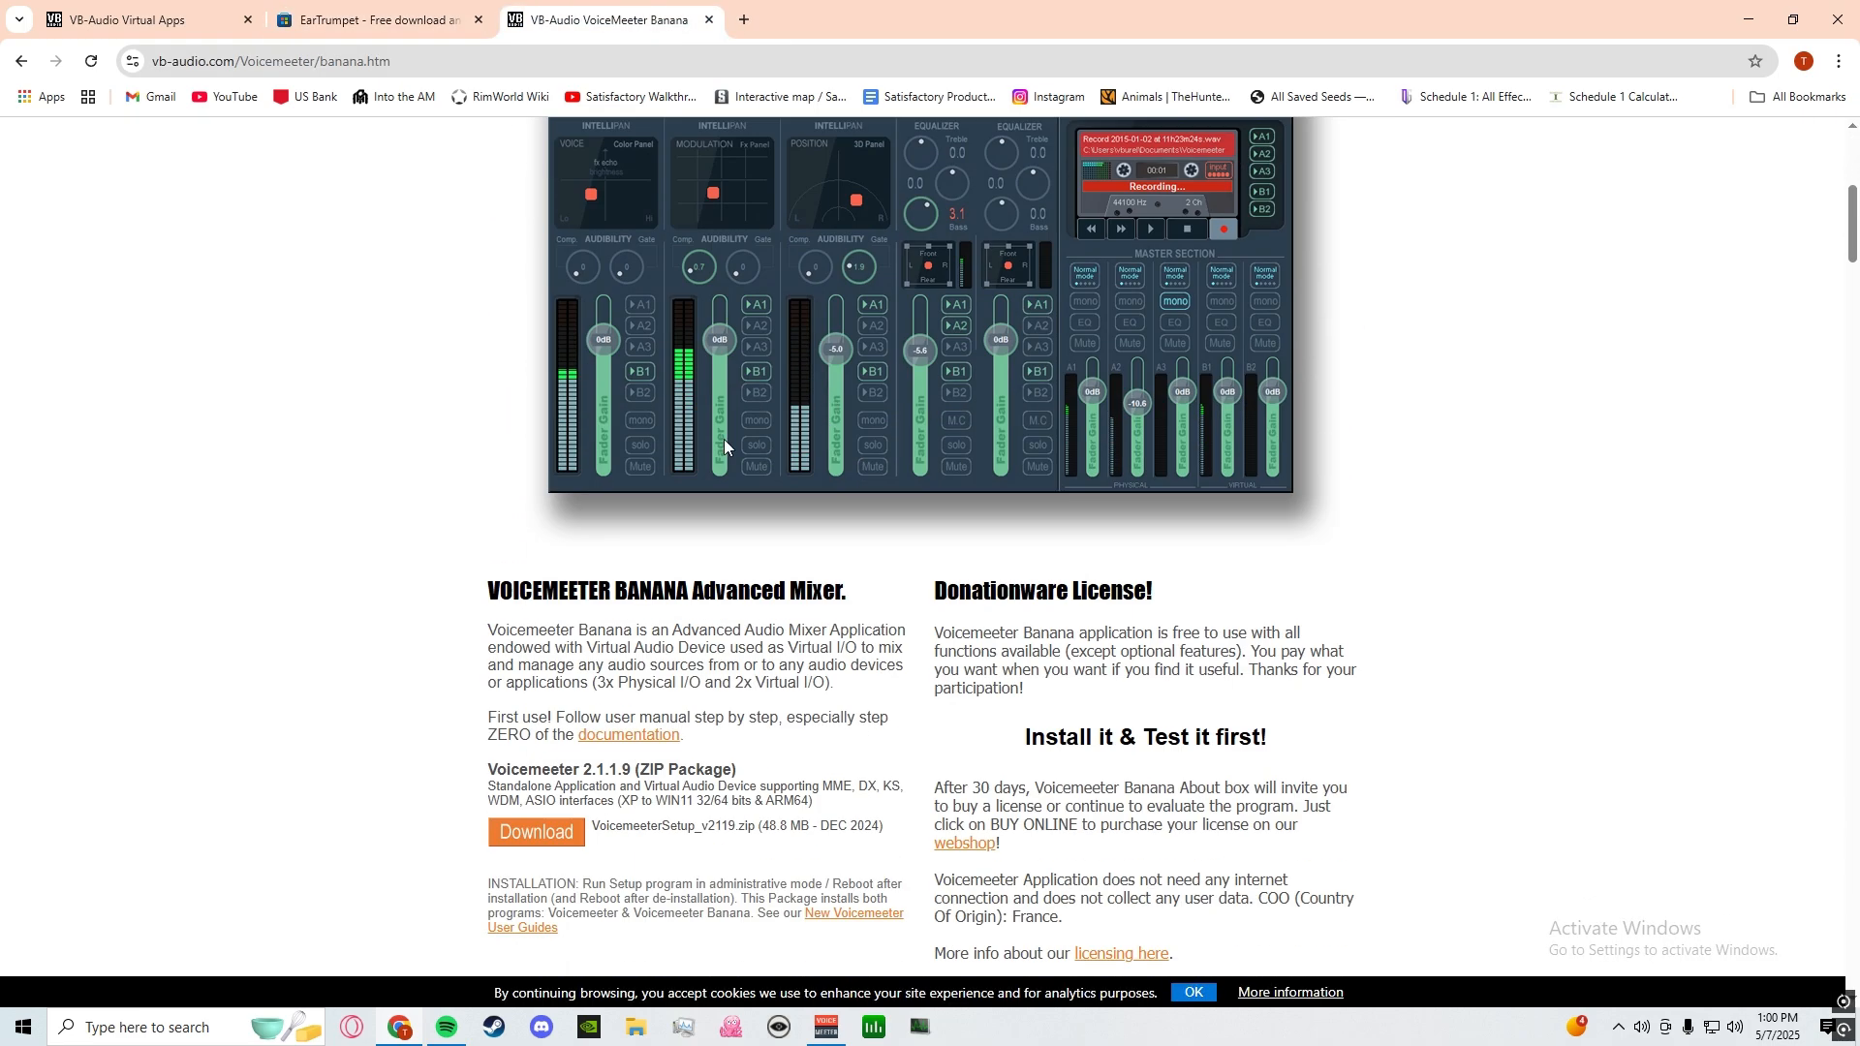
{"action": "scroll", "coordinate": [925, 364], "scroll_direction": "down", "scroll_amount": 1}
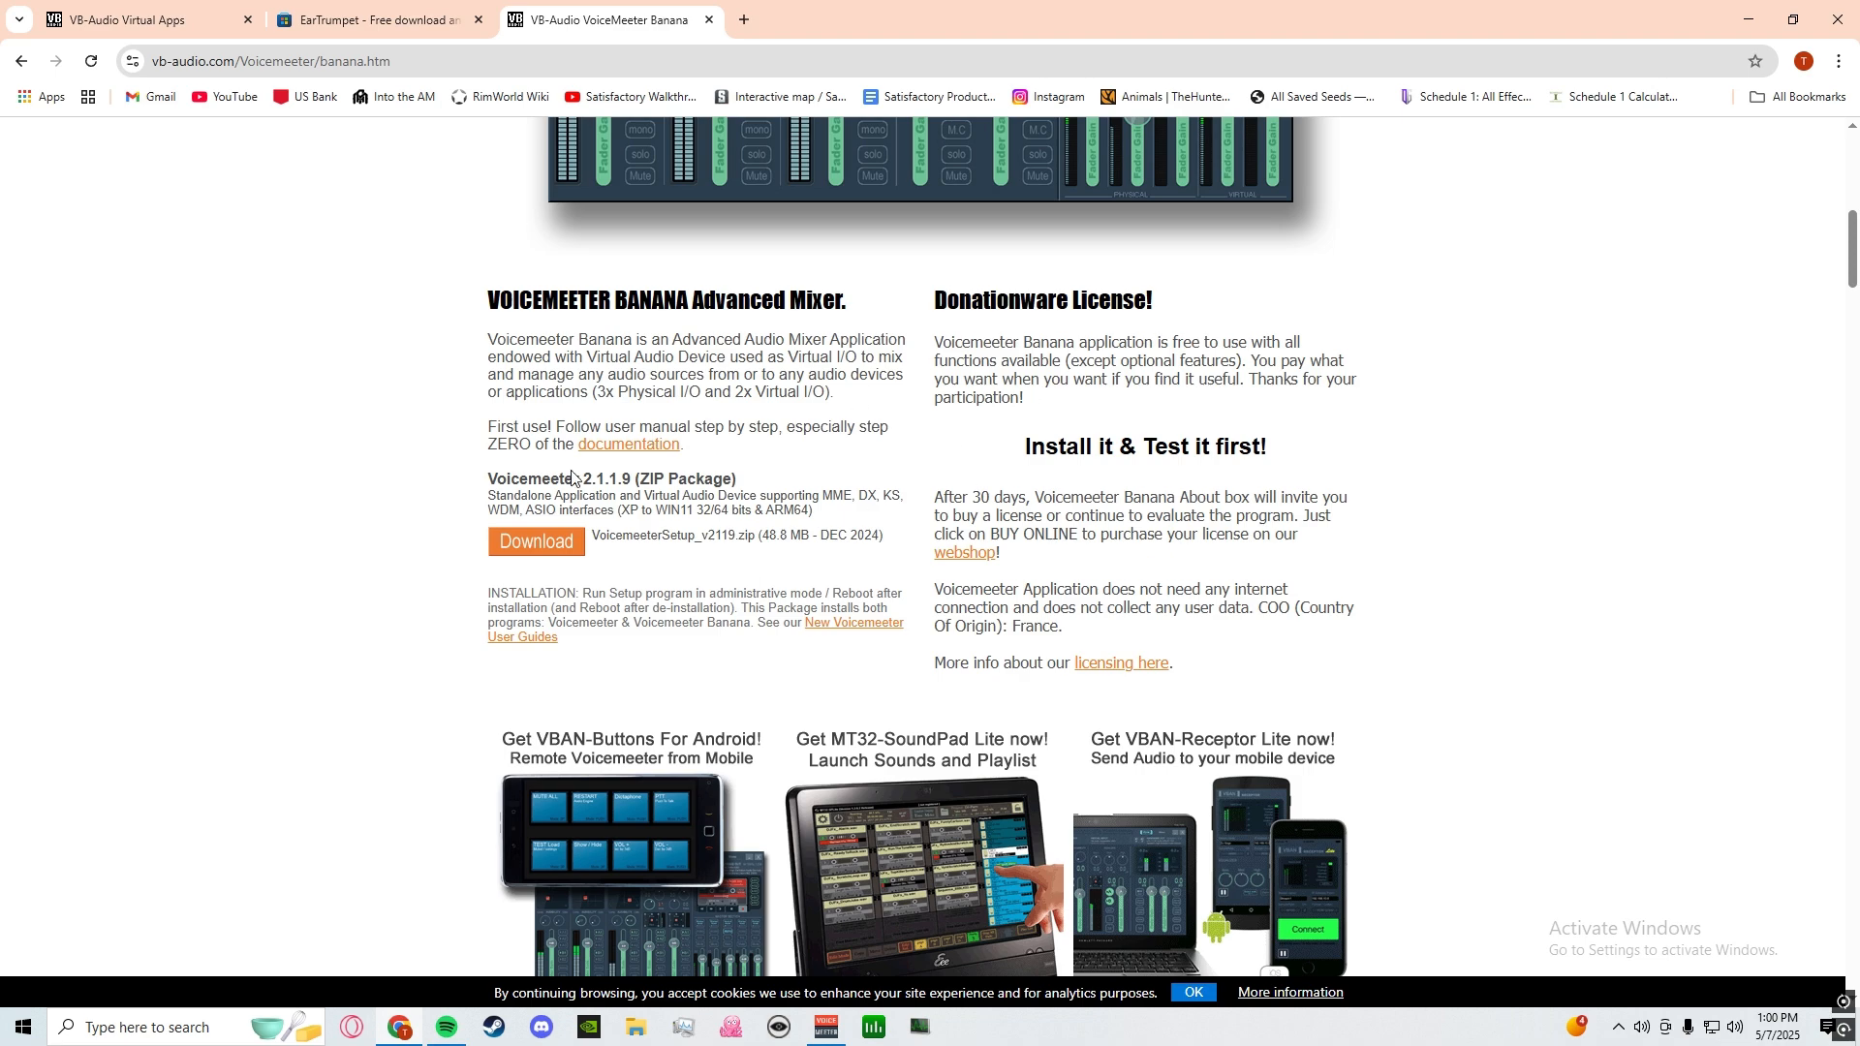
{"action": "scroll", "coordinate": [638, 536], "scroll_direction": "up", "scroll_amount": 6}
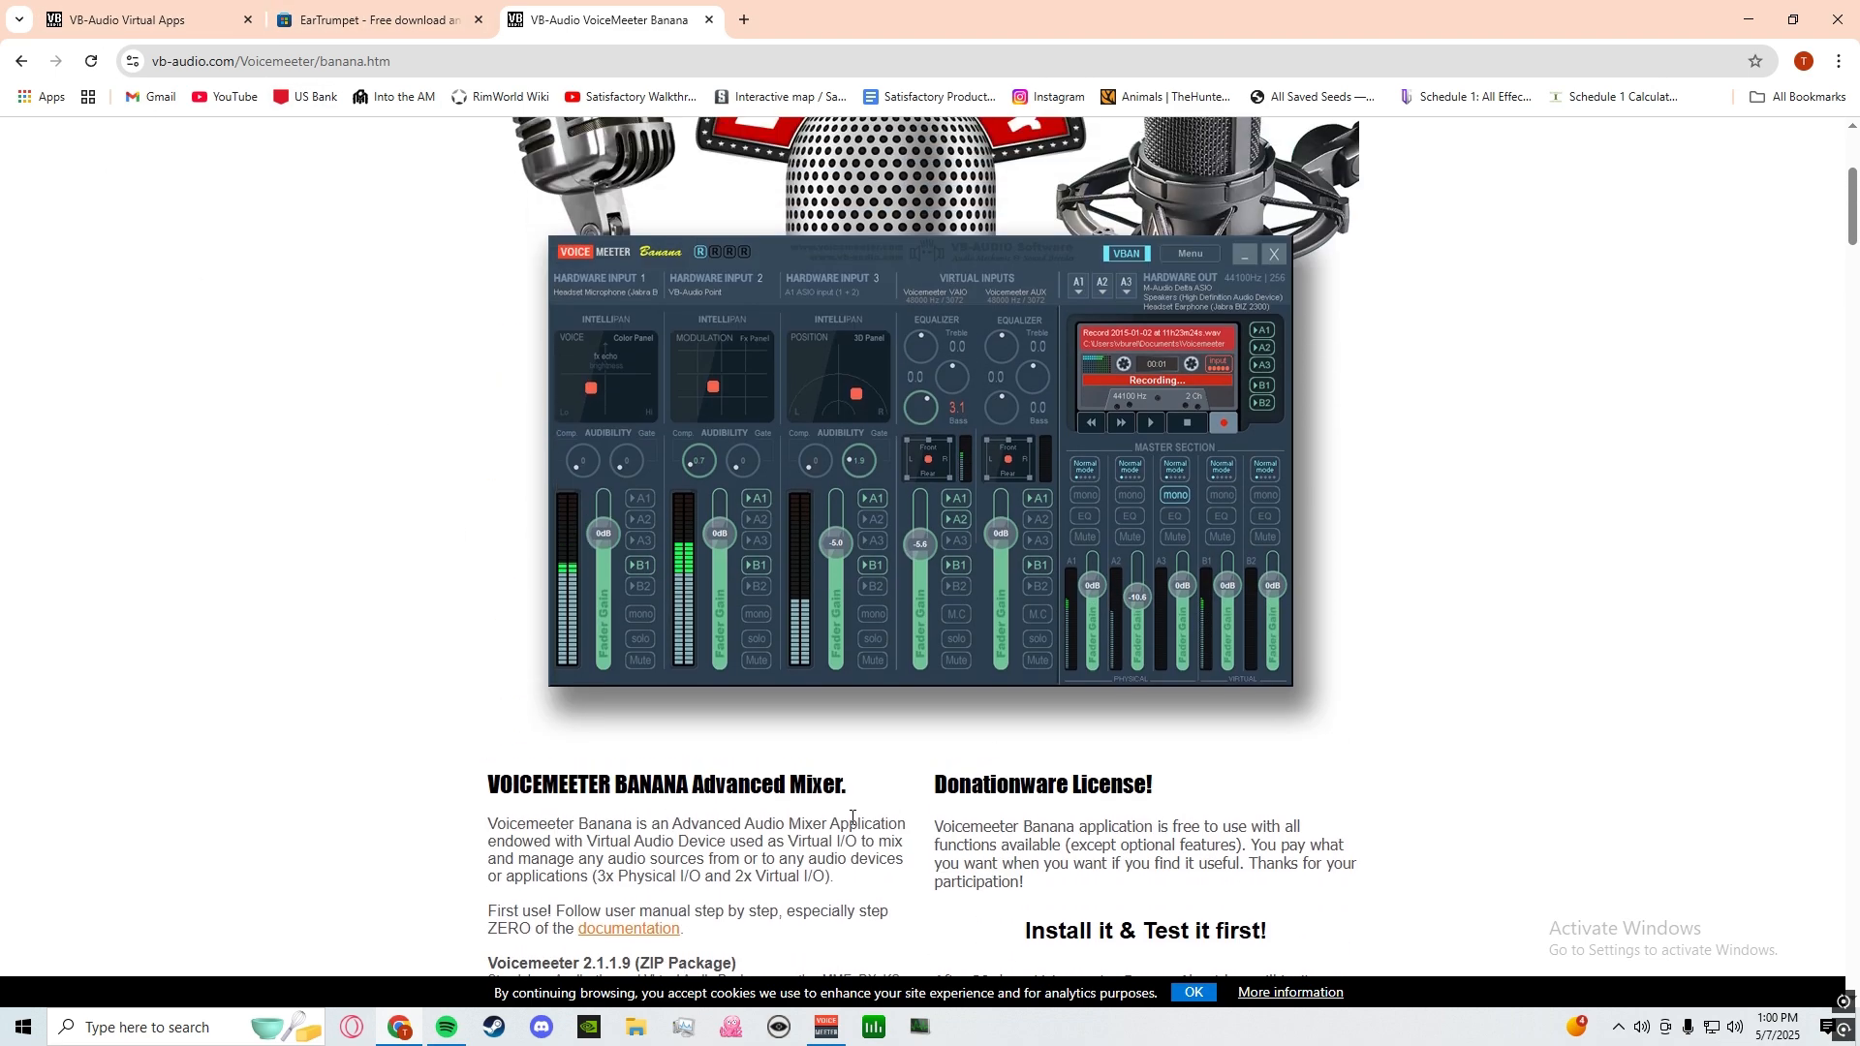
{"action": "scroll", "coordinate": [724, 831], "scroll_direction": "down", "scroll_amount": 3}
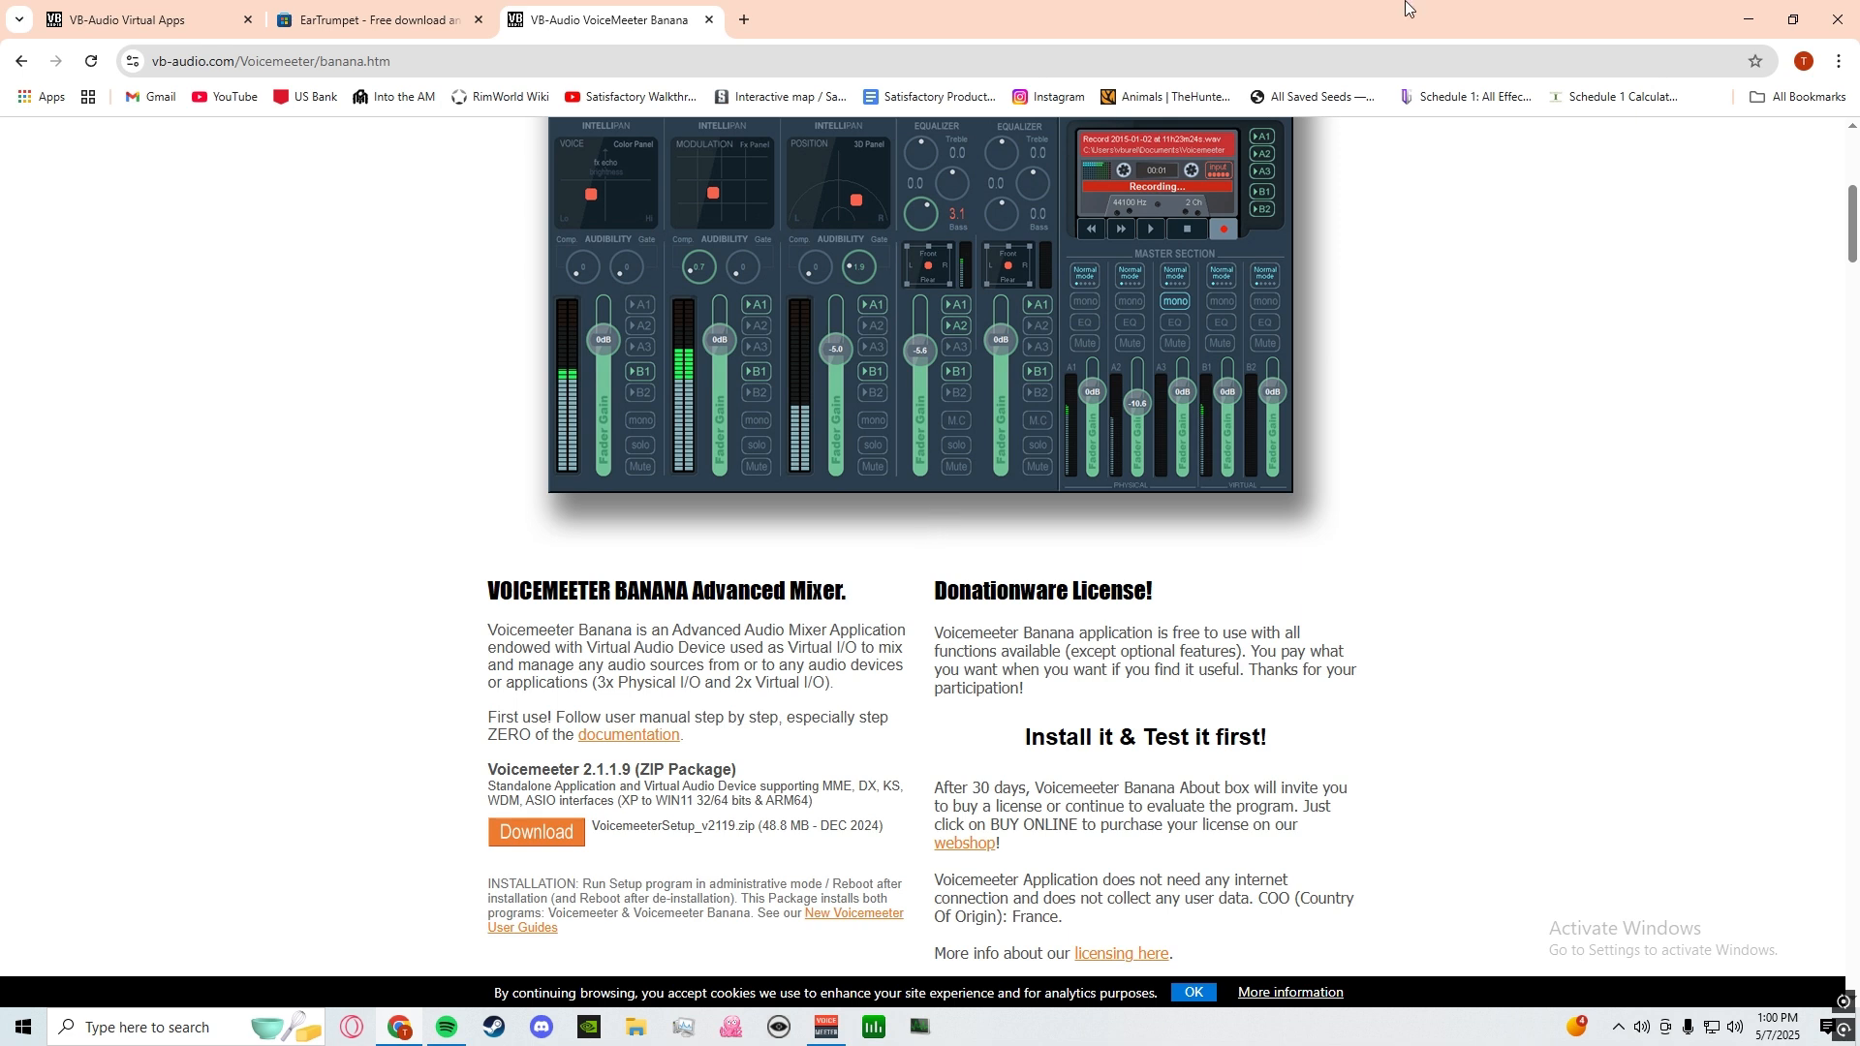
{"action": "left_click", "coordinate": [1748, 23]}
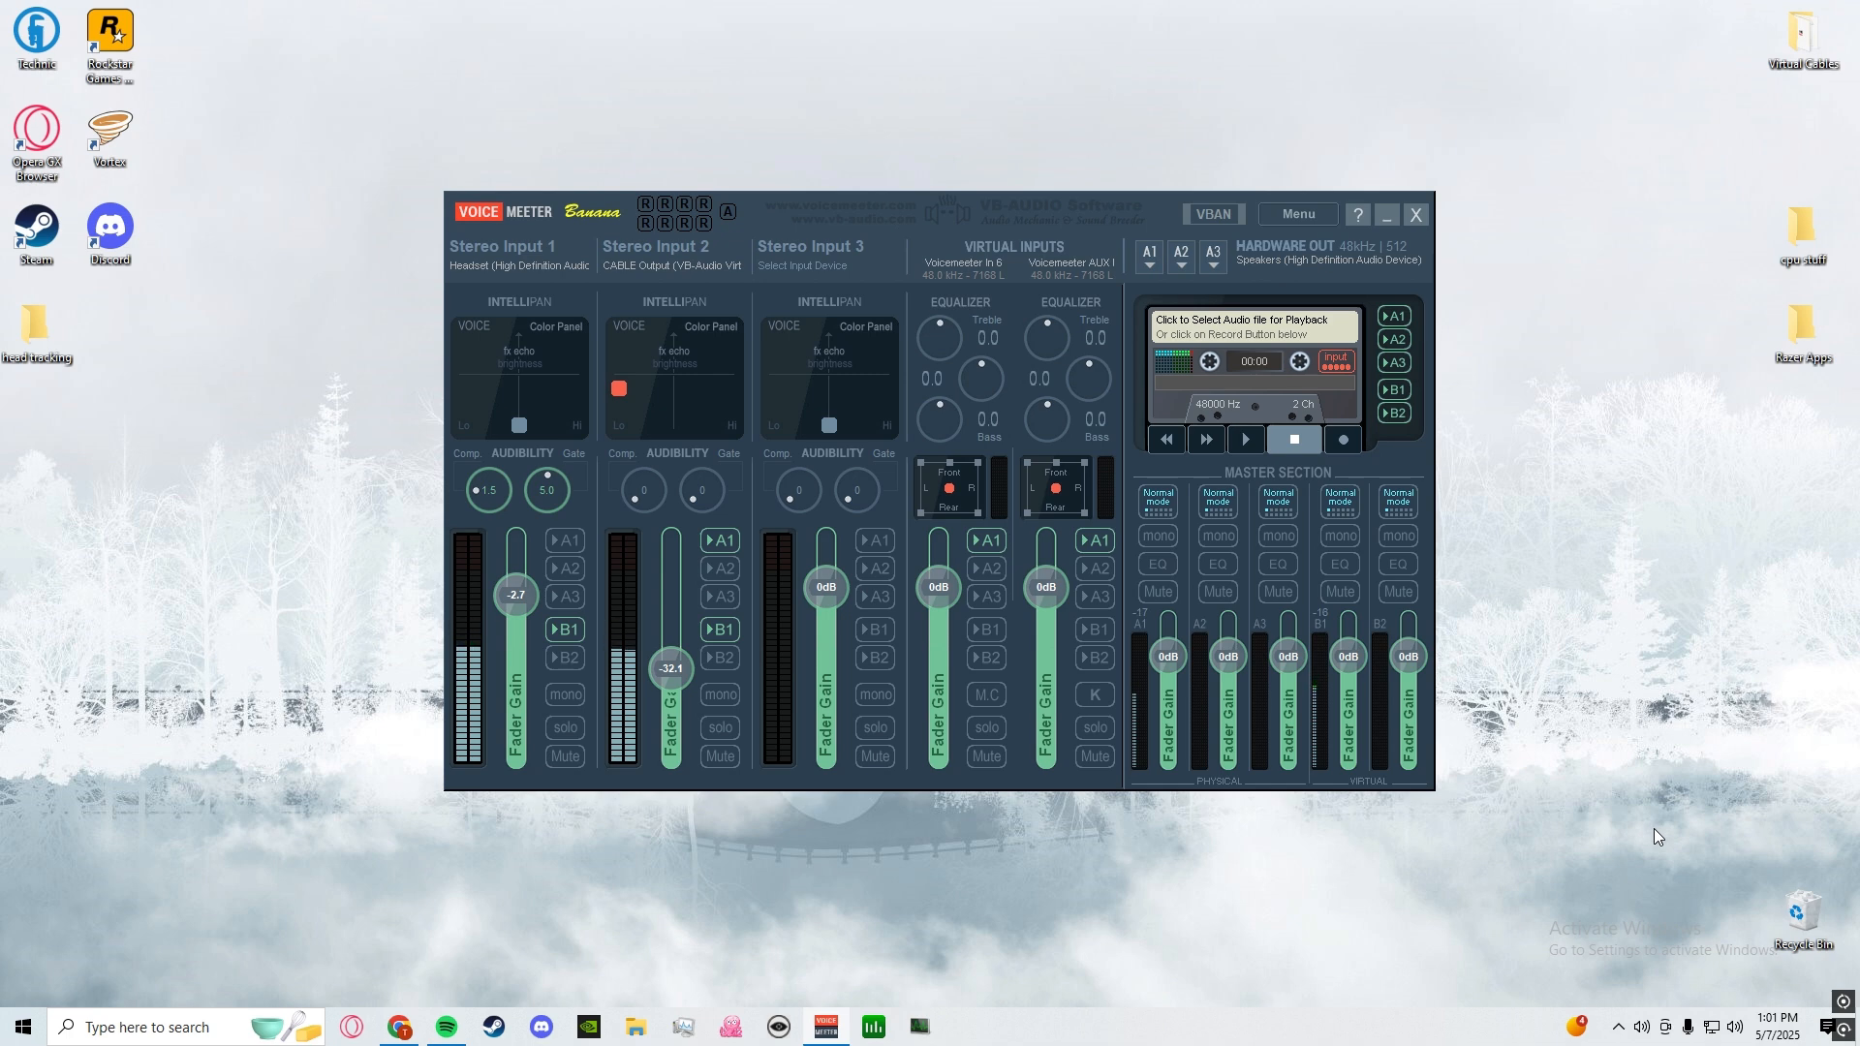
Step: Bring up Spotify to check the playing playlist, then minimize it
{"action": "mouse_move", "coordinate": [448, 1019]}
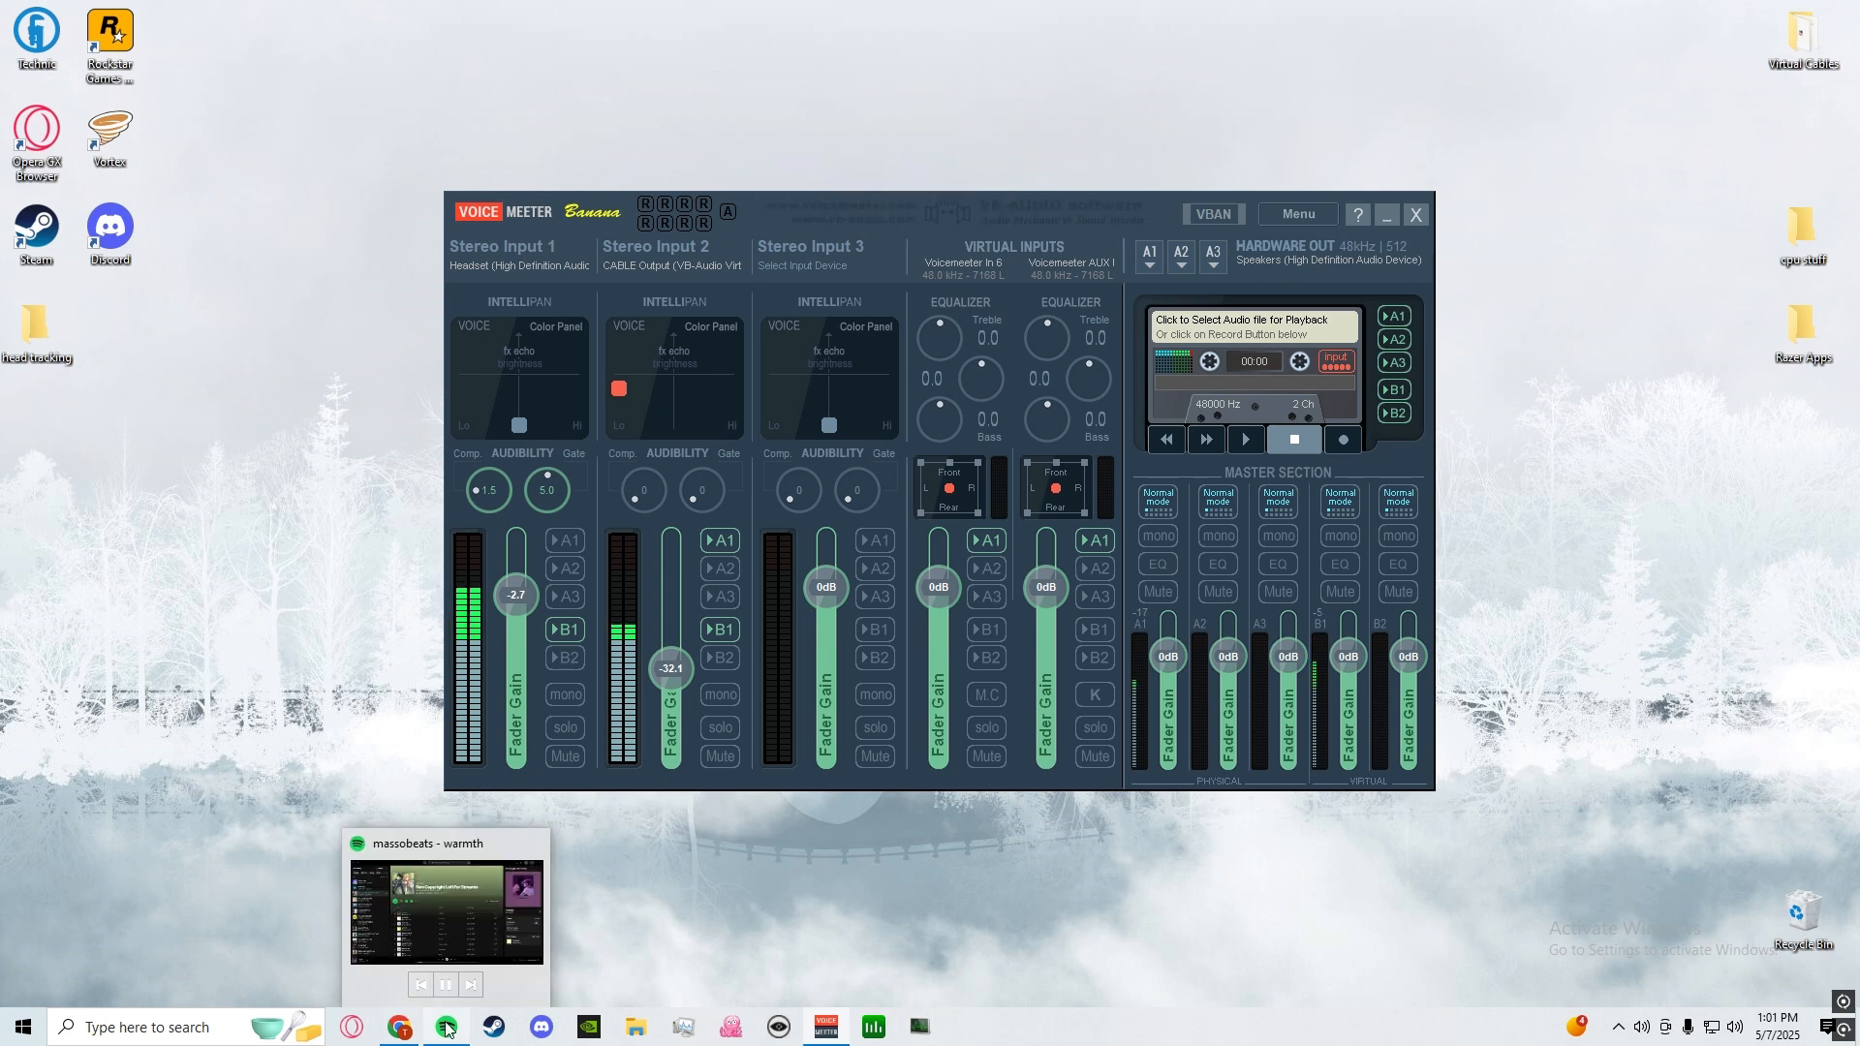
{"action": "left_click", "coordinate": [459, 899]}
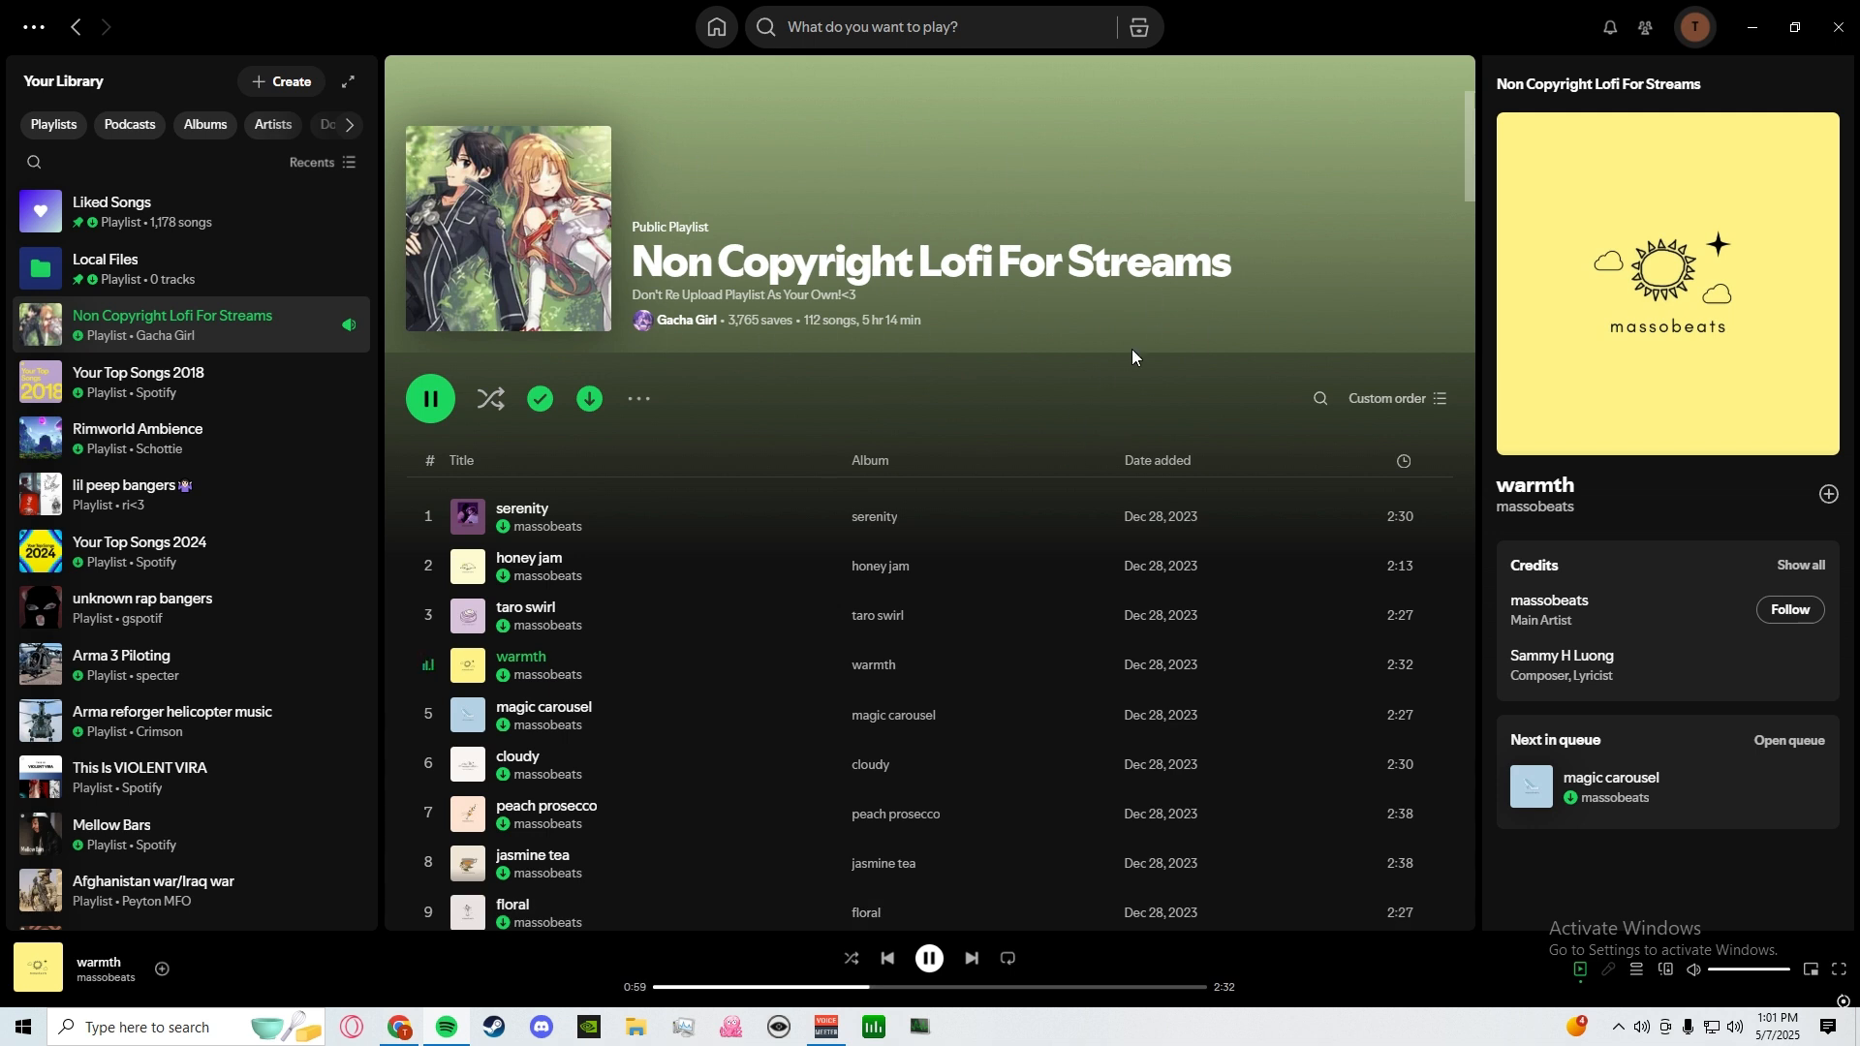
{"action": "left_click", "coordinate": [1754, 29]}
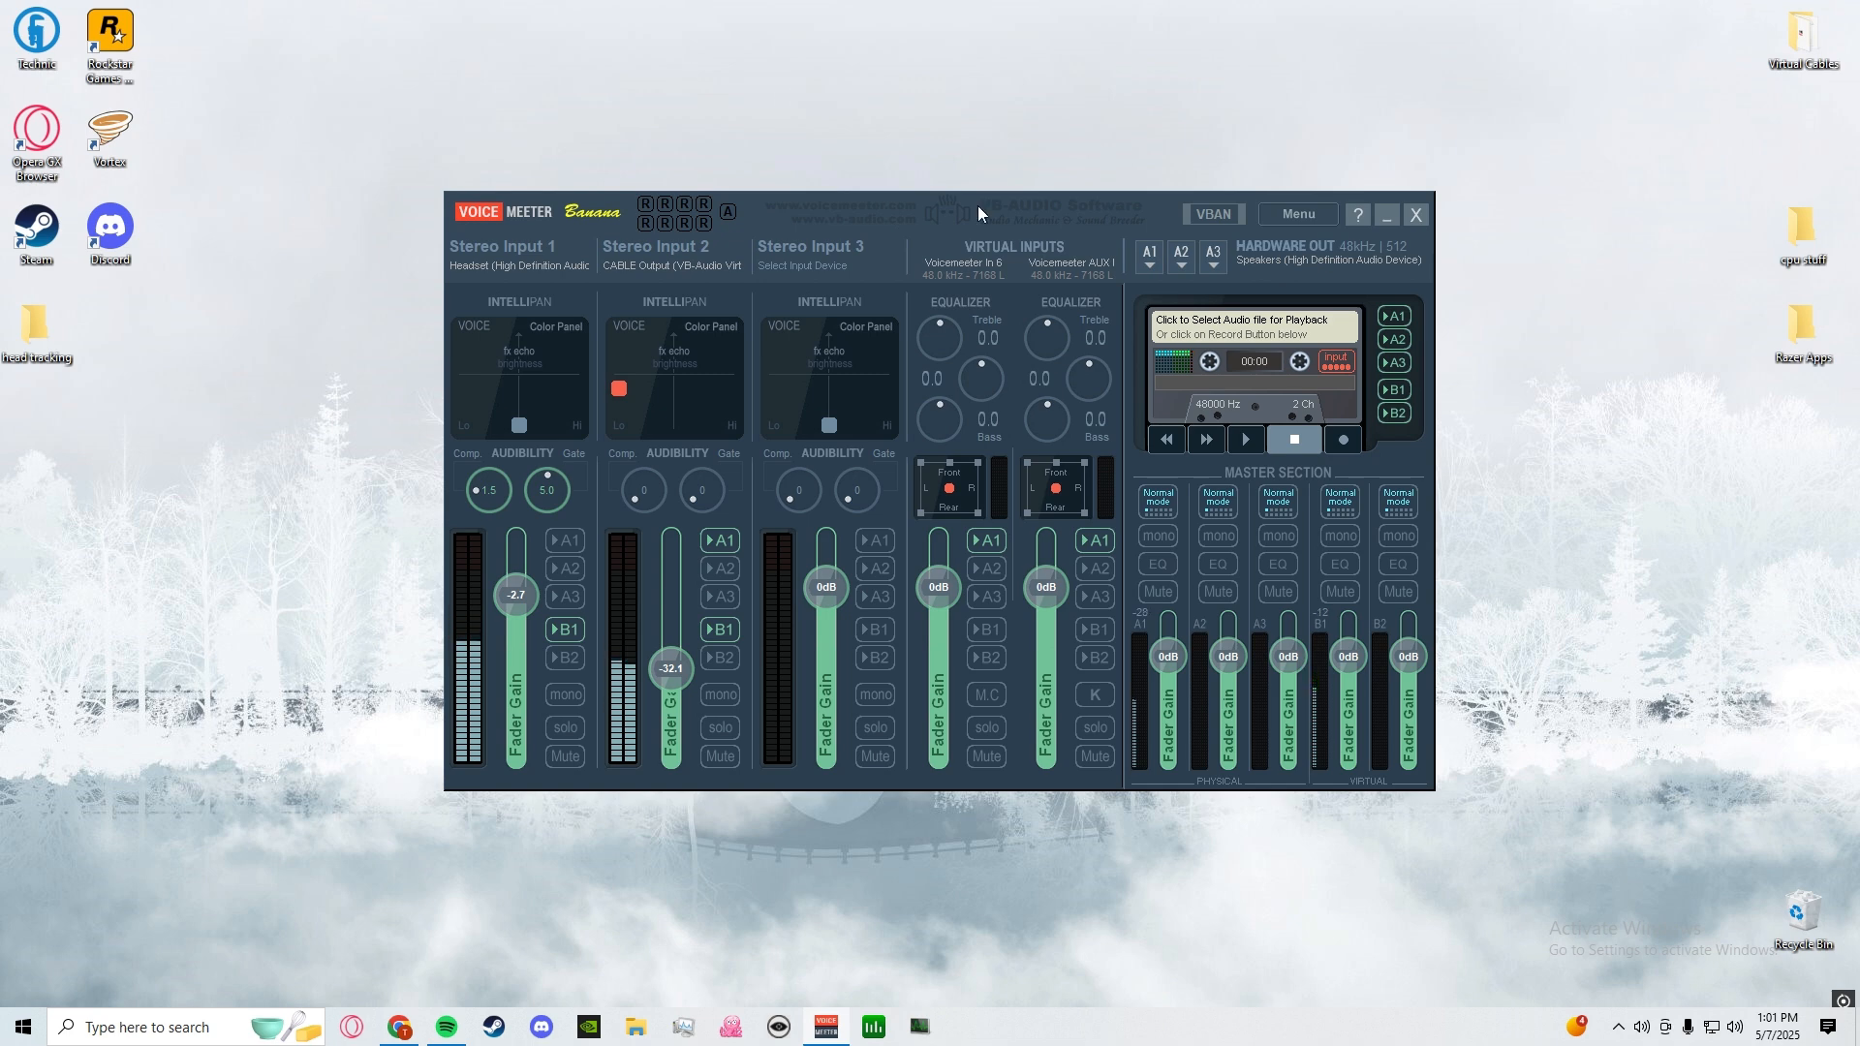
Step: Check Spotify's playback device options in the EarTrumpet mixer and the device choices for Stereo Input 2
{"action": "left_click", "coordinate": [1646, 1032]}
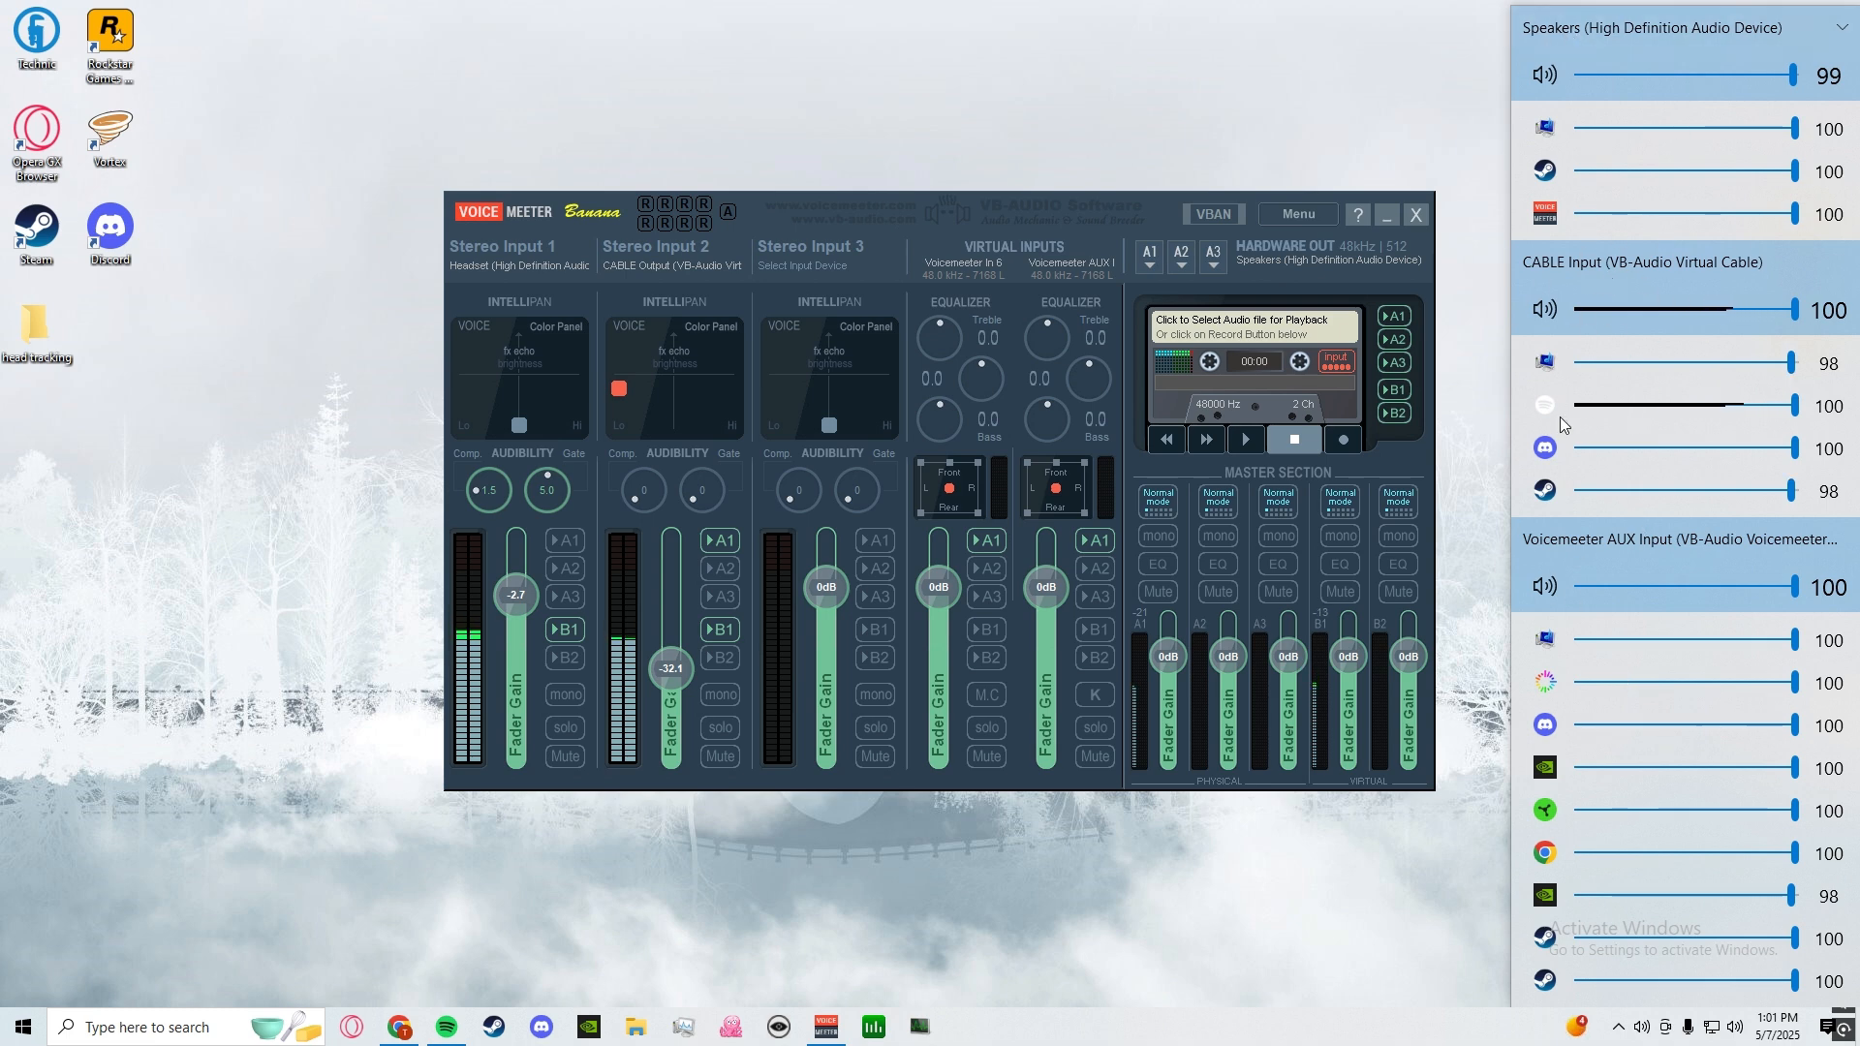
{"action": "scroll", "coordinate": [1580, 451], "scroll_direction": "down", "scroll_amount": 3}
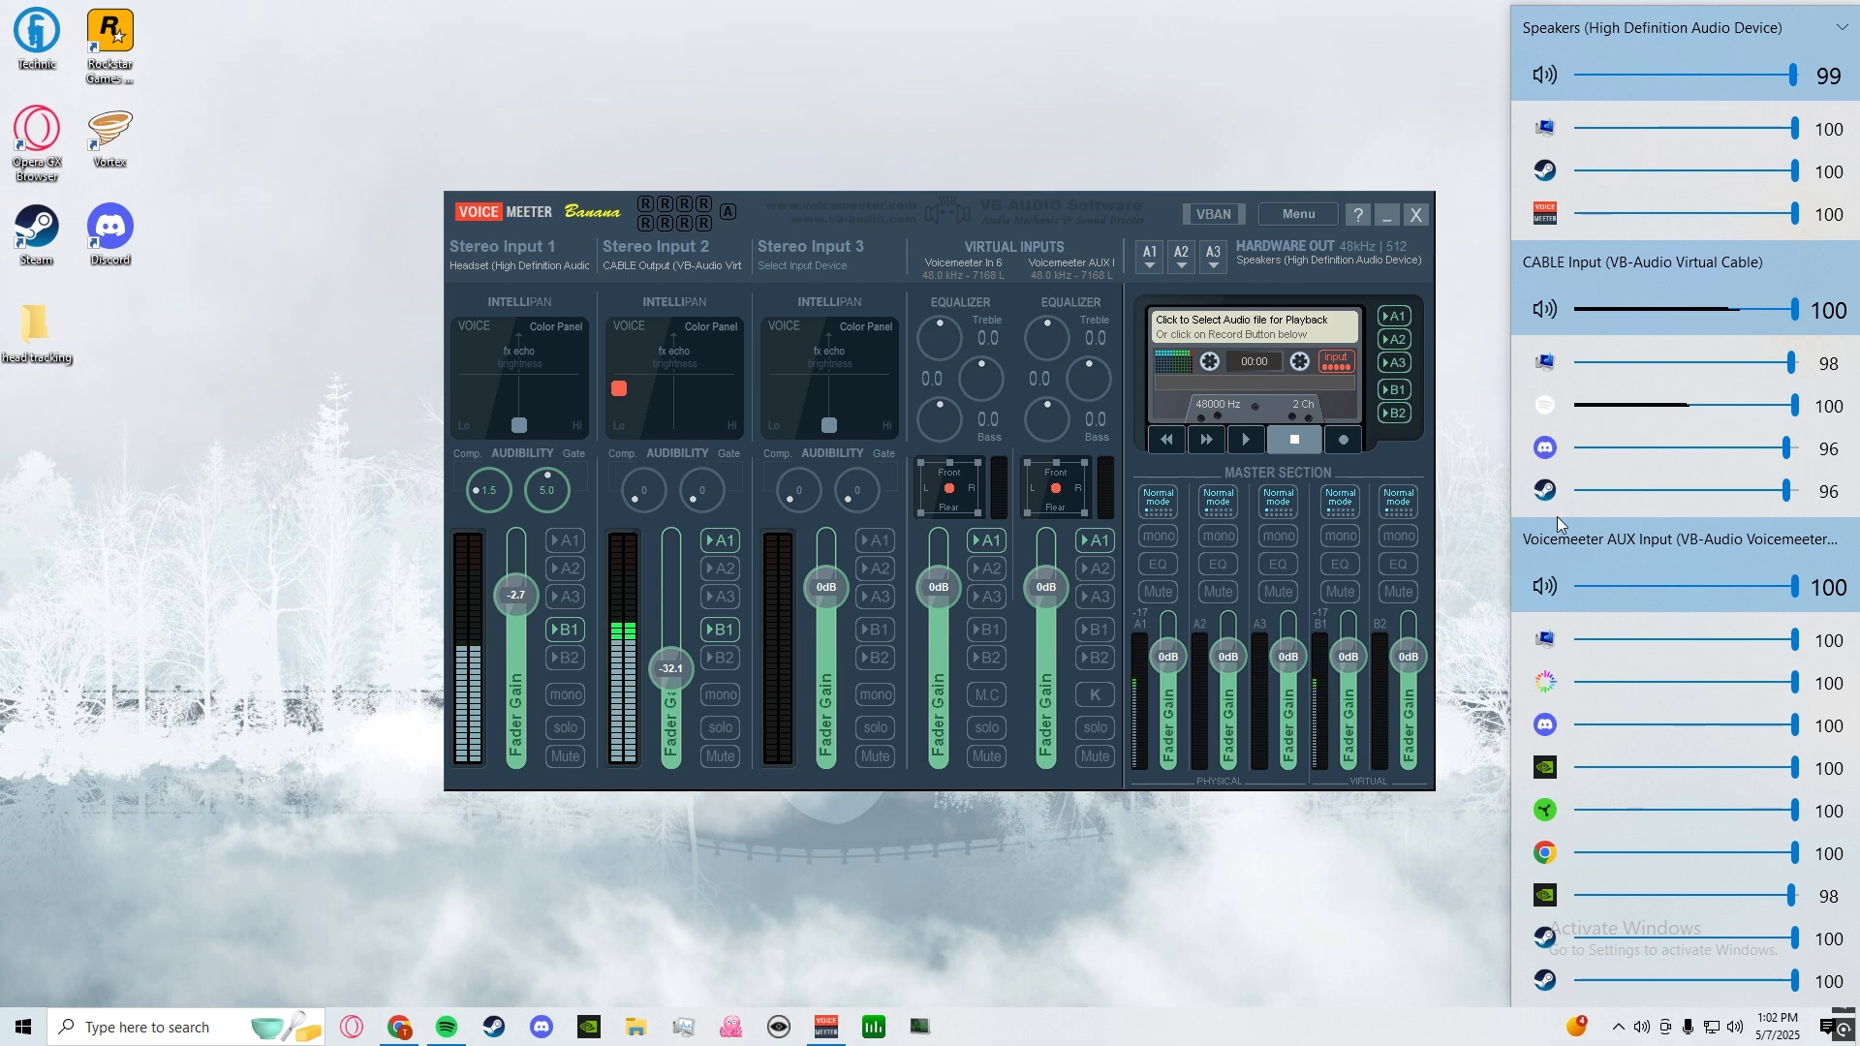
{"action": "left_click", "coordinate": [1545, 406]}
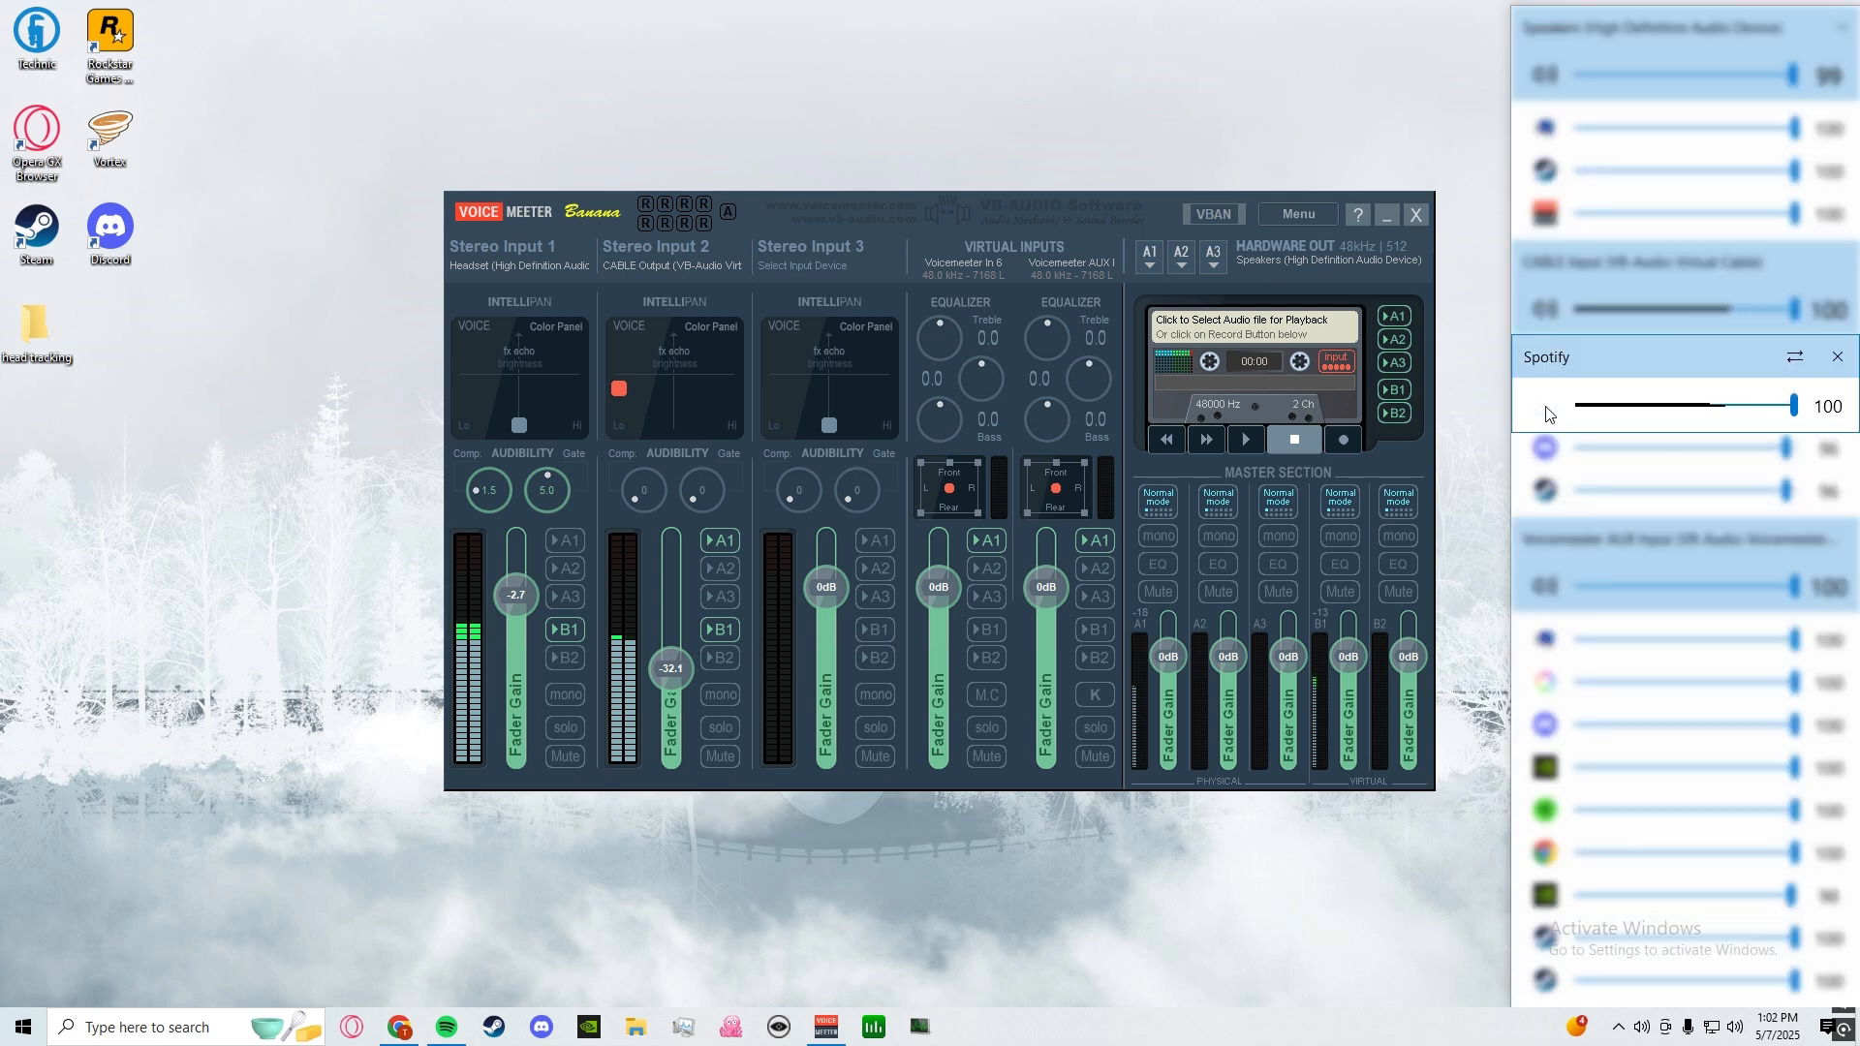
{"action": "left_click", "coordinate": [1795, 357]}
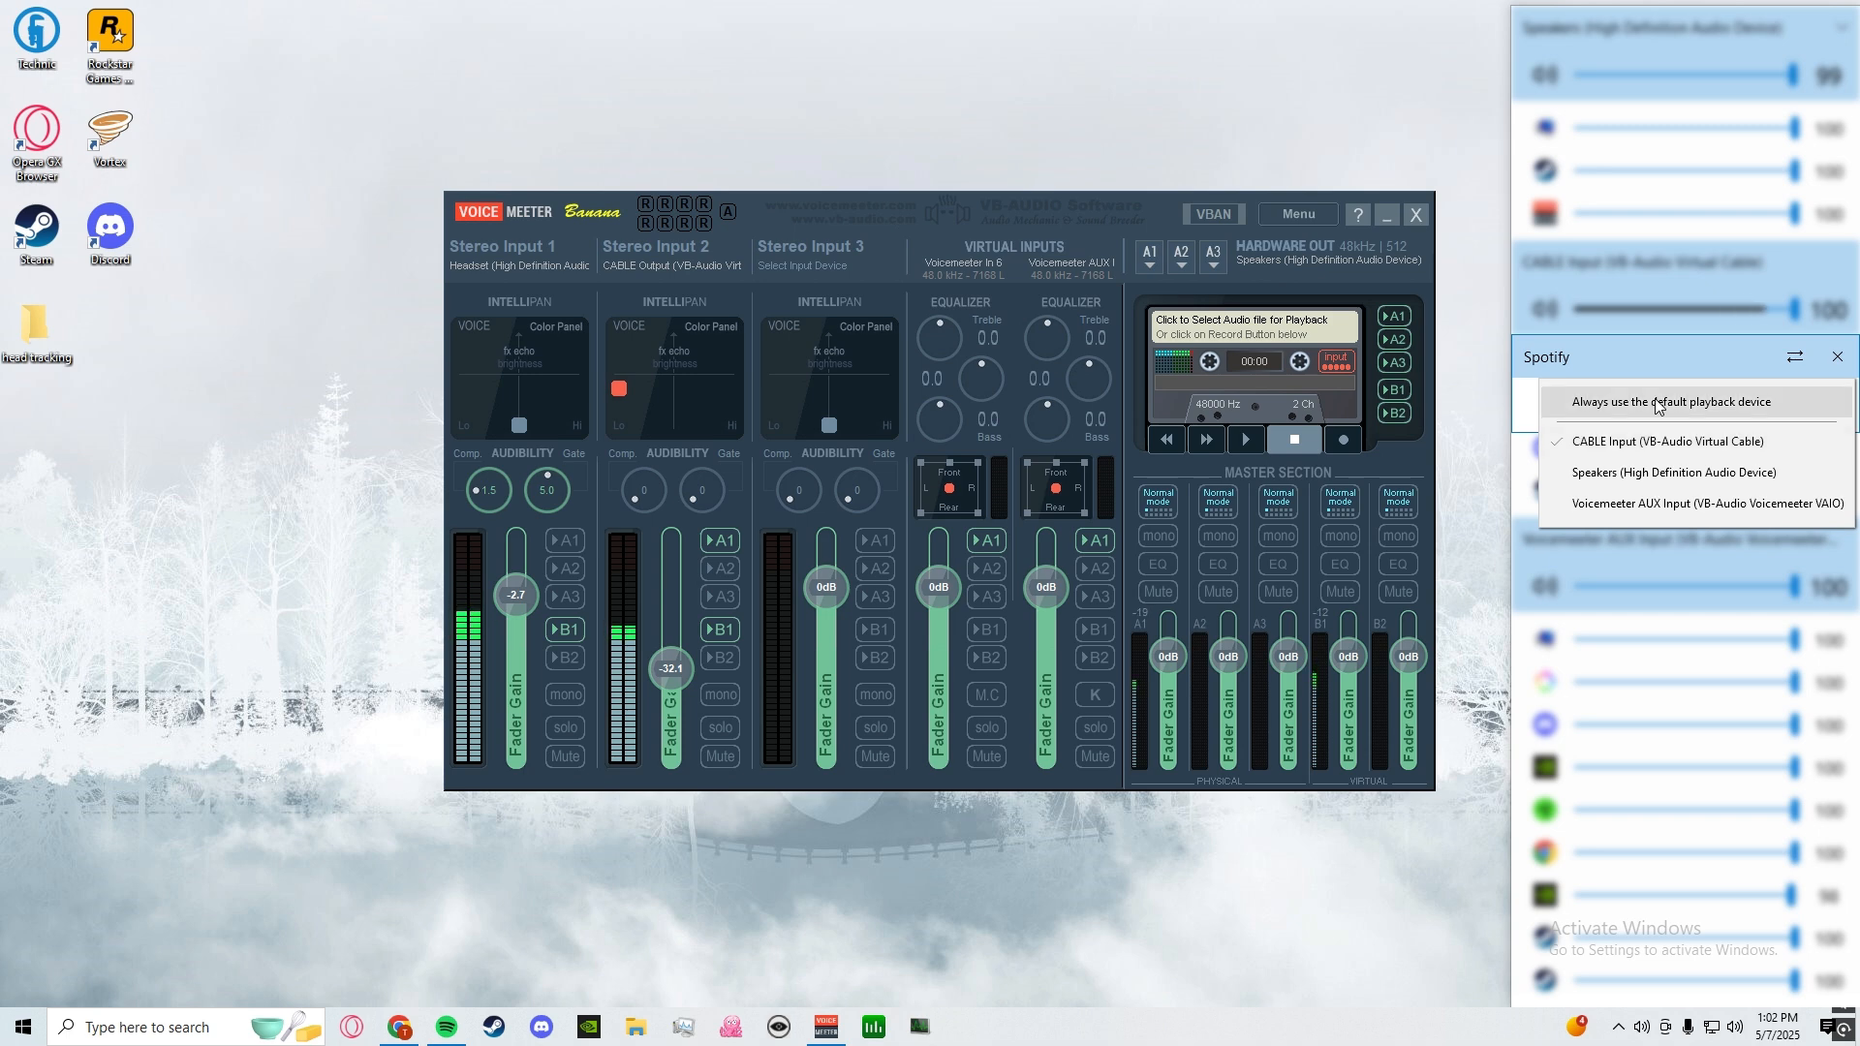
{"action": "left_click", "coordinate": [1837, 361]}
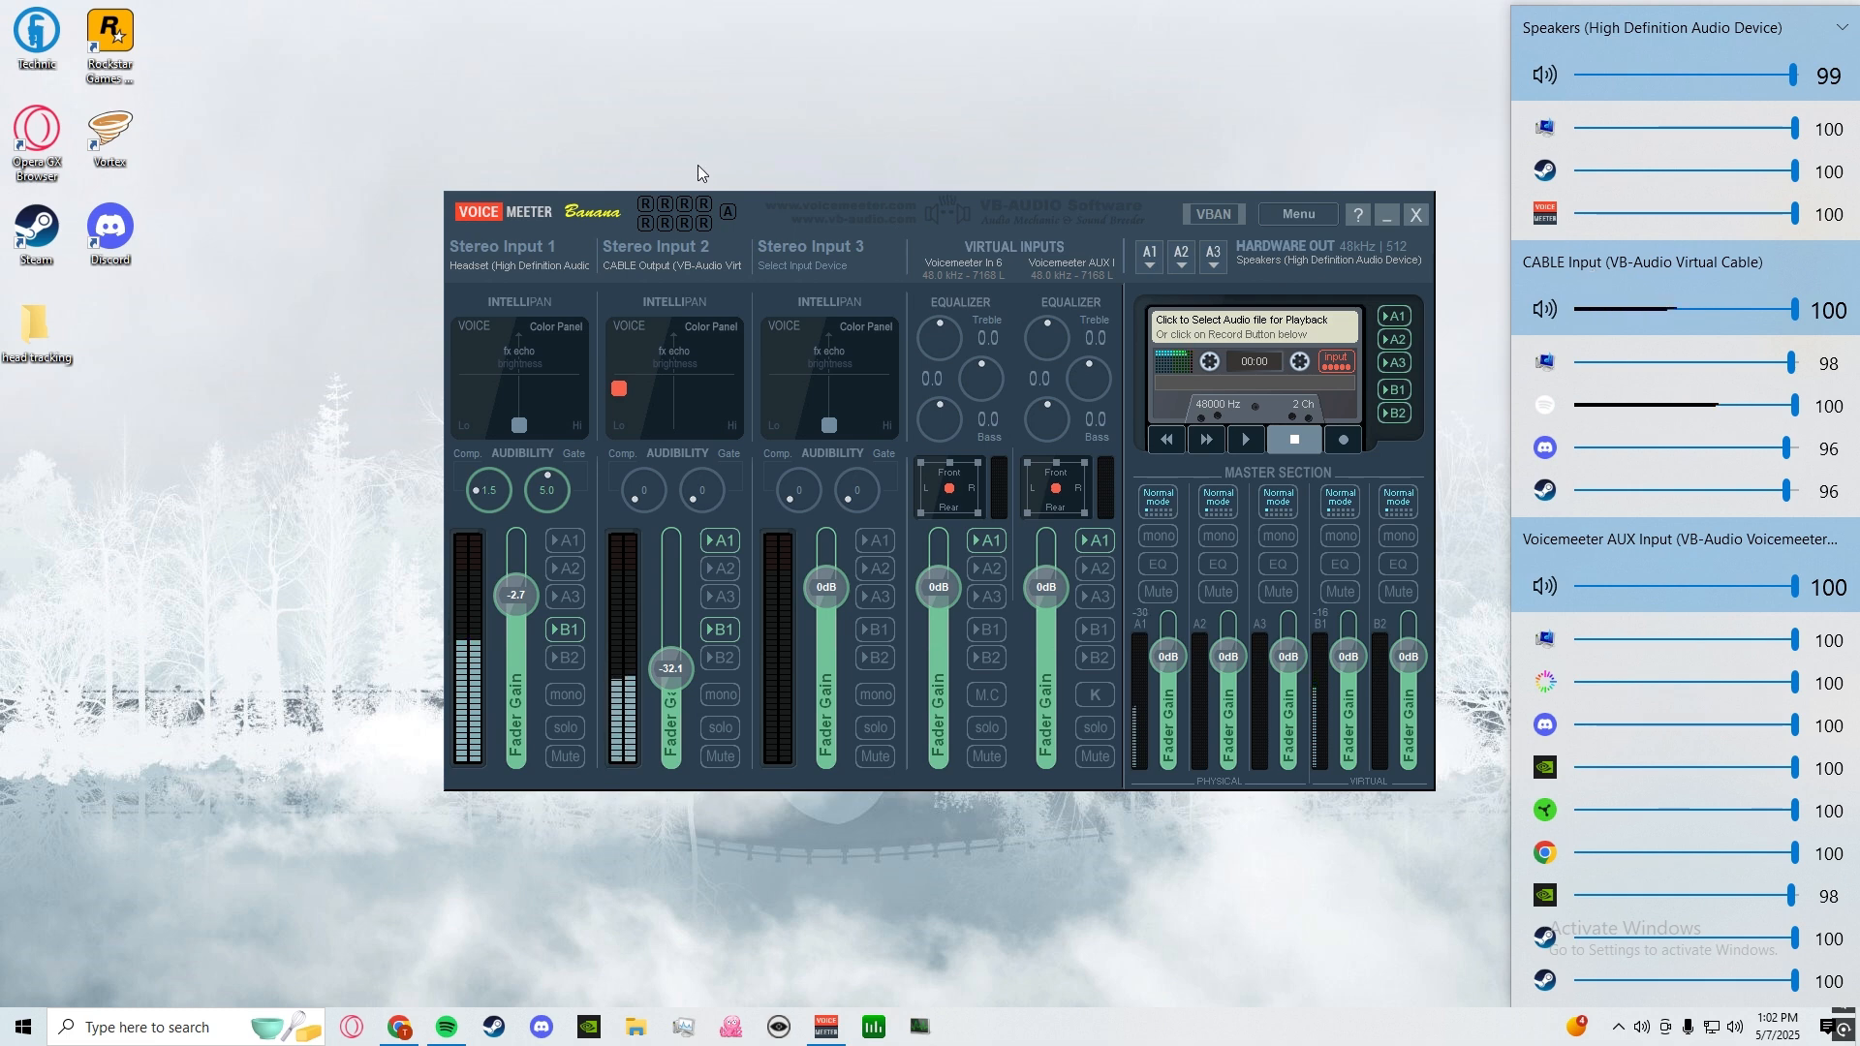
{"action": "left_click", "coordinate": [653, 259]}
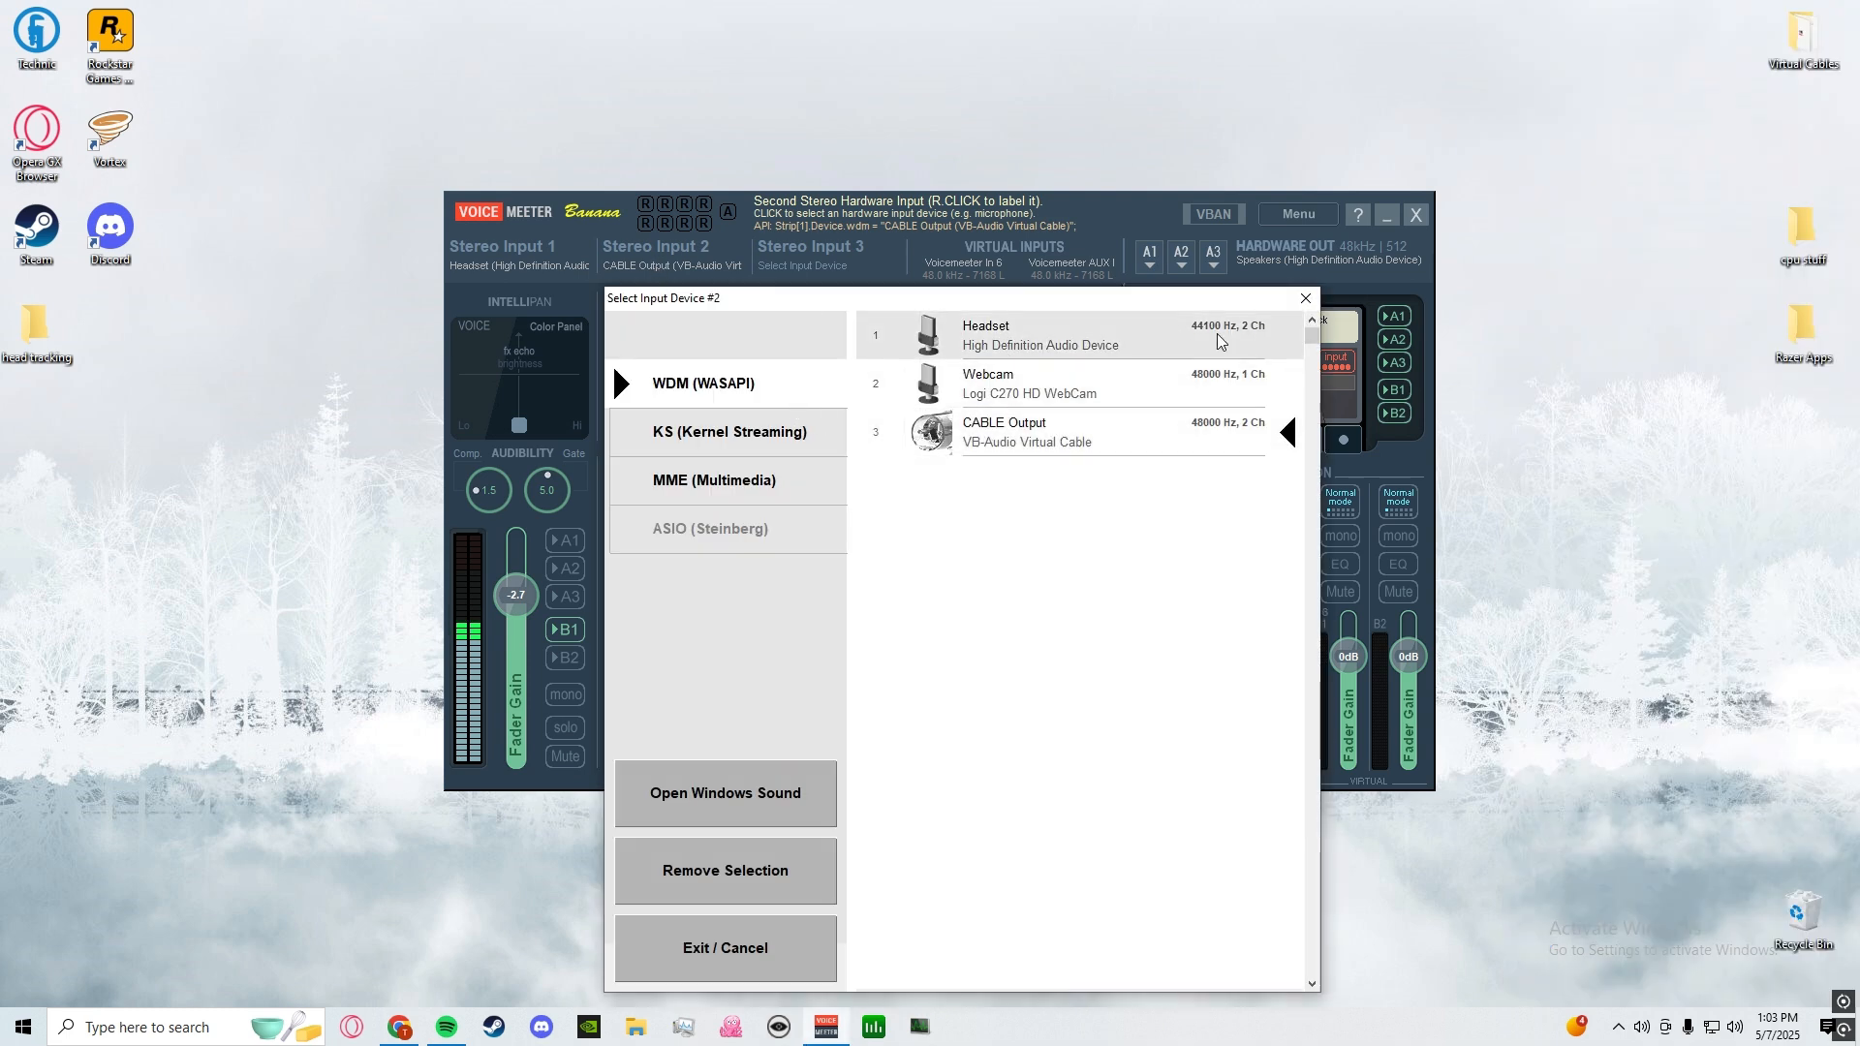
{"action": "left_click", "coordinate": [1304, 298]}
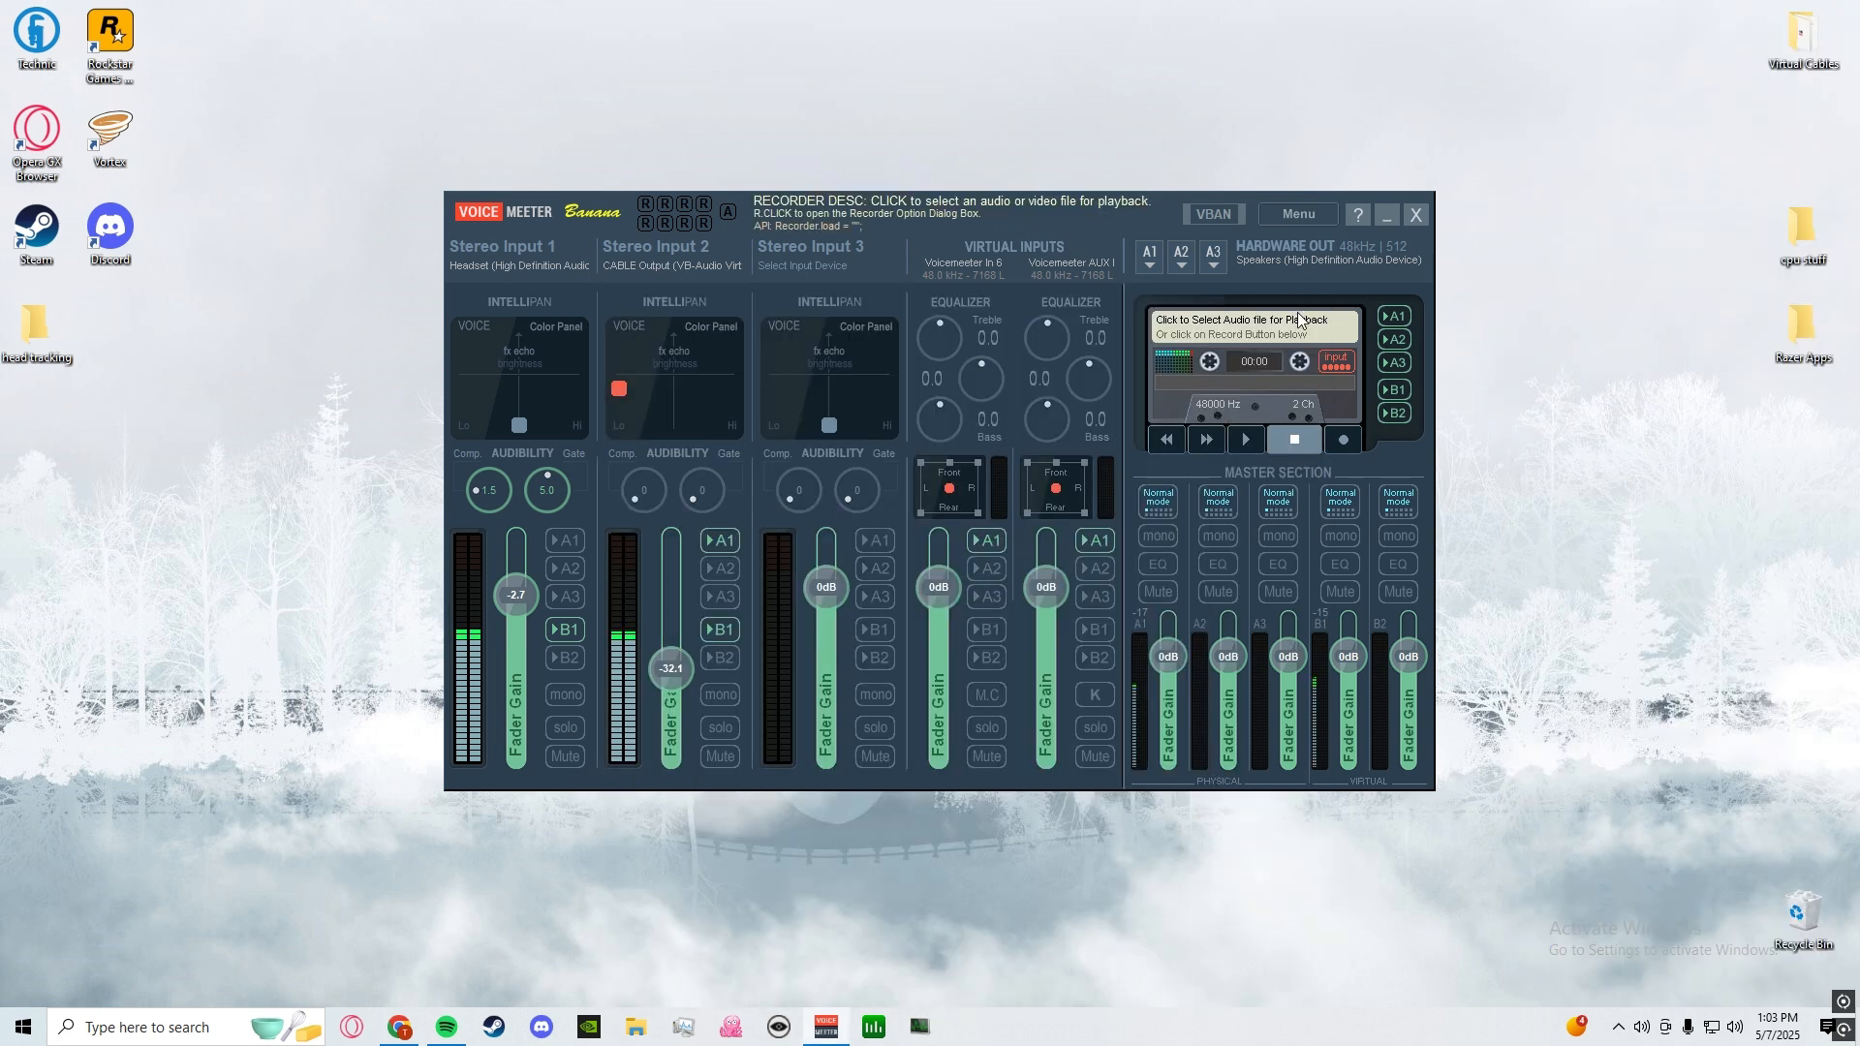
Step: Collapse the EarTrumpet mixer to the Voicemeeter AUX Input device and review the apps routed to it
{"action": "left_click", "coordinate": [1643, 1030]}
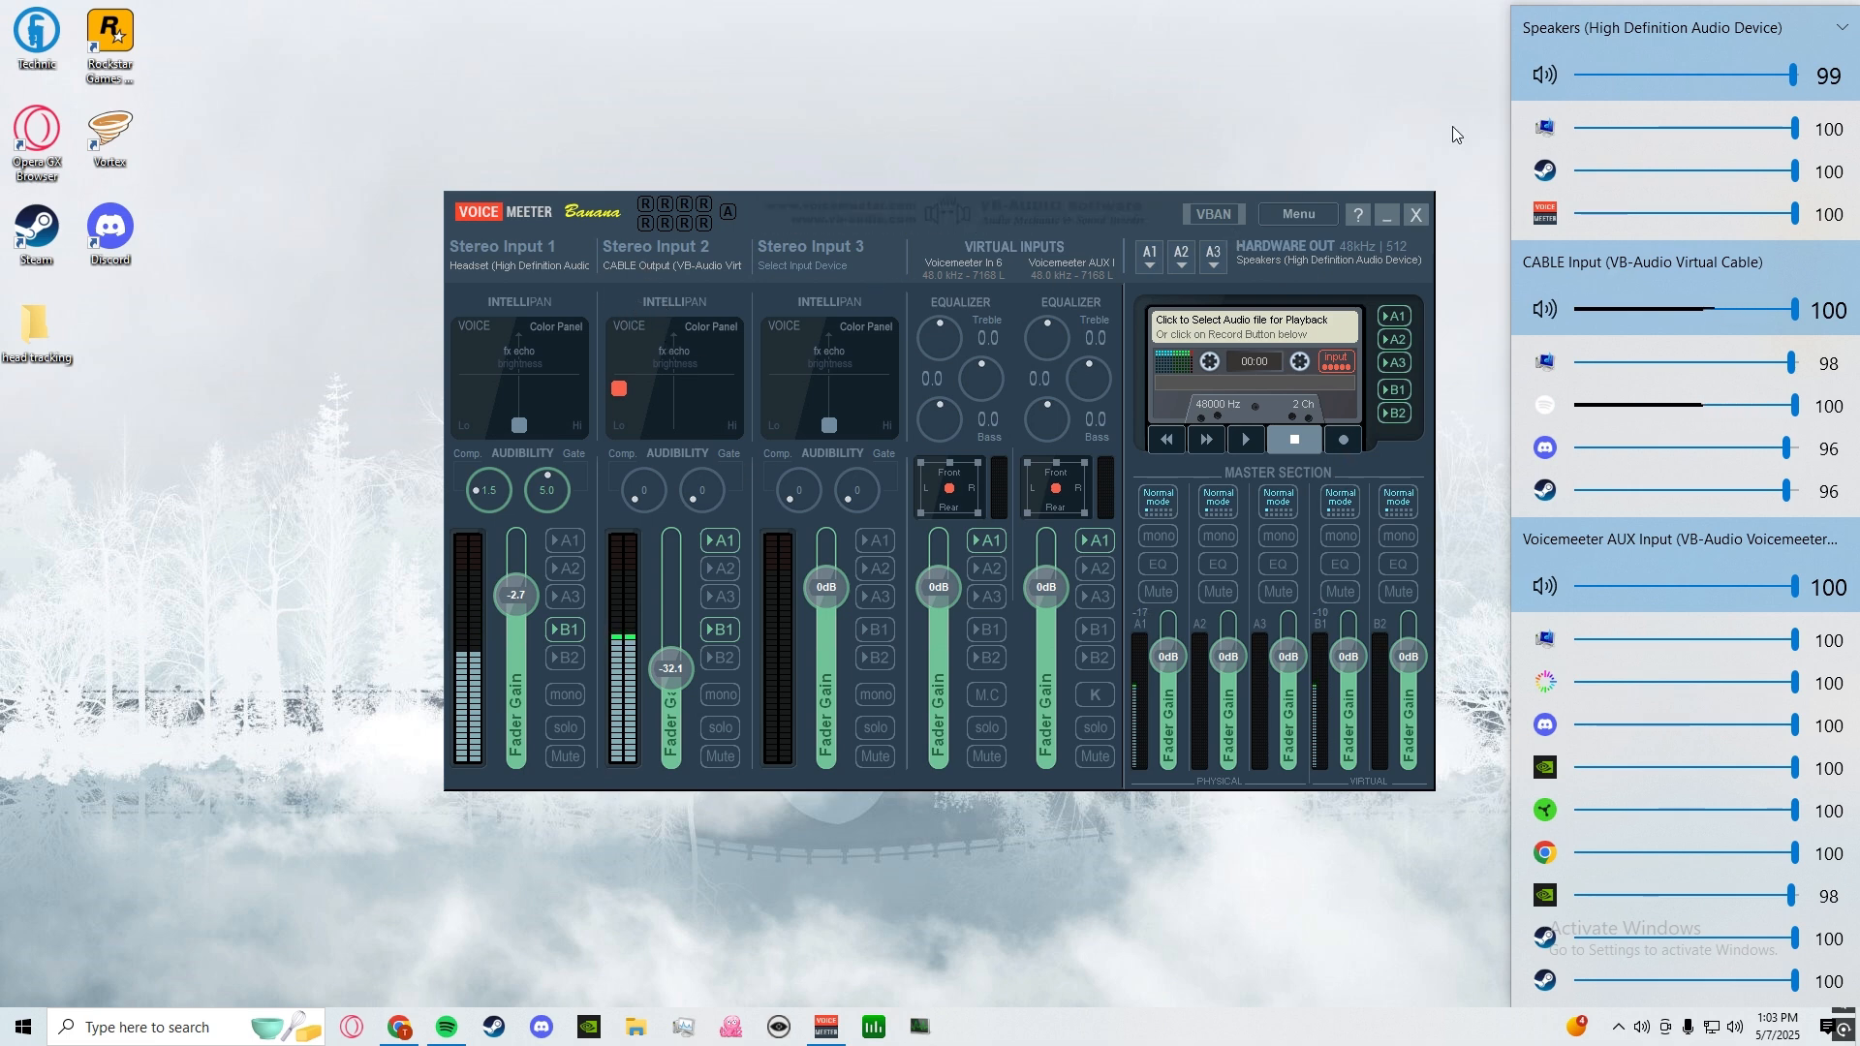
{"action": "left_click", "coordinate": [1842, 27]}
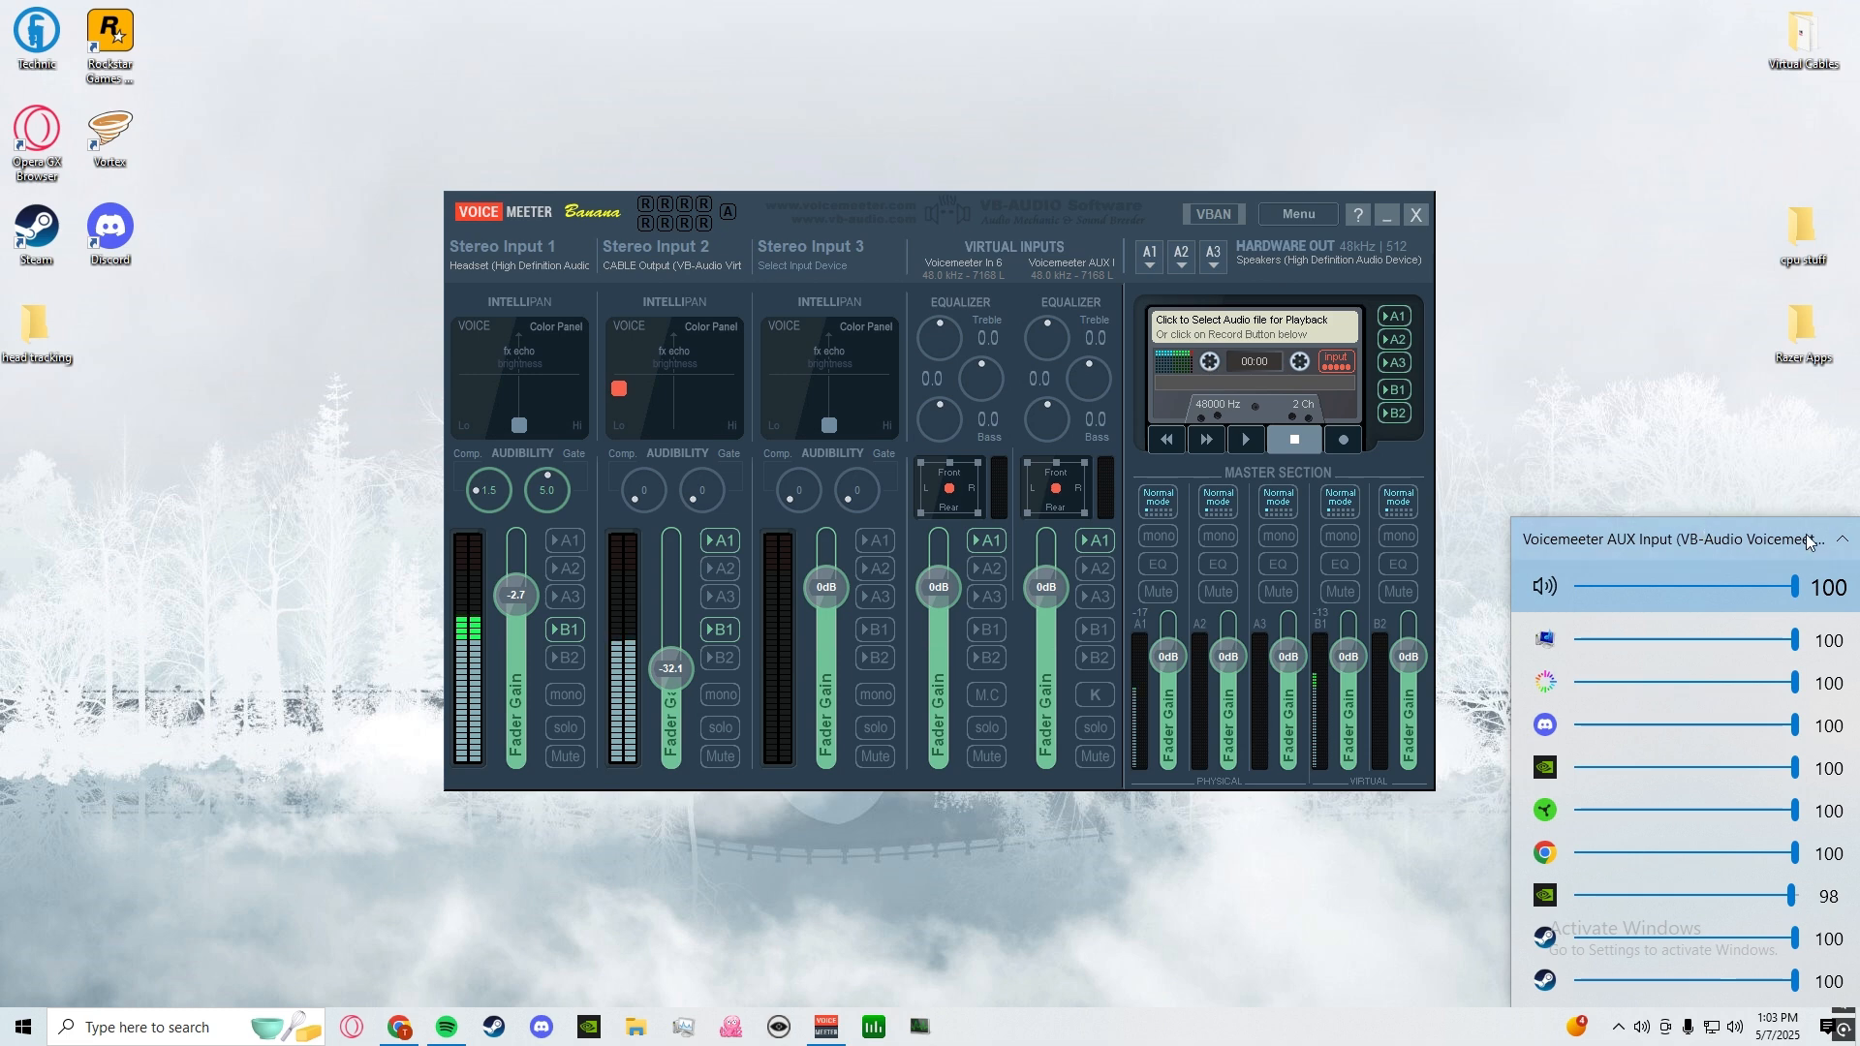
{"action": "left_click", "coordinate": [1645, 389]}
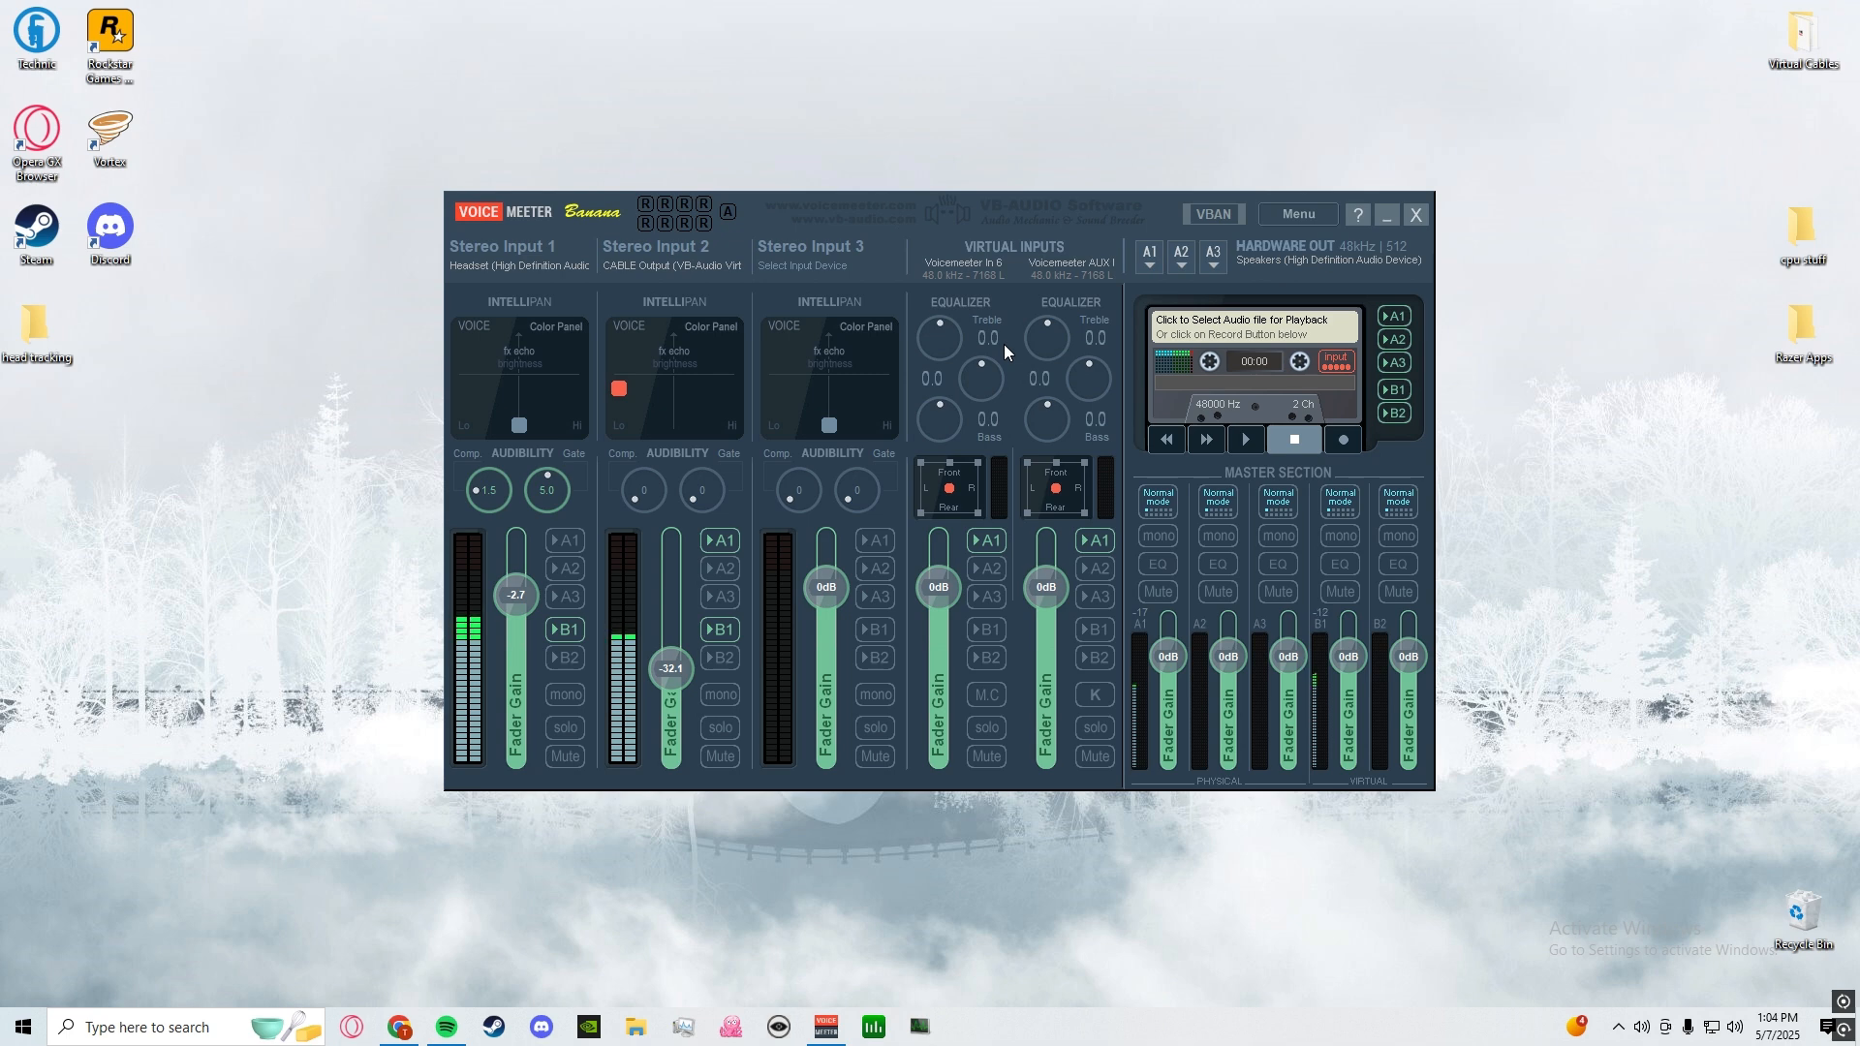
{"action": "left_click", "coordinate": [1645, 1026]}
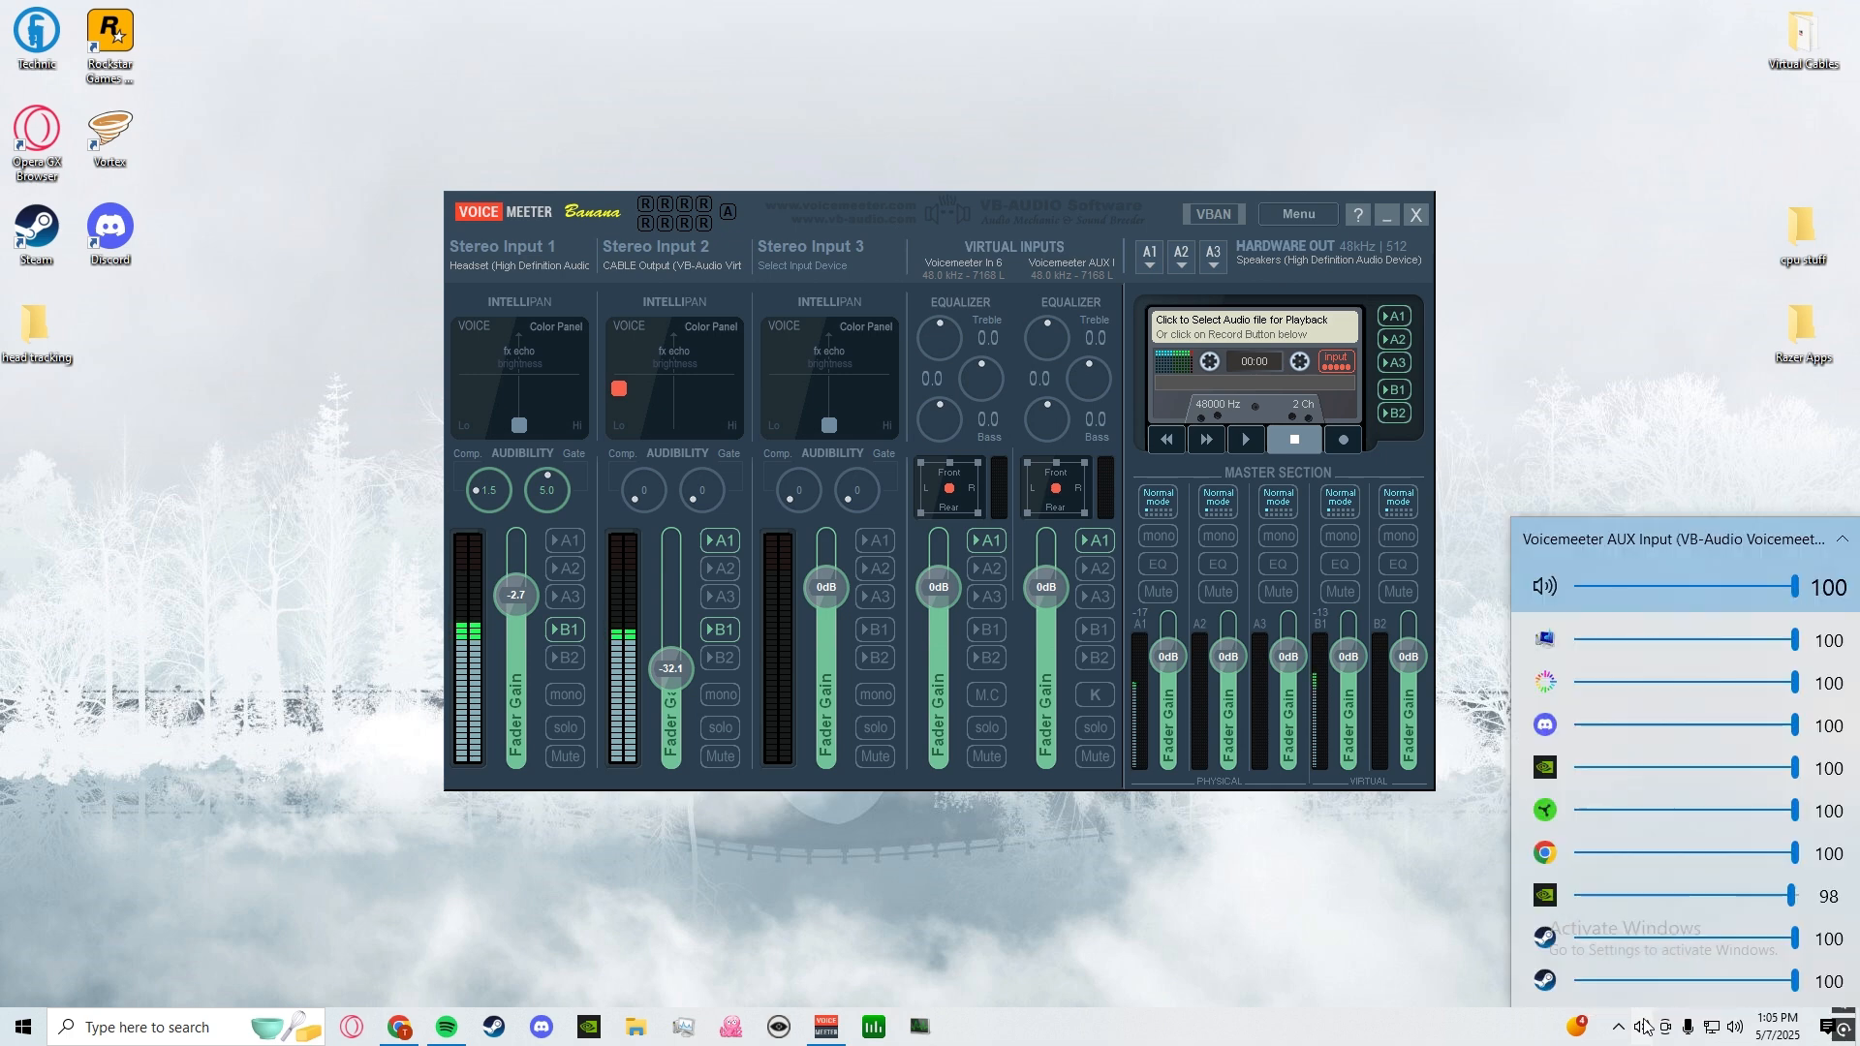
{"action": "left_click", "coordinate": [1492, 379]}
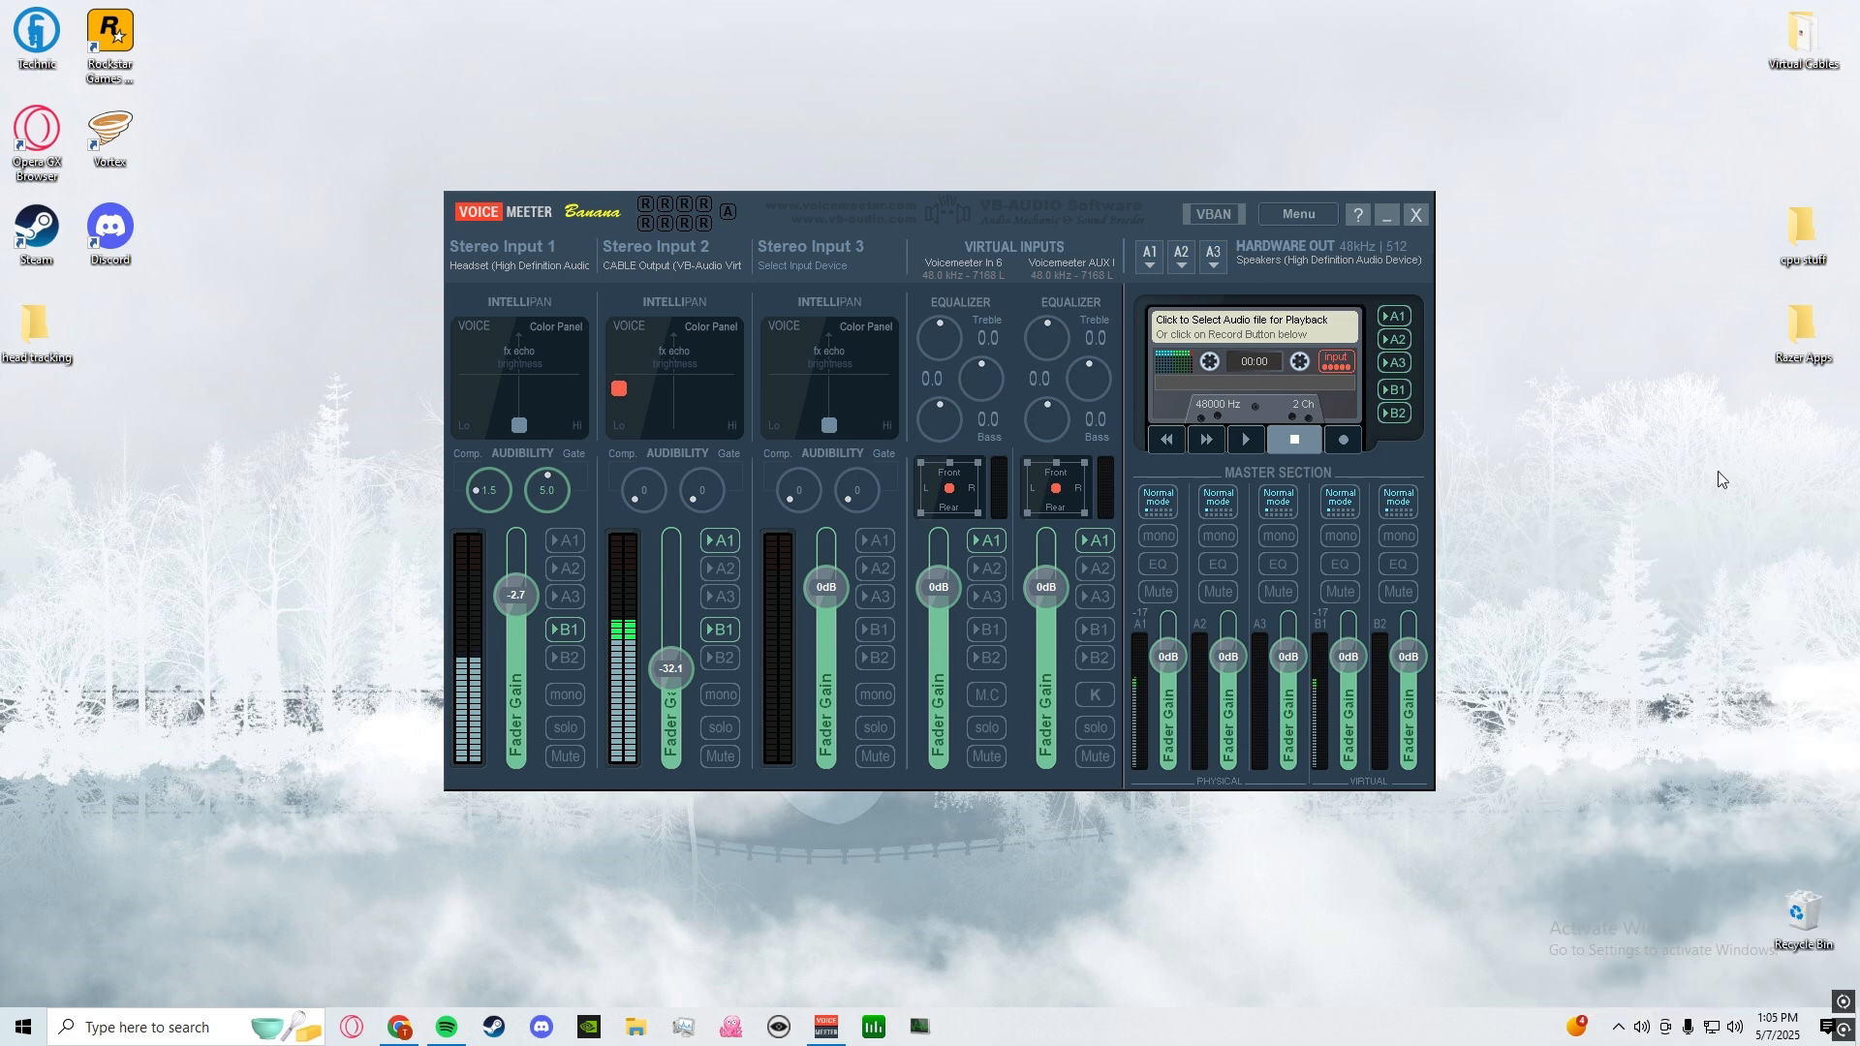
Step: Open the Sound Control Panel from the Windows sound settings and show the end of the playback device list beside the mixer
{"action": "right_click", "coordinate": [1734, 1038]}
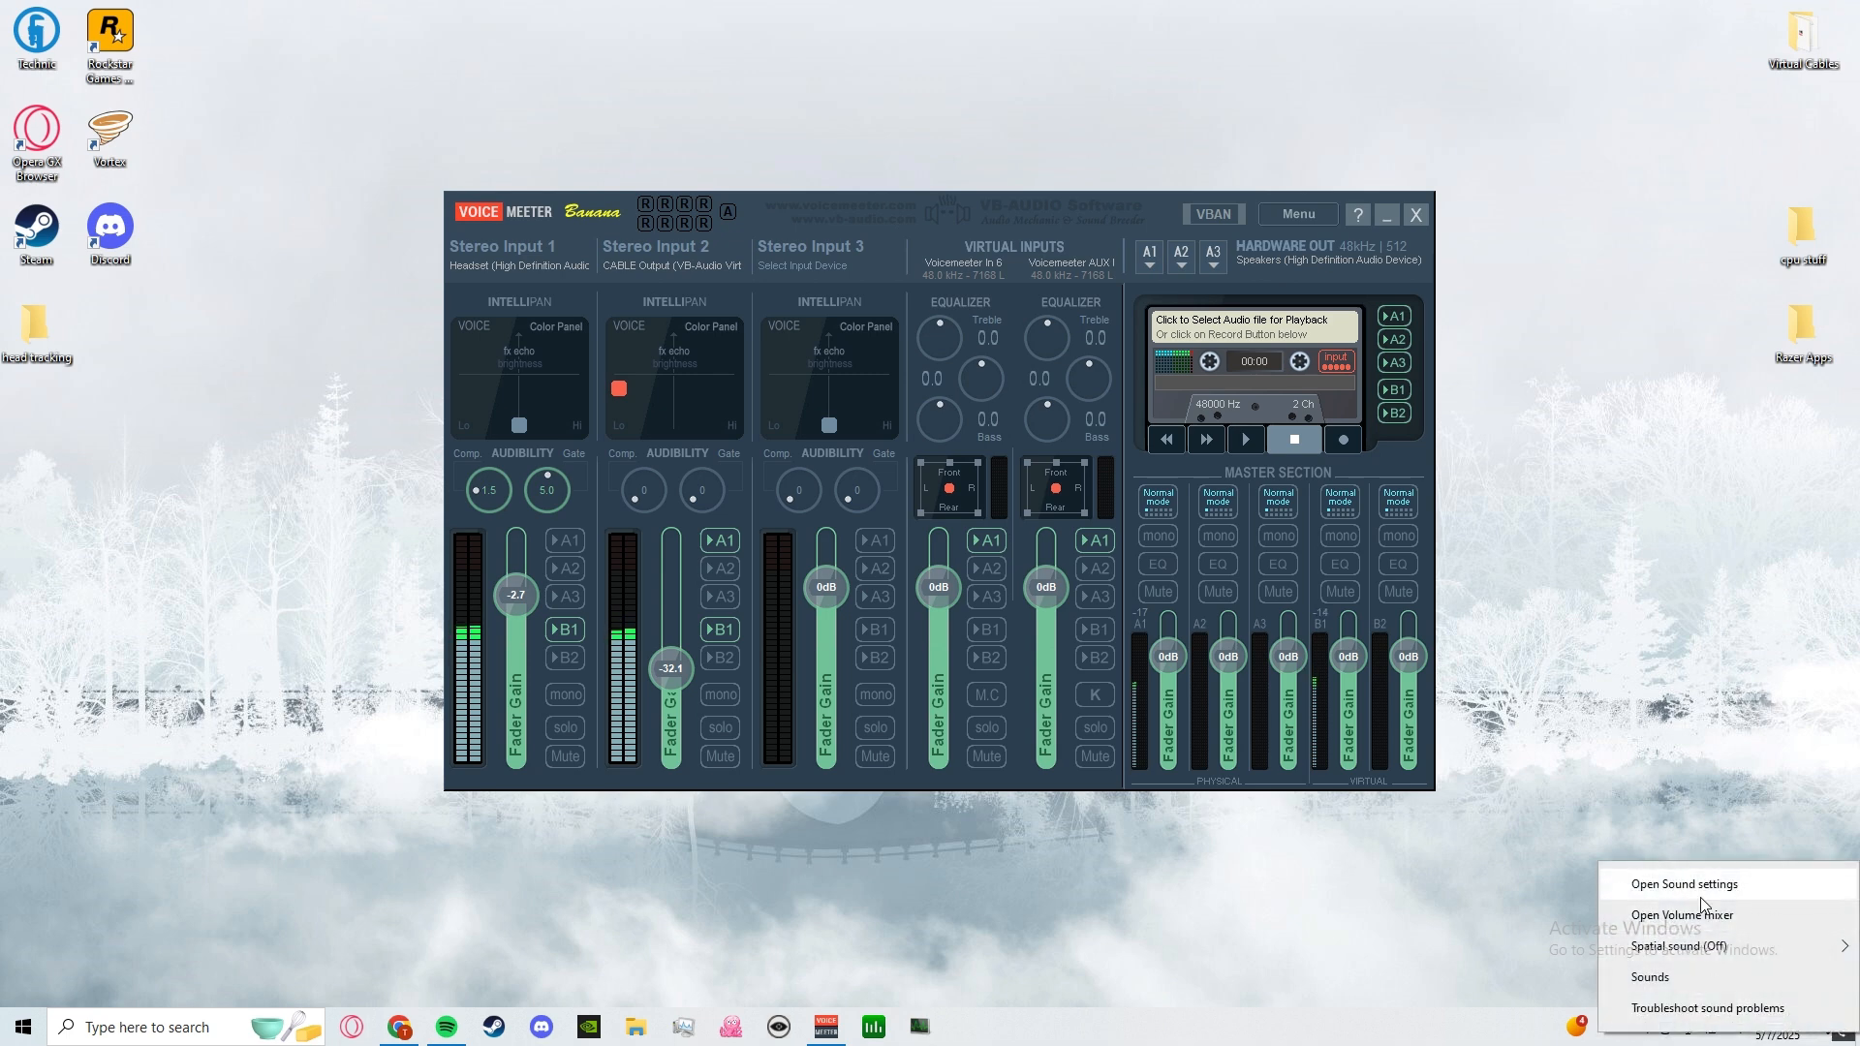
{"action": "left_click", "coordinate": [1700, 897]}
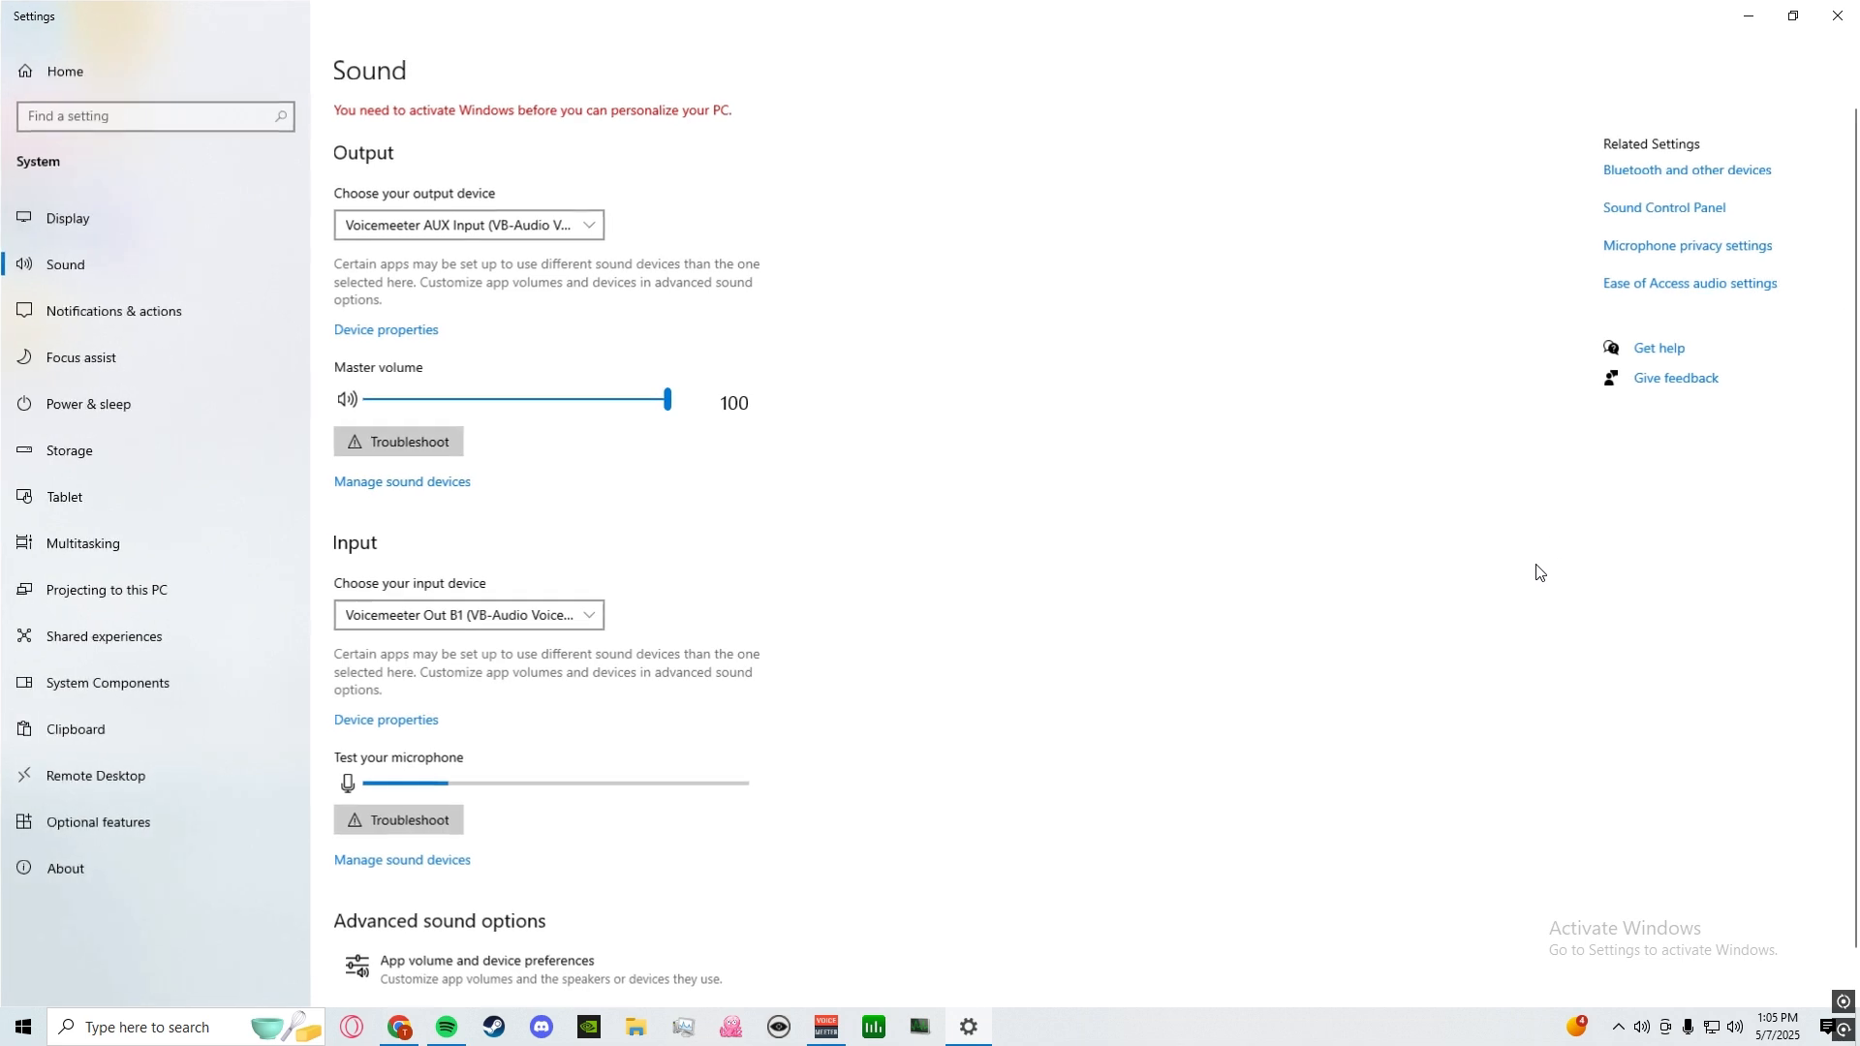
{"action": "left_click", "coordinate": [1679, 222]}
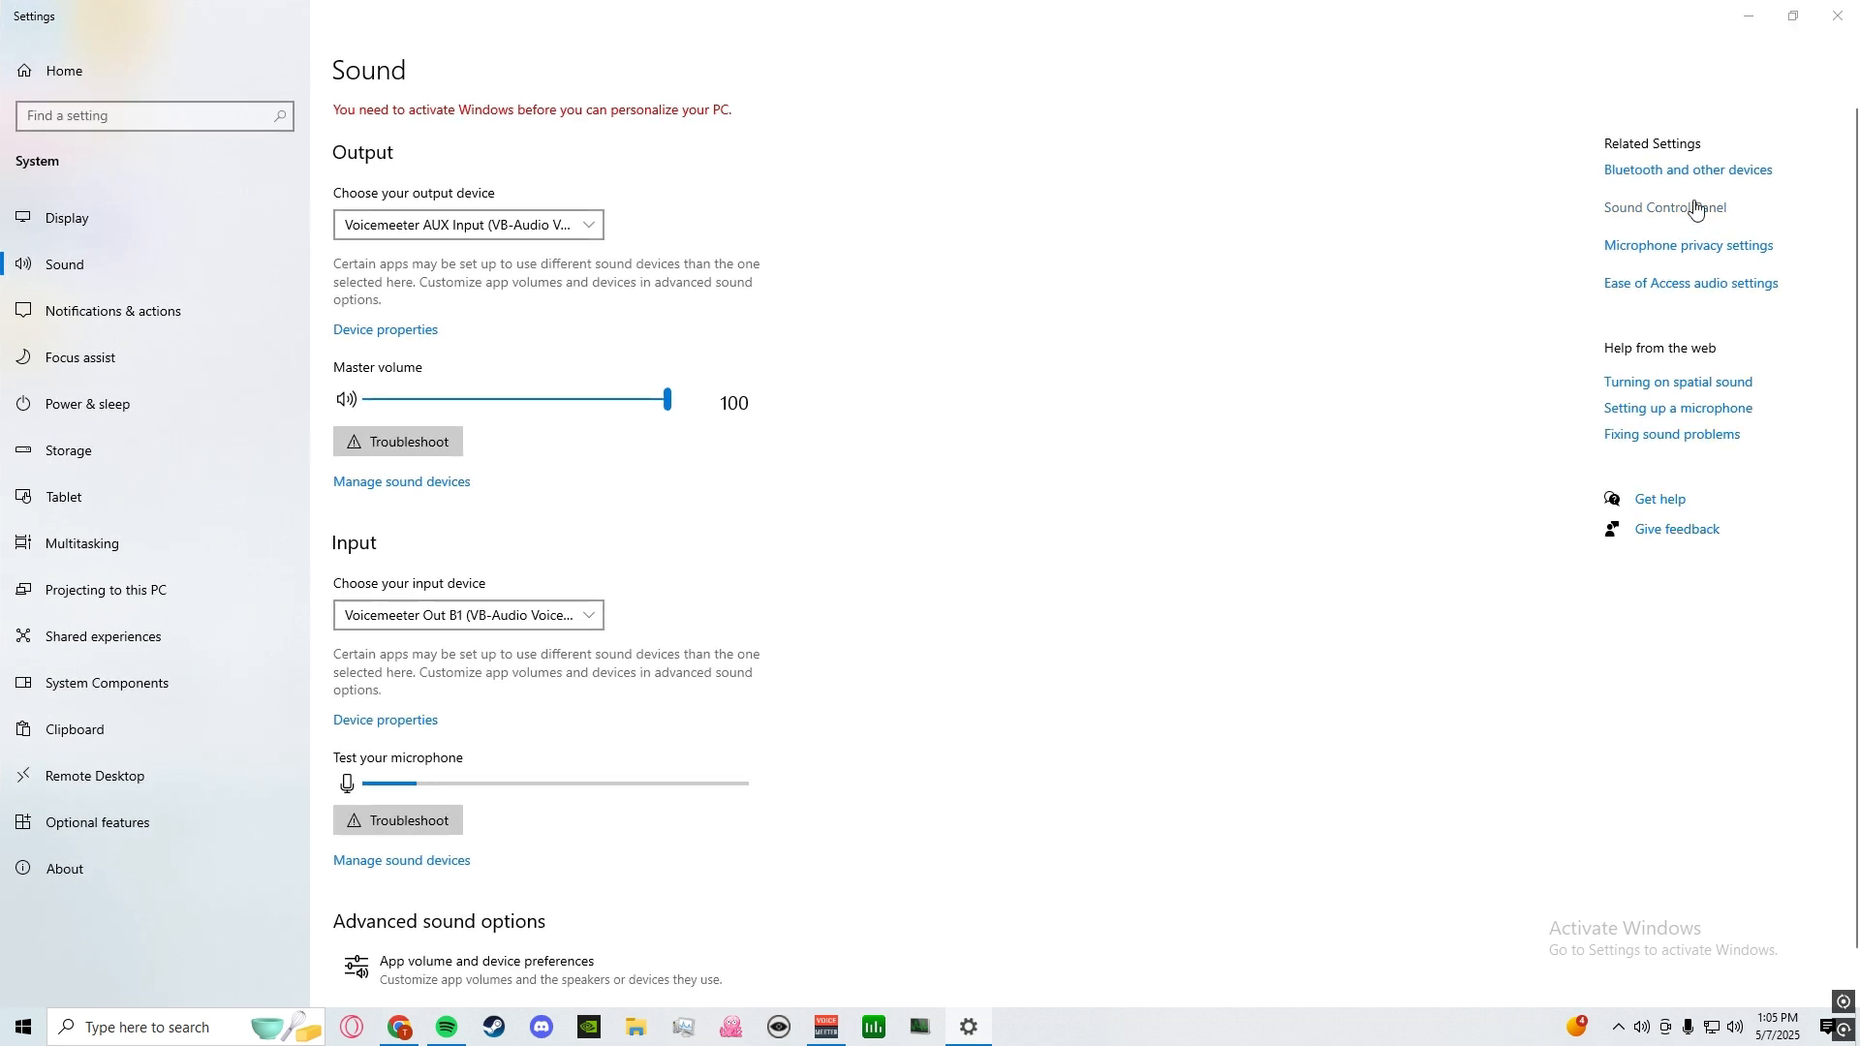
{"action": "left_click_drag", "start_coordinate": [471, 196], "coordinate": [666, 269]}
{"action": "left_click", "coordinate": [1748, 16]}
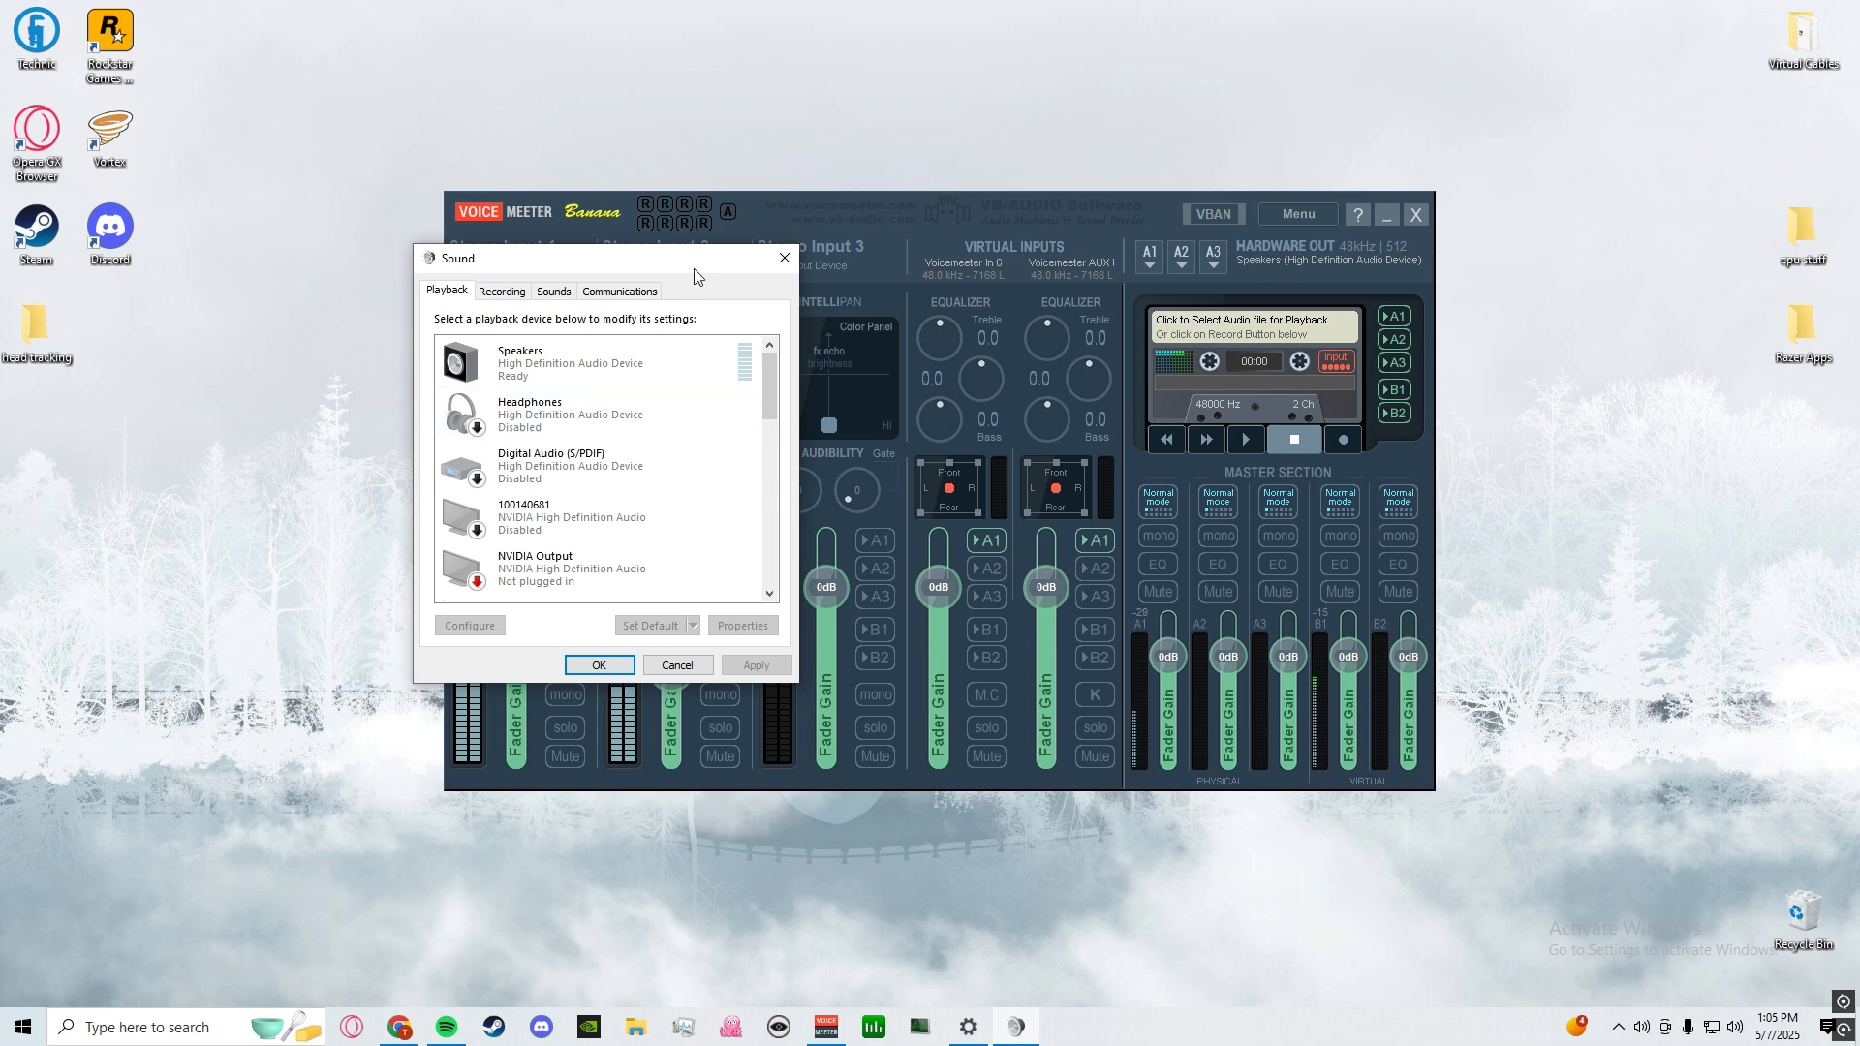
{"action": "left_click_drag", "start_coordinate": [764, 384], "coordinate": [764, 573]}
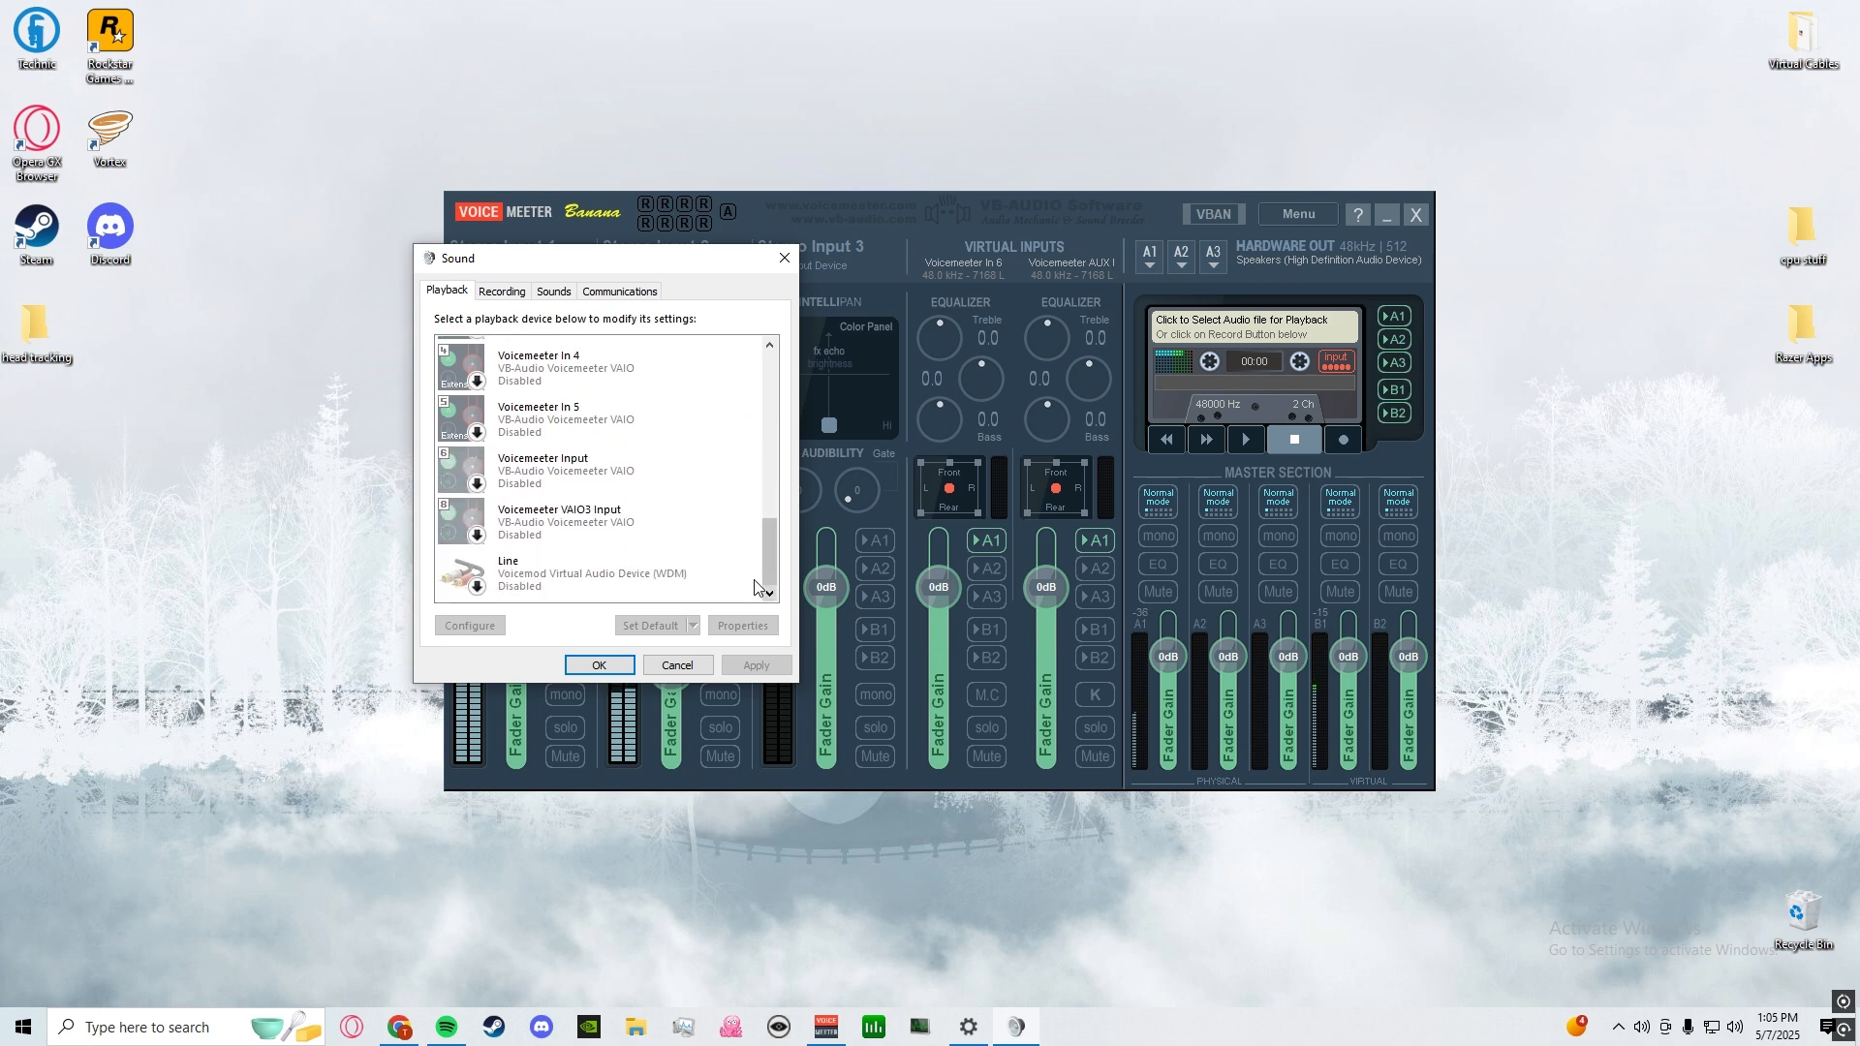
{"action": "left_click_drag", "start_coordinate": [659, 264], "coordinate": [439, 318]}
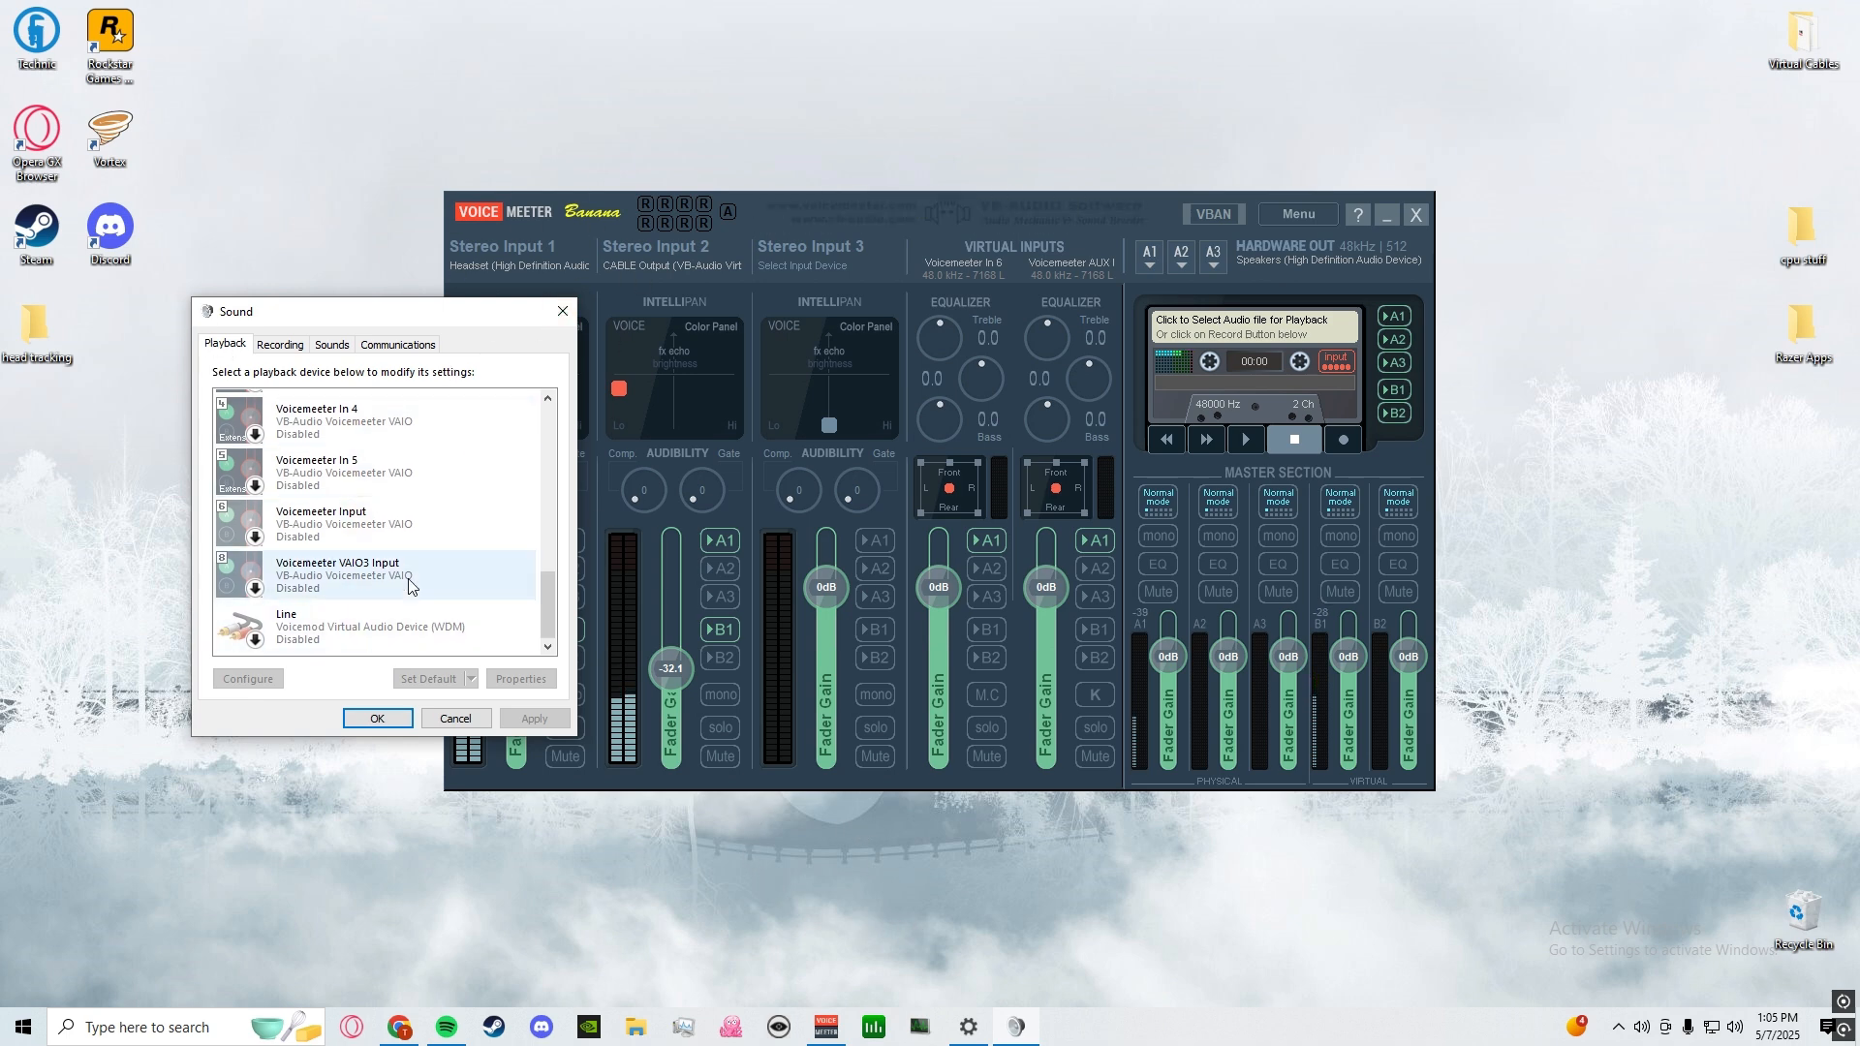
Step: Examine the CABLE Input, CABLE In 16ch and Voicemeeter AUX Input entries in the playback device list
{"action": "left_click_drag", "start_coordinate": [548, 605], "coordinate": [546, 438]}
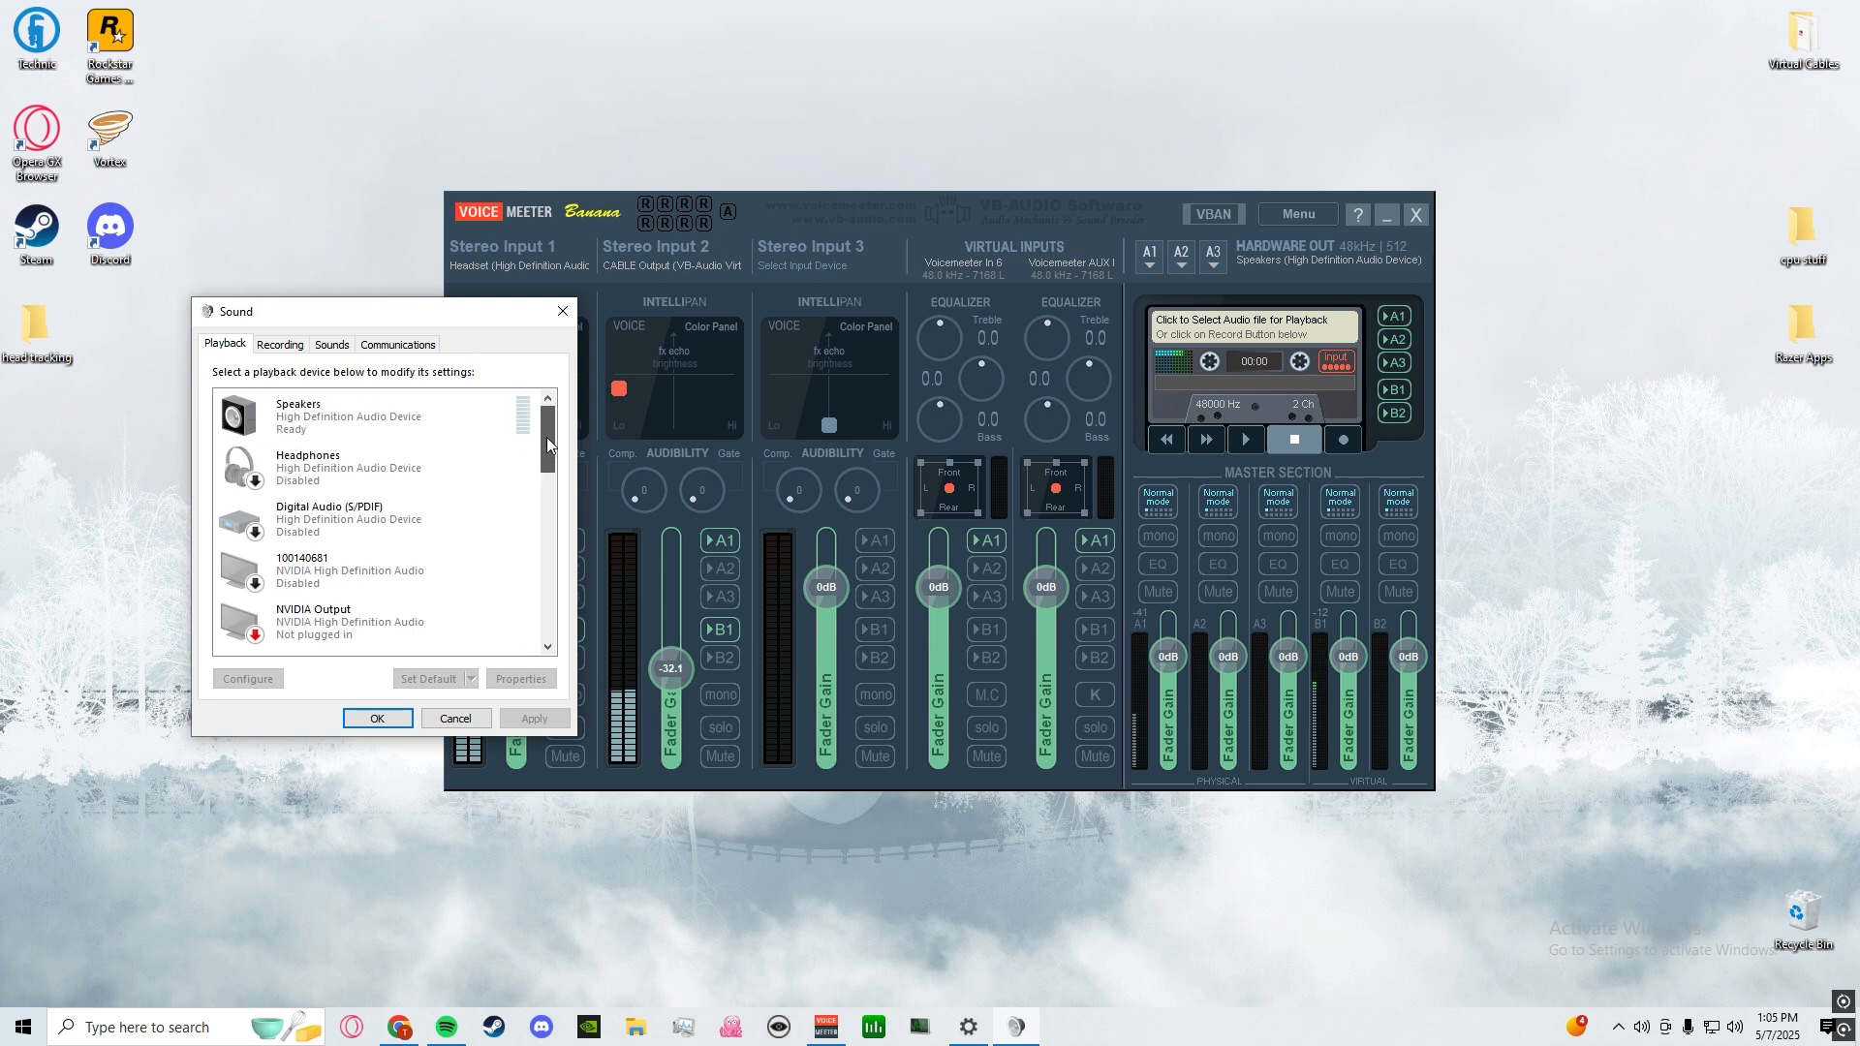
{"action": "left_click_drag", "start_coordinate": [546, 439], "coordinate": [544, 540]}
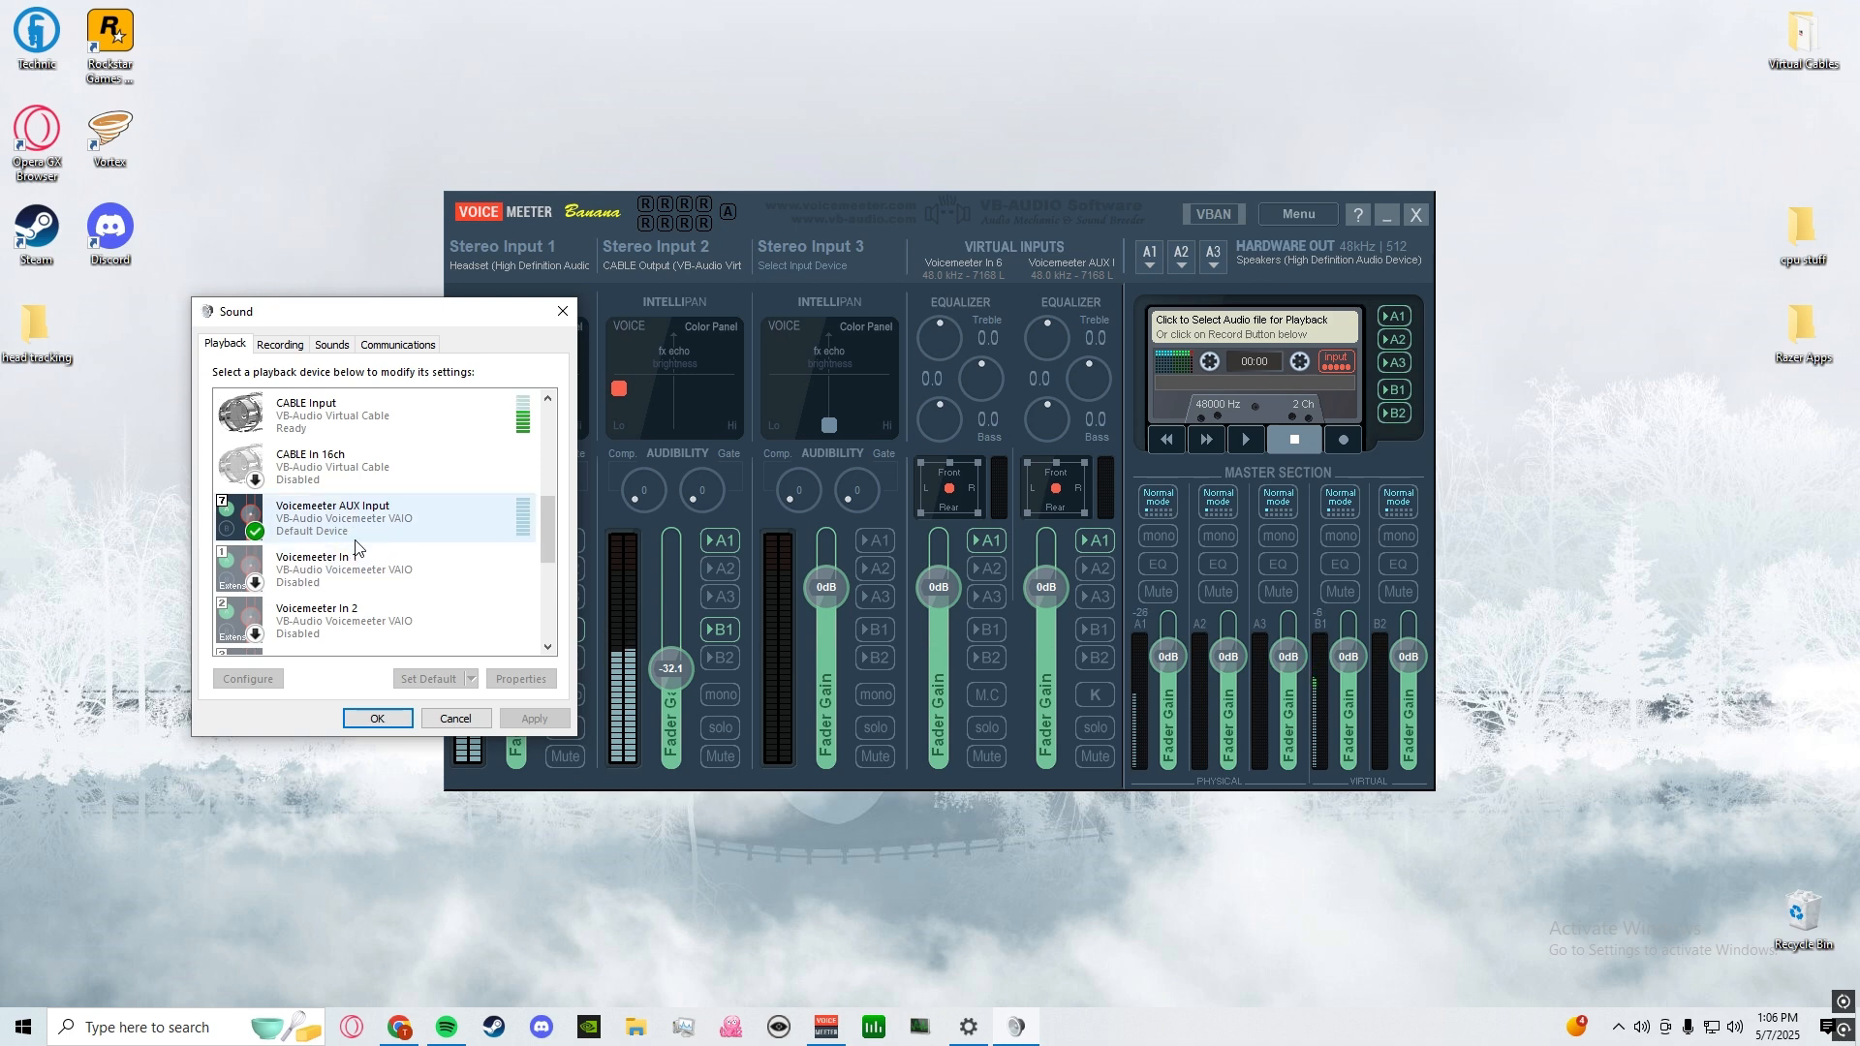
{"action": "left_click_drag", "start_coordinate": [550, 543], "coordinate": [552, 503]}
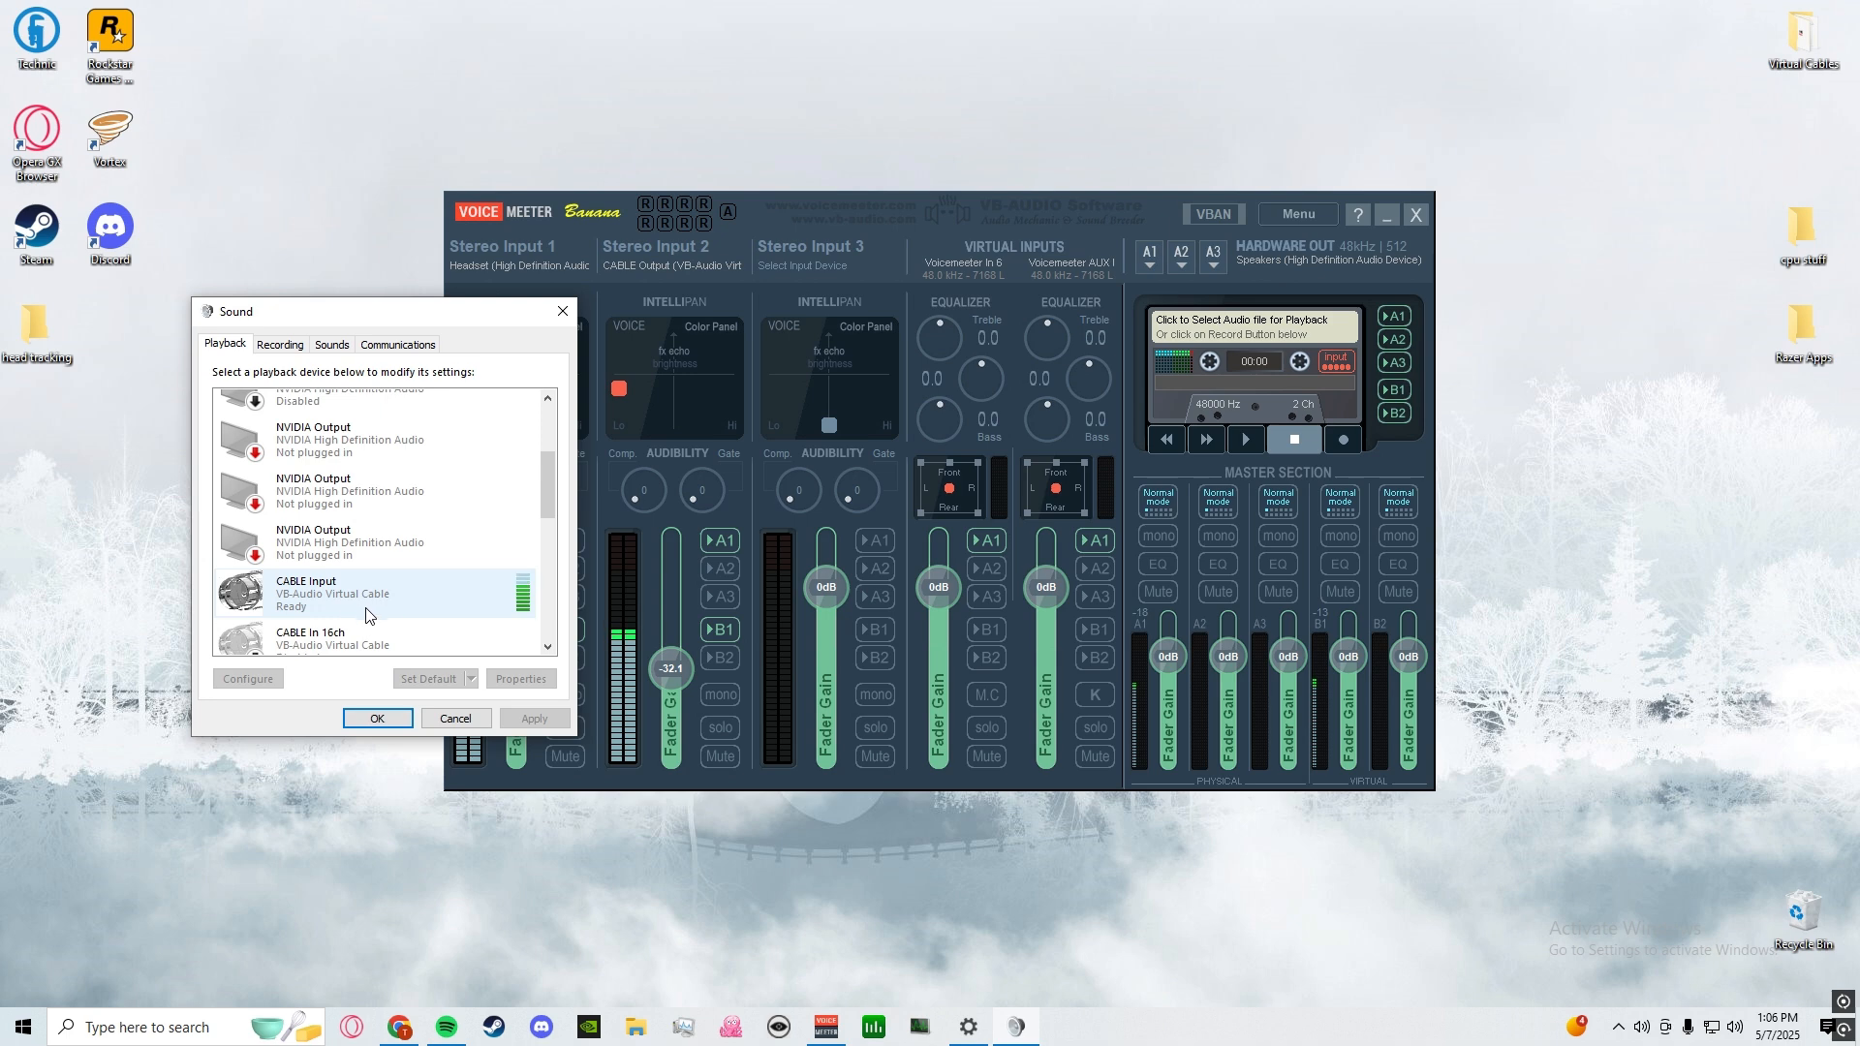
{"action": "left_click_drag", "start_coordinate": [554, 503], "coordinate": [549, 535]}
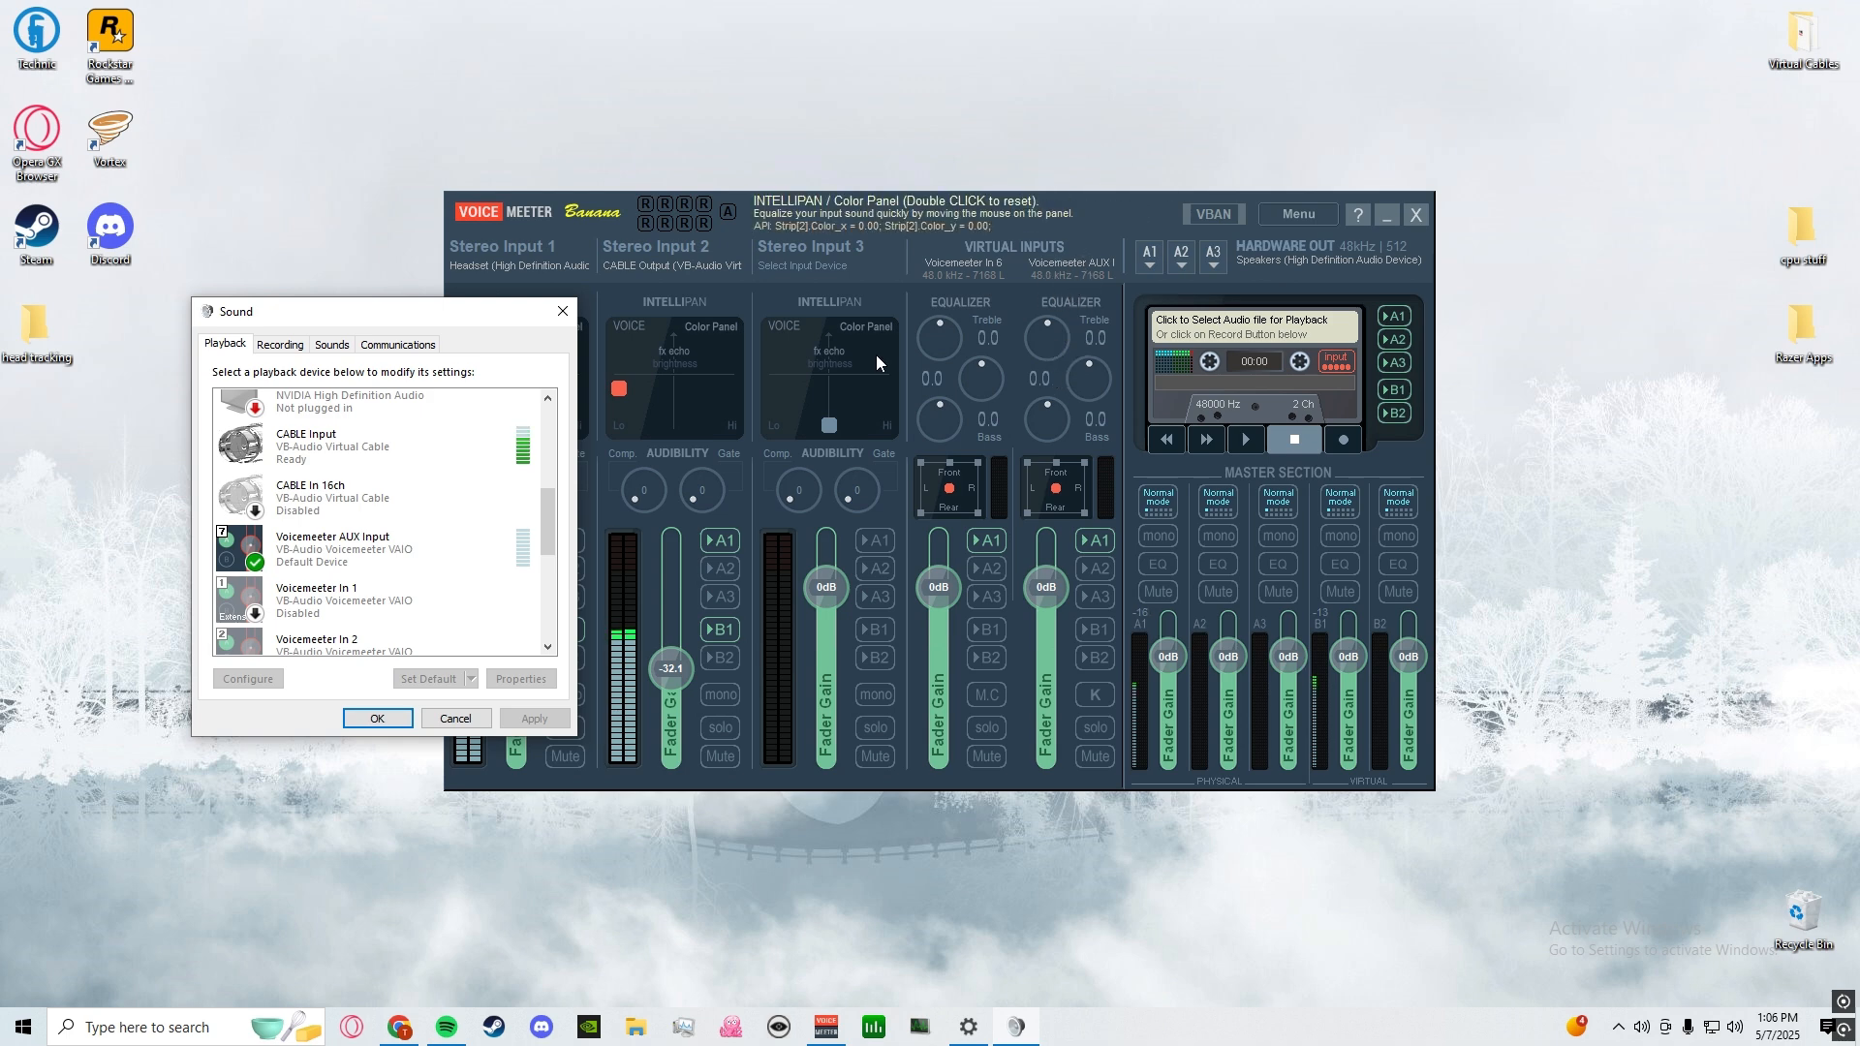
{"action": "left_click", "coordinate": [358, 484]}
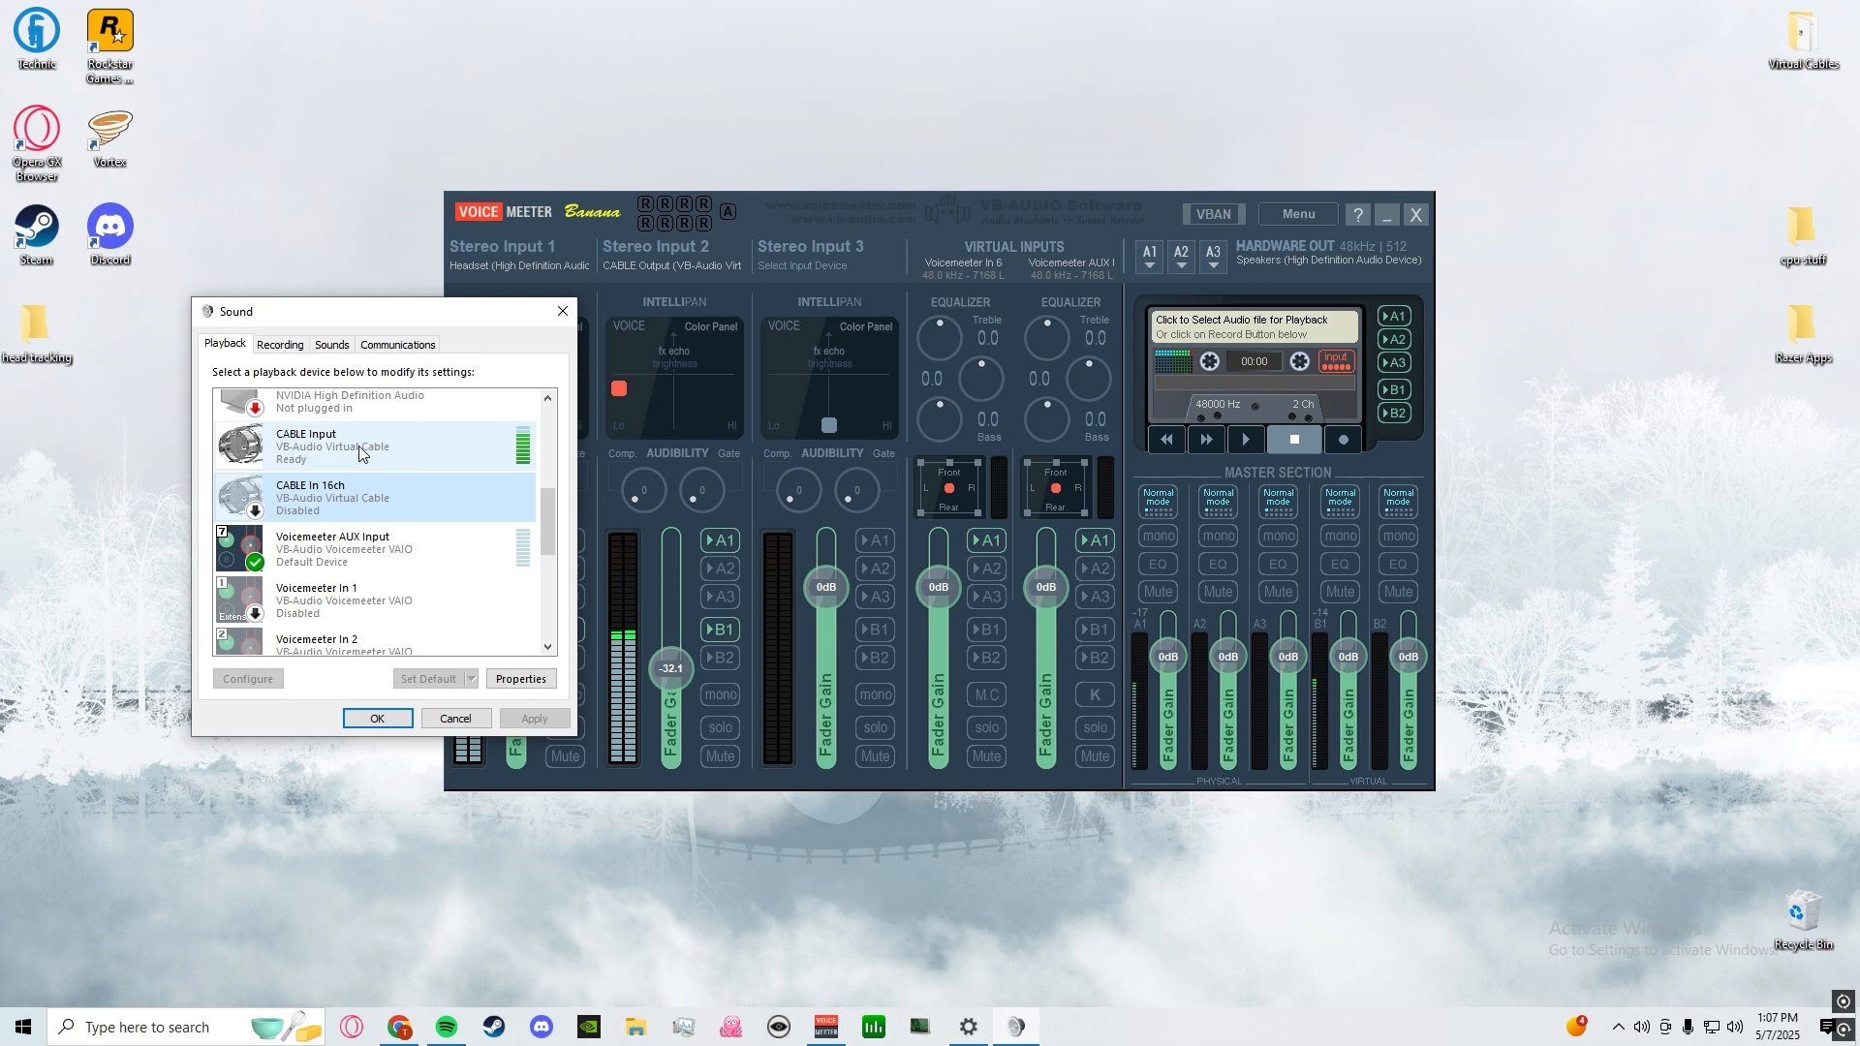
Step: Review the playback devices again from Speakers down to Voicemeeter AUX Input, checking which ones are enabled
{"action": "left_click_drag", "start_coordinate": [548, 527], "coordinate": [548, 447]}
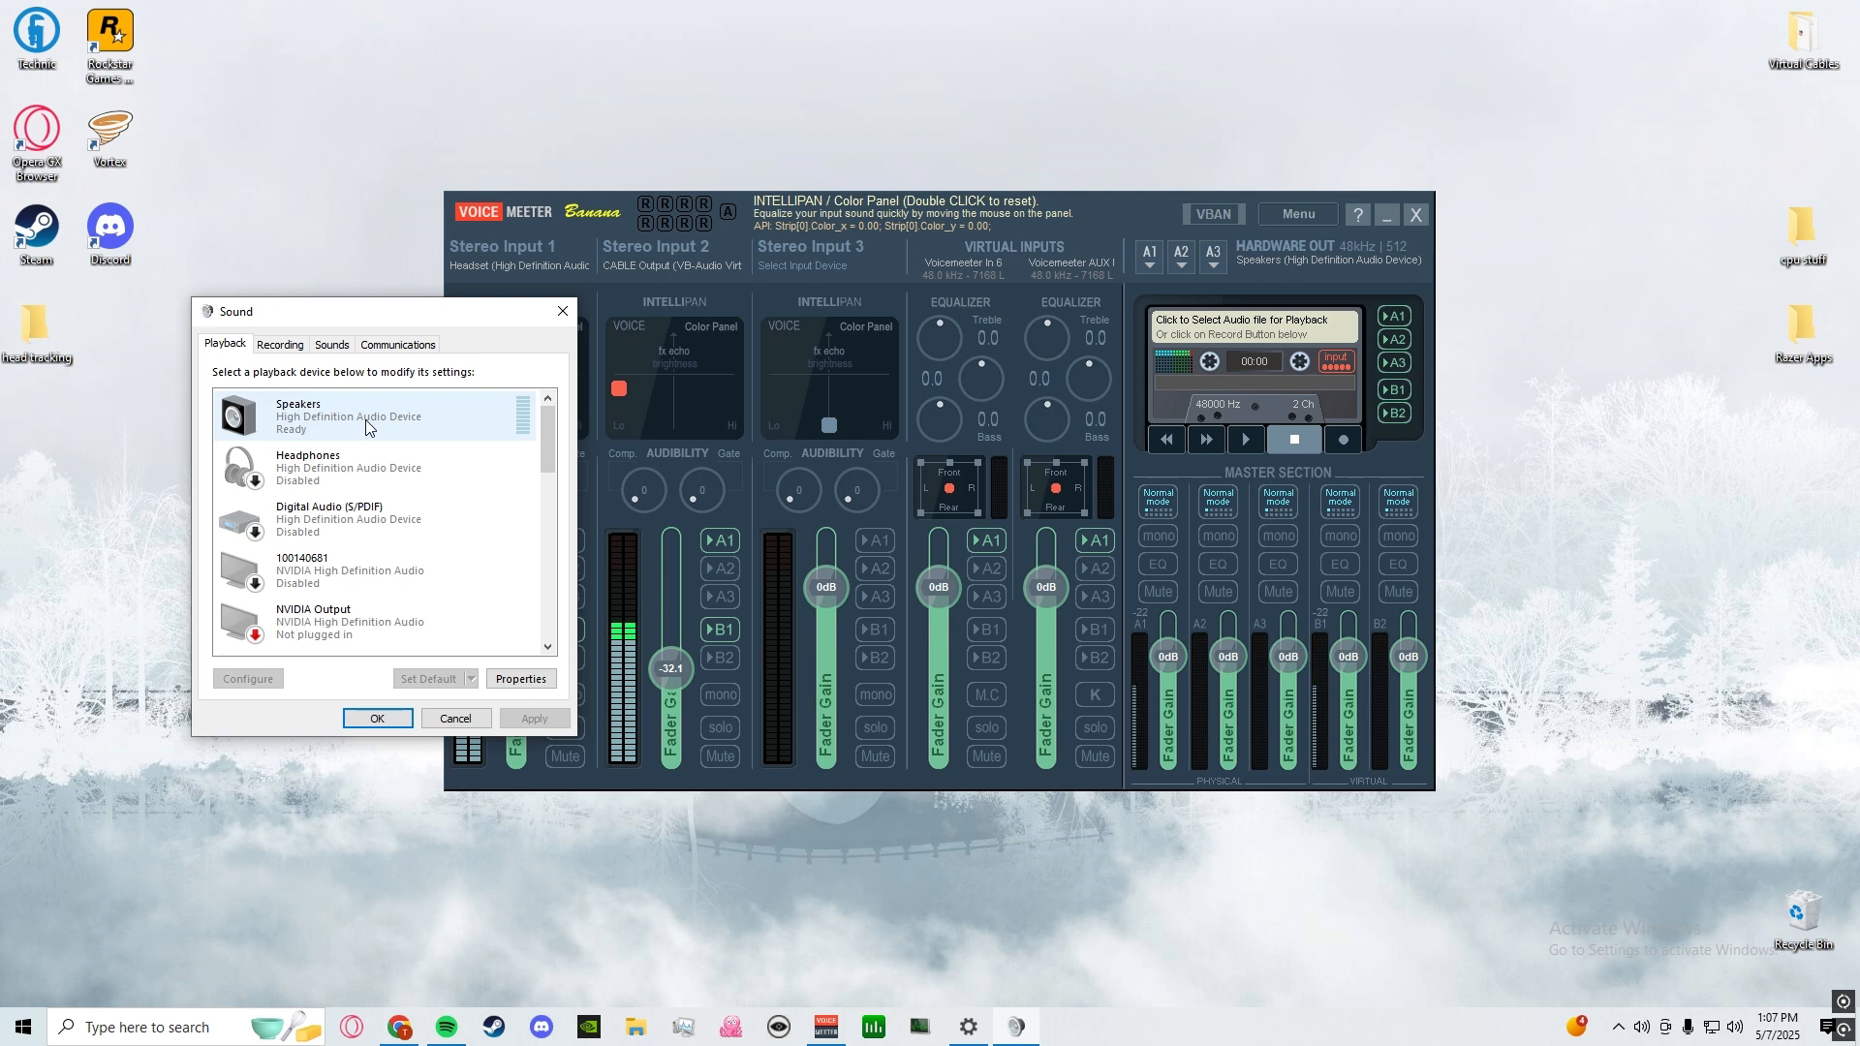
{"action": "scroll", "coordinate": [367, 465], "scroll_direction": "down", "scroll_amount": 2}
{"action": "scroll", "coordinate": [364, 420], "scroll_direction": "up", "scroll_amount": 2}
{"action": "scroll", "coordinate": [554, 441], "scroll_direction": "down", "scroll_amount": 12}
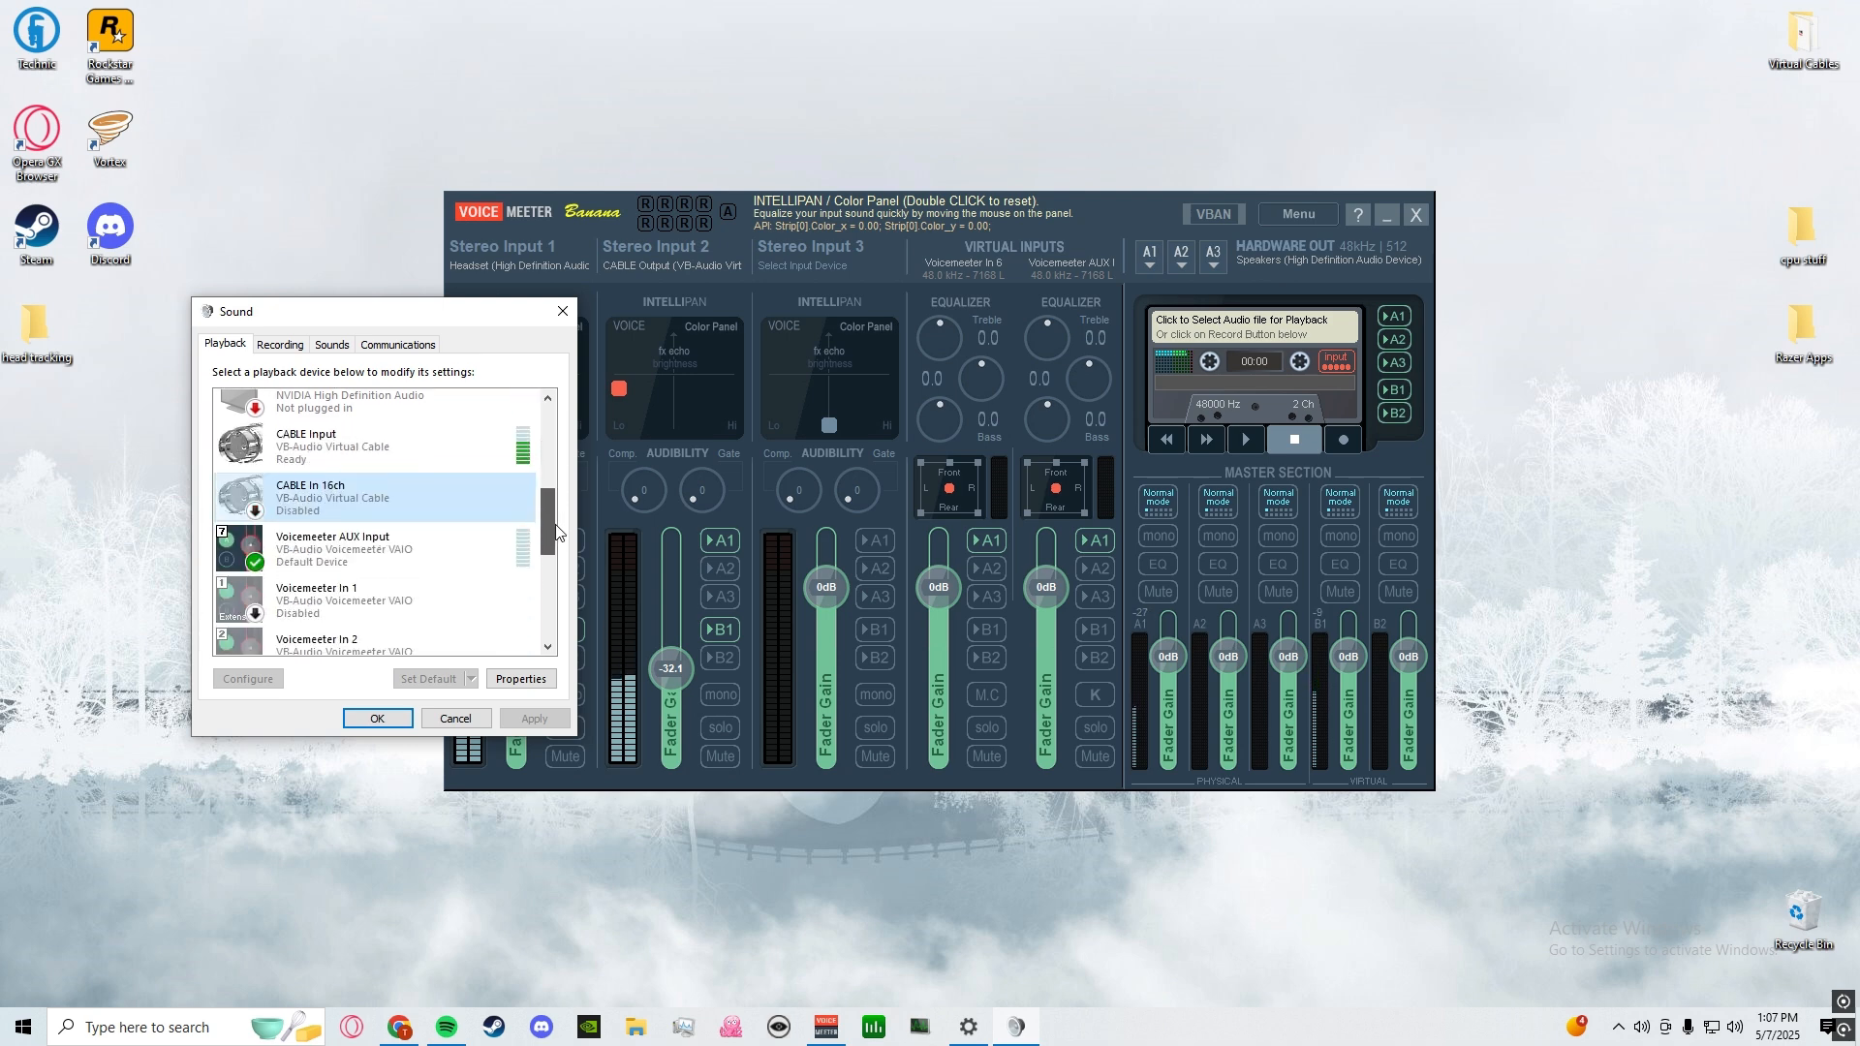
{"action": "scroll", "coordinate": [545, 523], "scroll_direction": "down", "scroll_amount": 3}
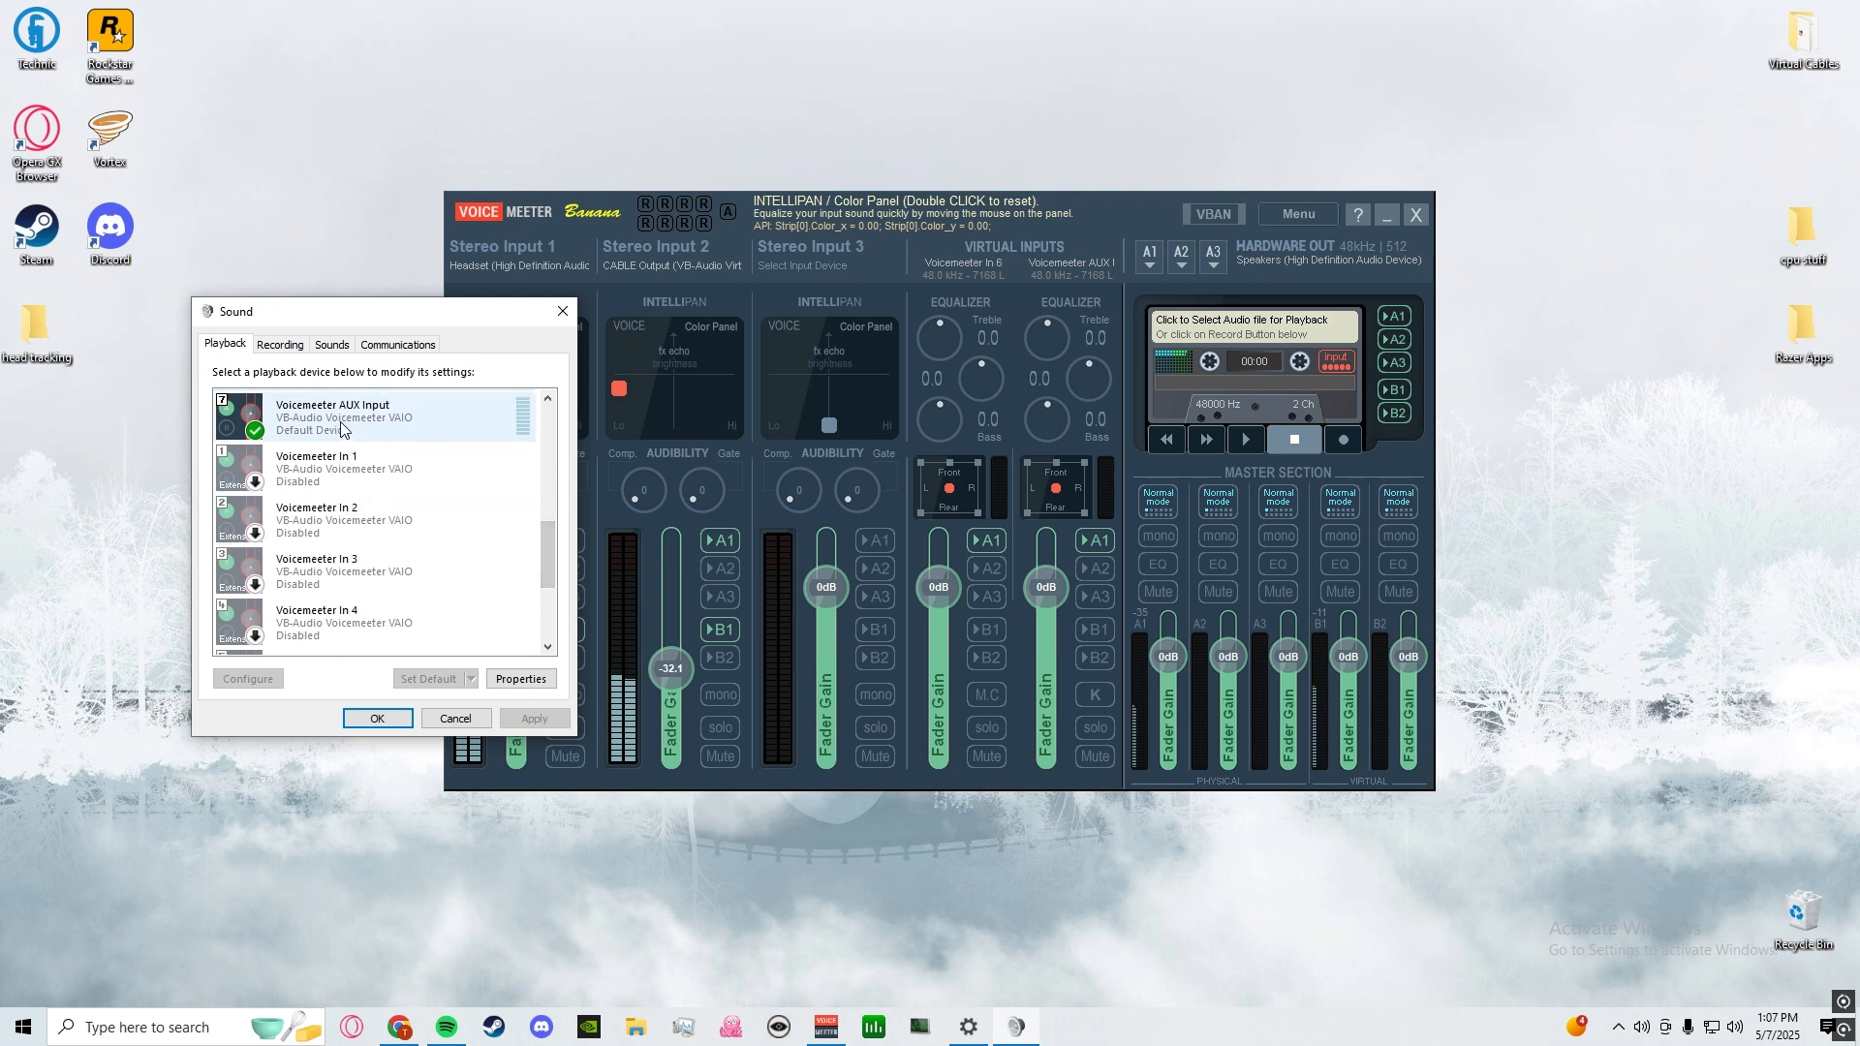
{"action": "left_click_drag", "start_coordinate": [549, 572], "coordinate": [550, 442]}
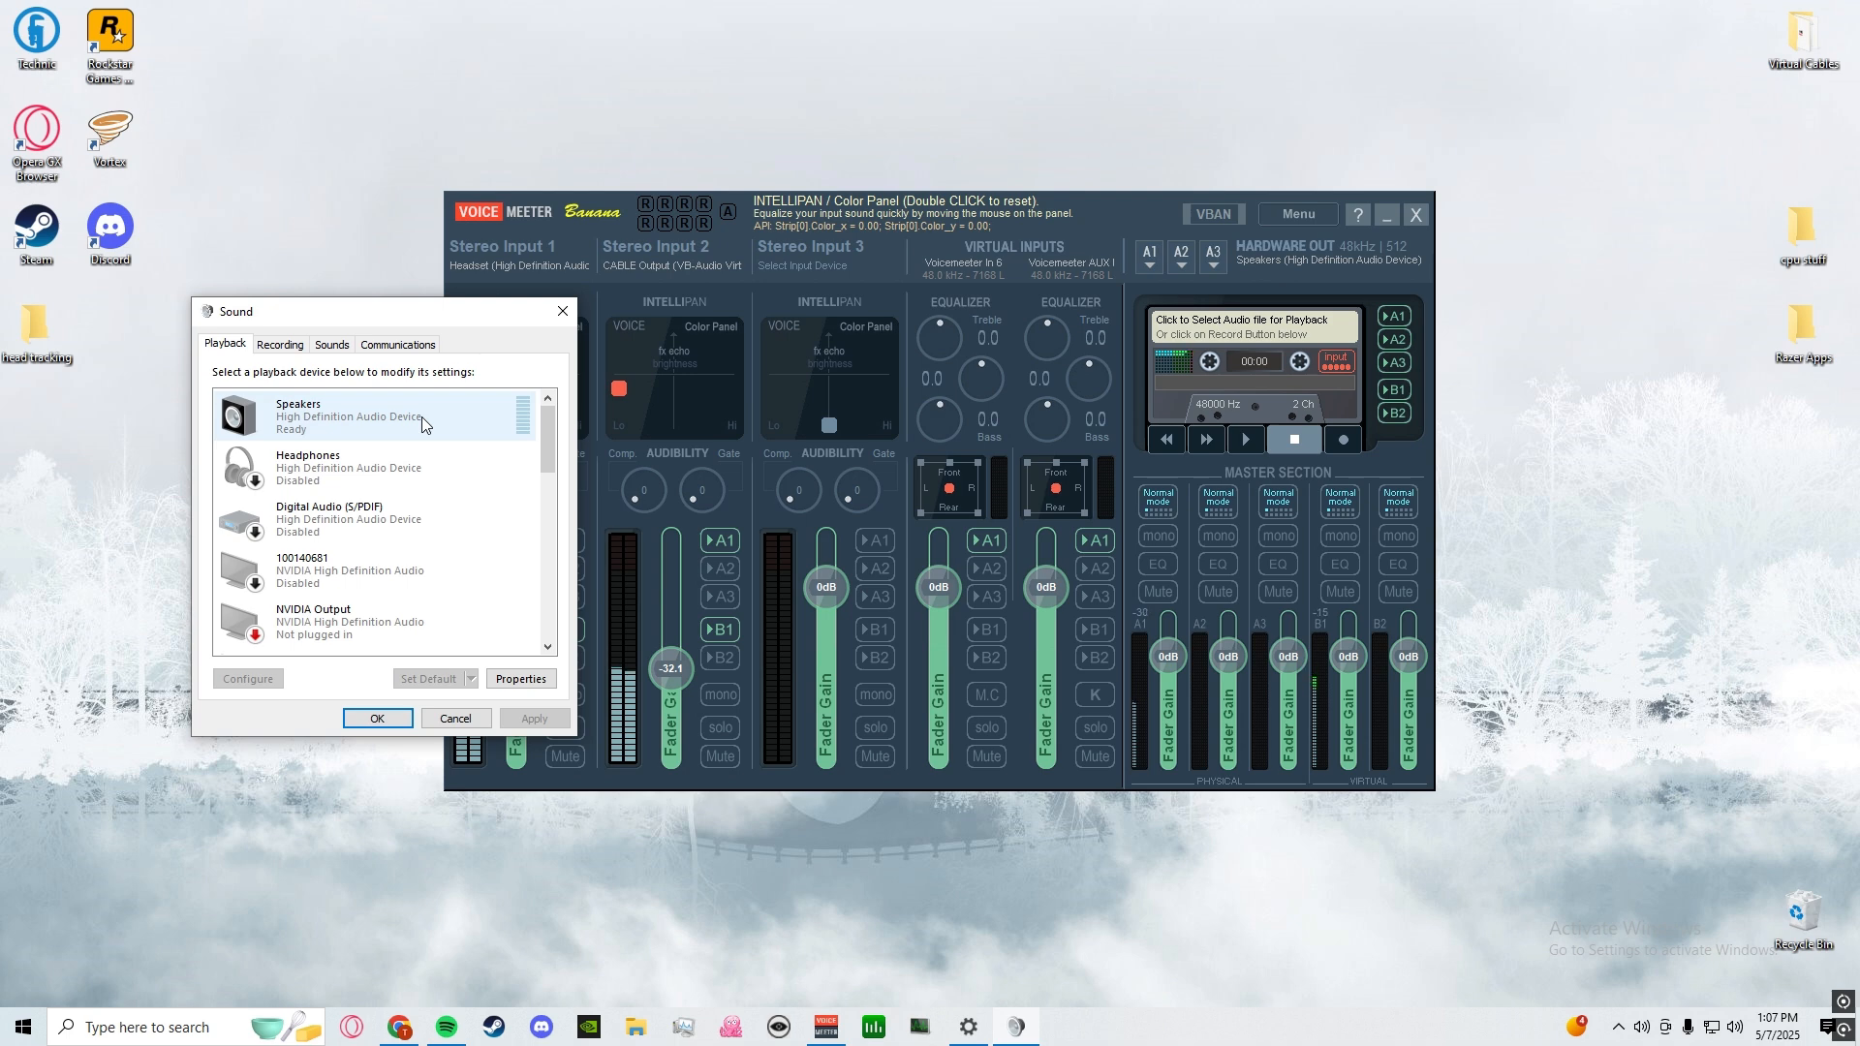
Step: Show Voicemeeter Out B1 in the recording device list and move the Sound window clear of the Stereo Input 1 controls
{"action": "left_click", "coordinate": [282, 347]}
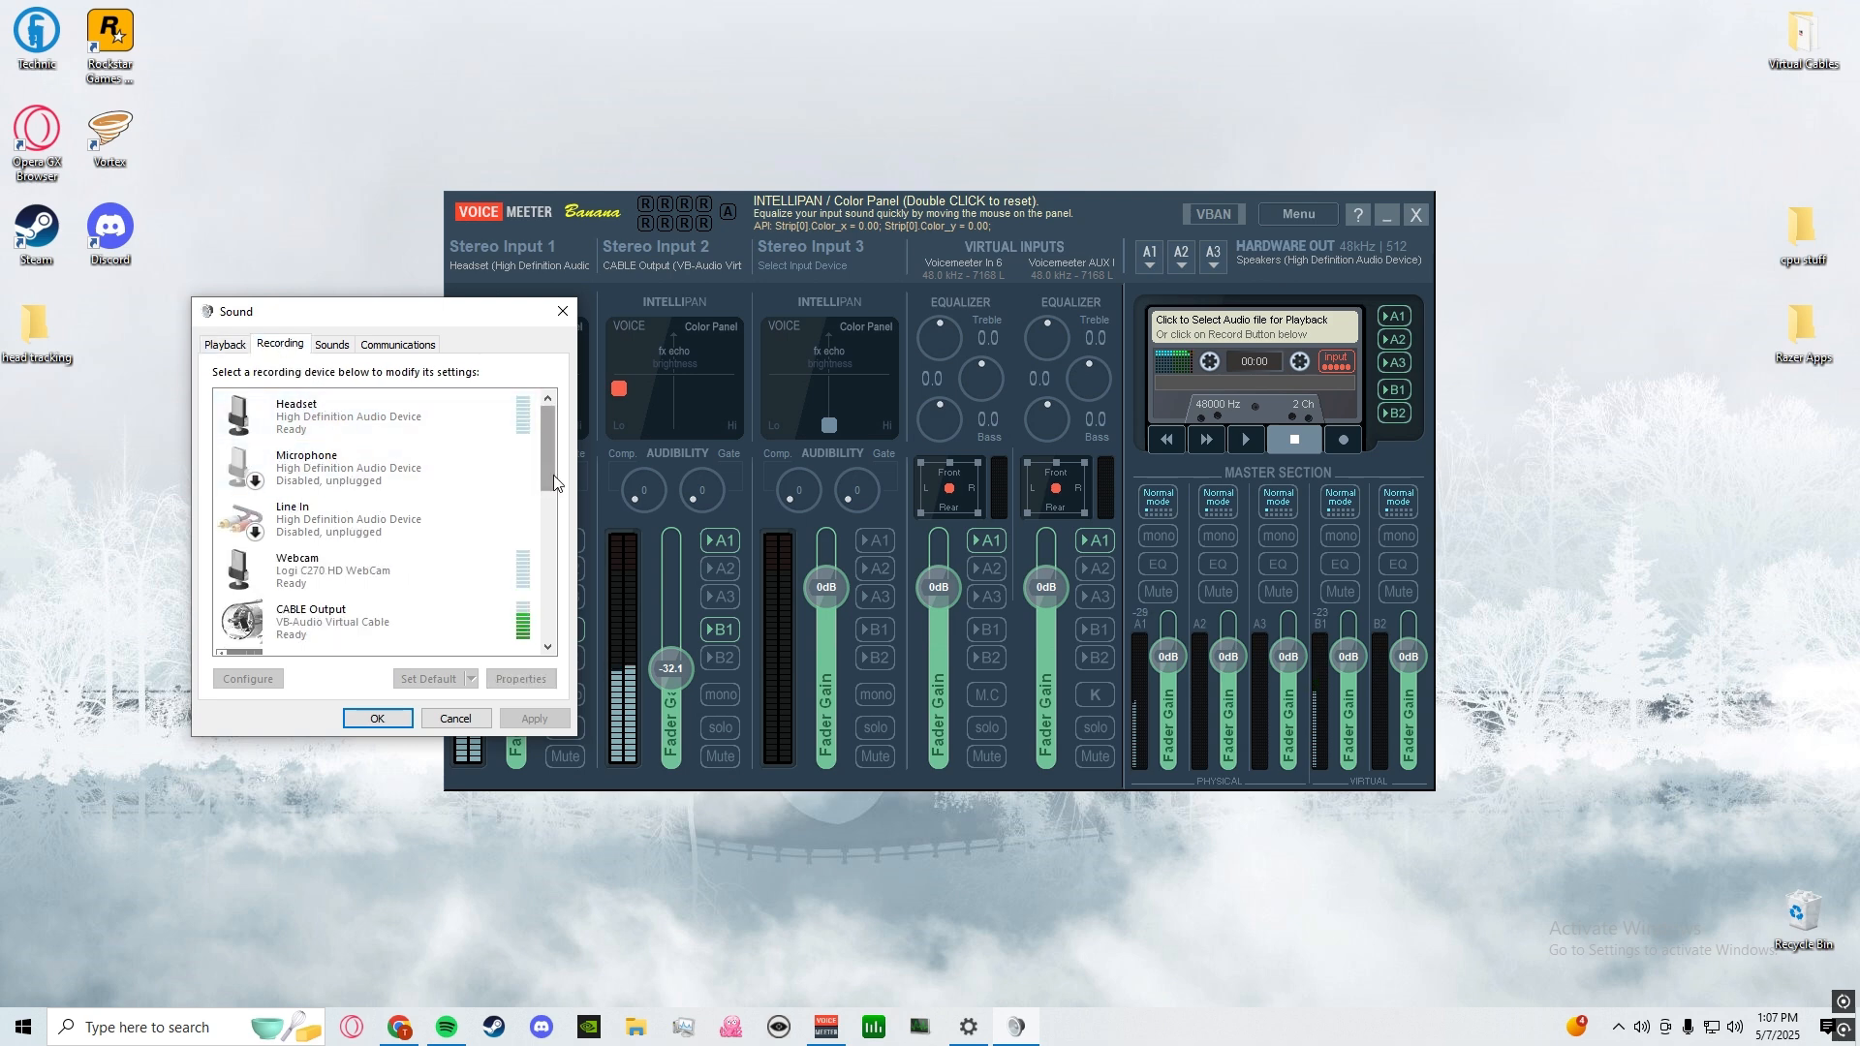
{"action": "scroll", "coordinate": [548, 487], "scroll_direction": "down", "scroll_amount": 1}
{"action": "left_click_drag", "start_coordinate": [548, 487], "coordinate": [529, 625]}
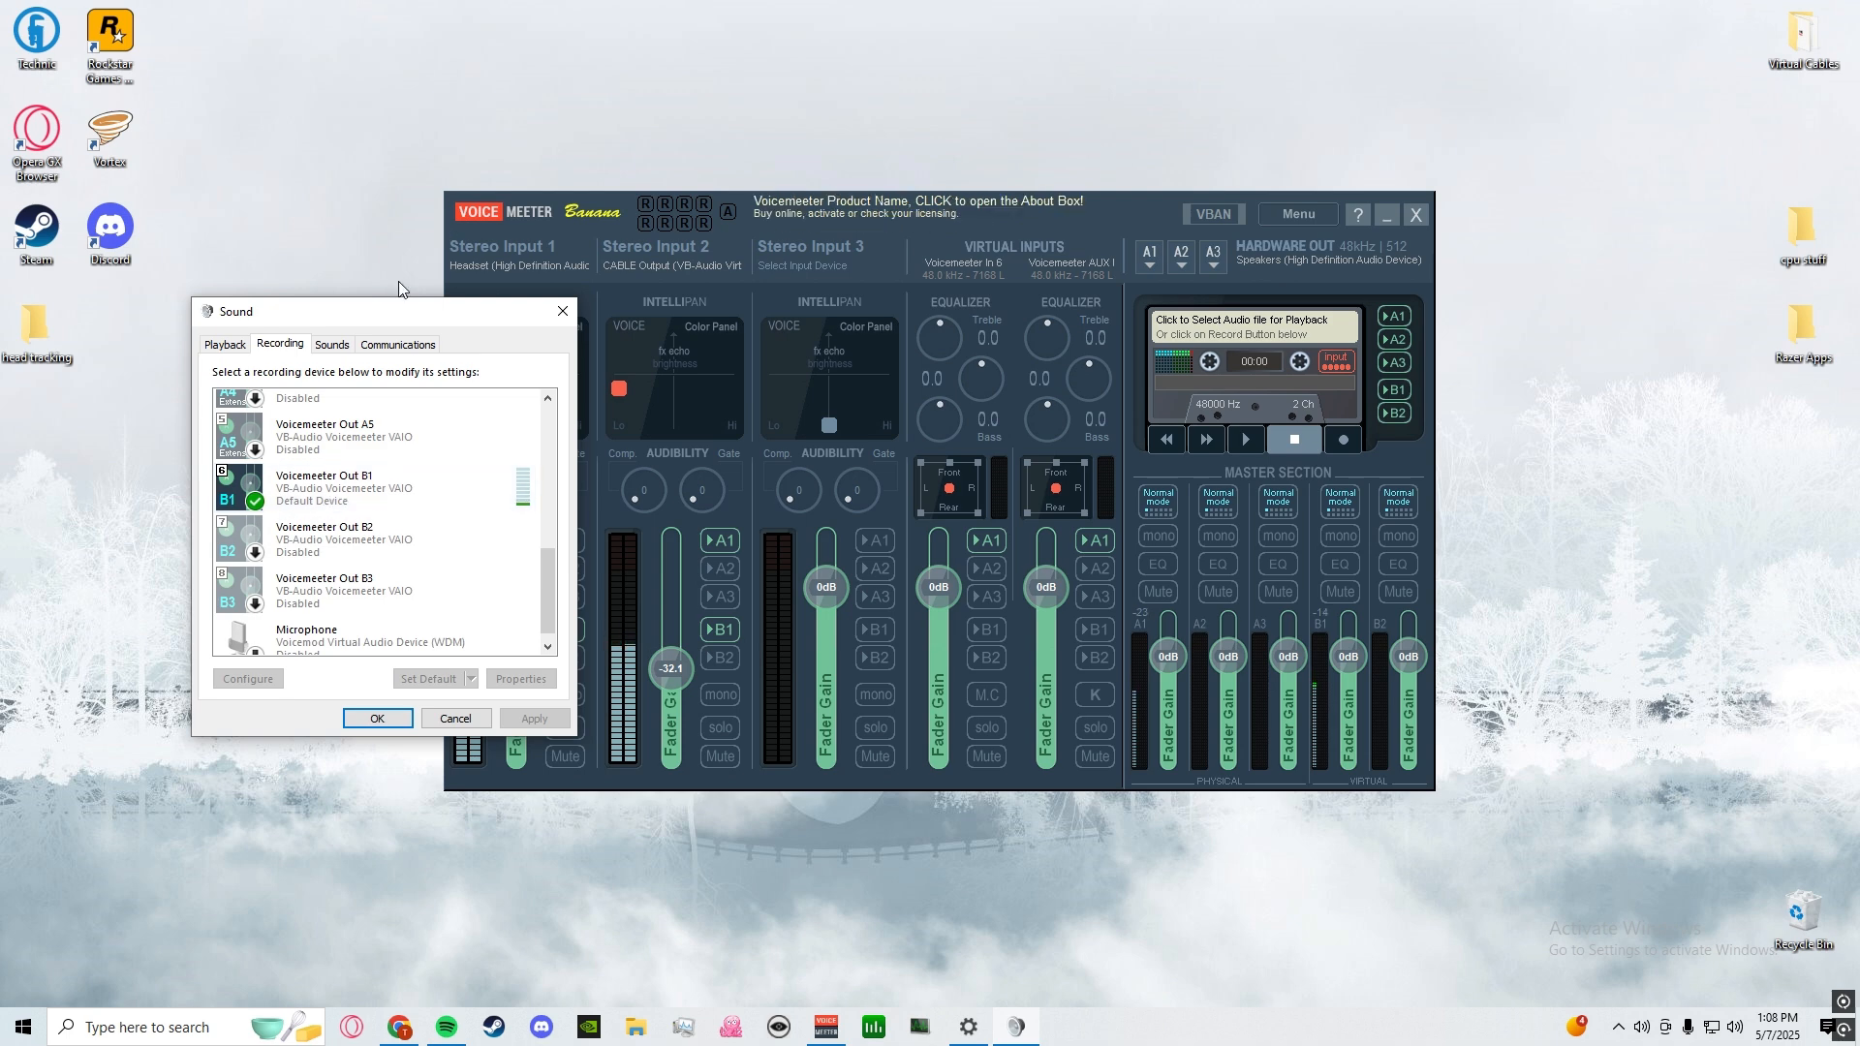
{"action": "left_click_drag", "start_coordinate": [378, 312], "coordinate": [295, 327]}
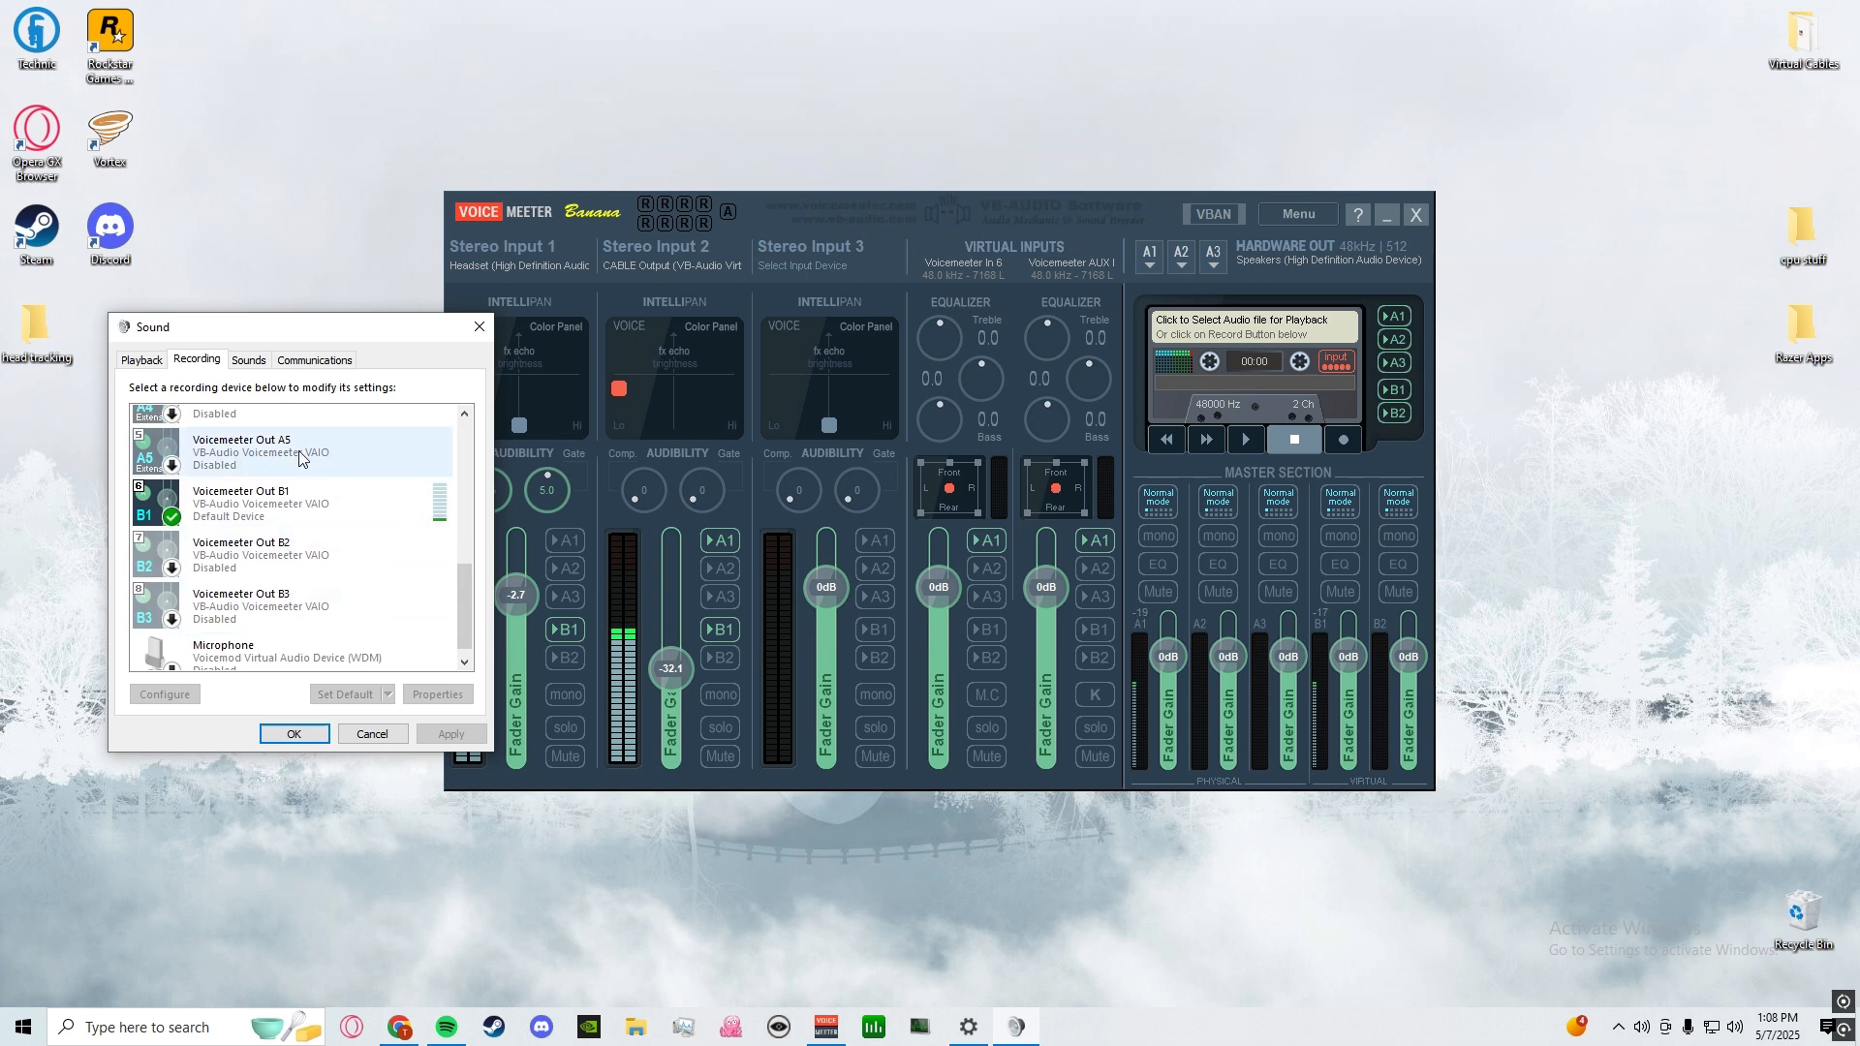
{"action": "left_click_drag", "start_coordinate": [336, 341], "coordinate": [307, 354]}
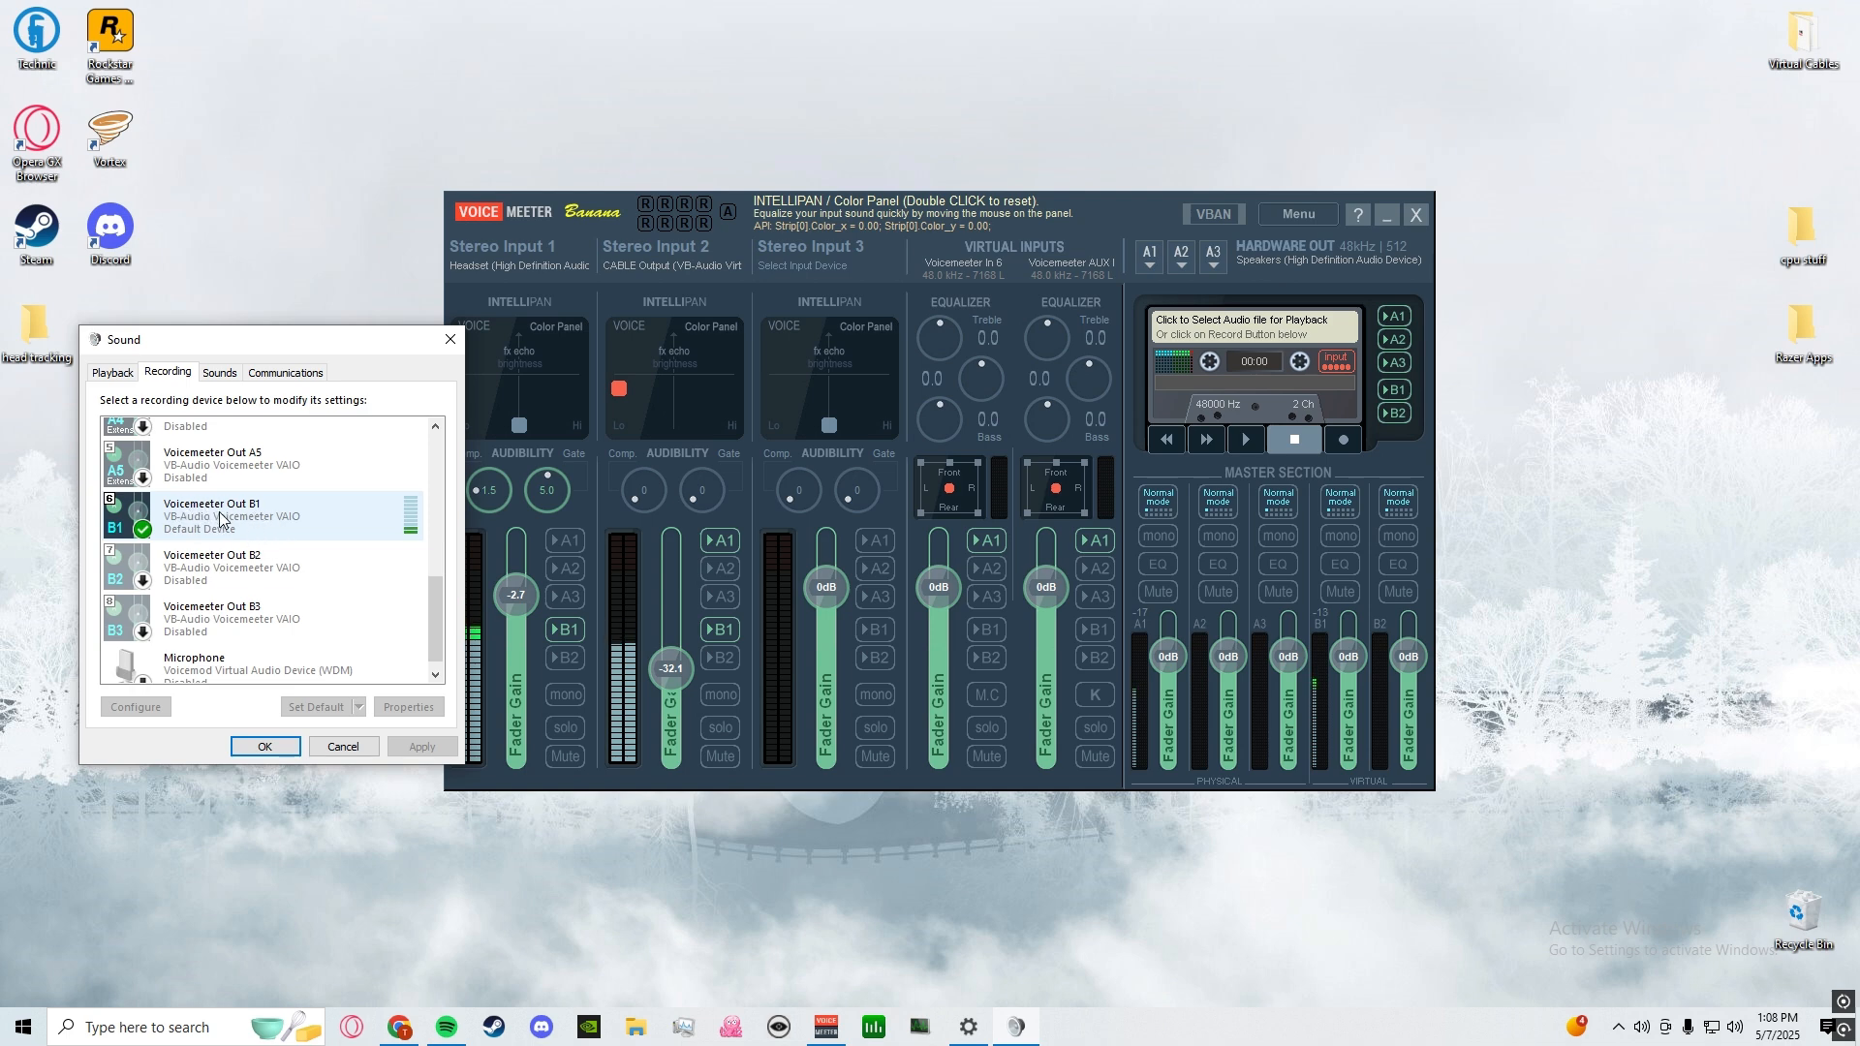
Step: Check the Headset, CABLE Output and Voicemeeter Out B1 recording devices against the mixer, and close the Sound window
{"action": "scroll", "coordinate": [271, 552], "scroll_direction": "down", "scroll_amount": 1}
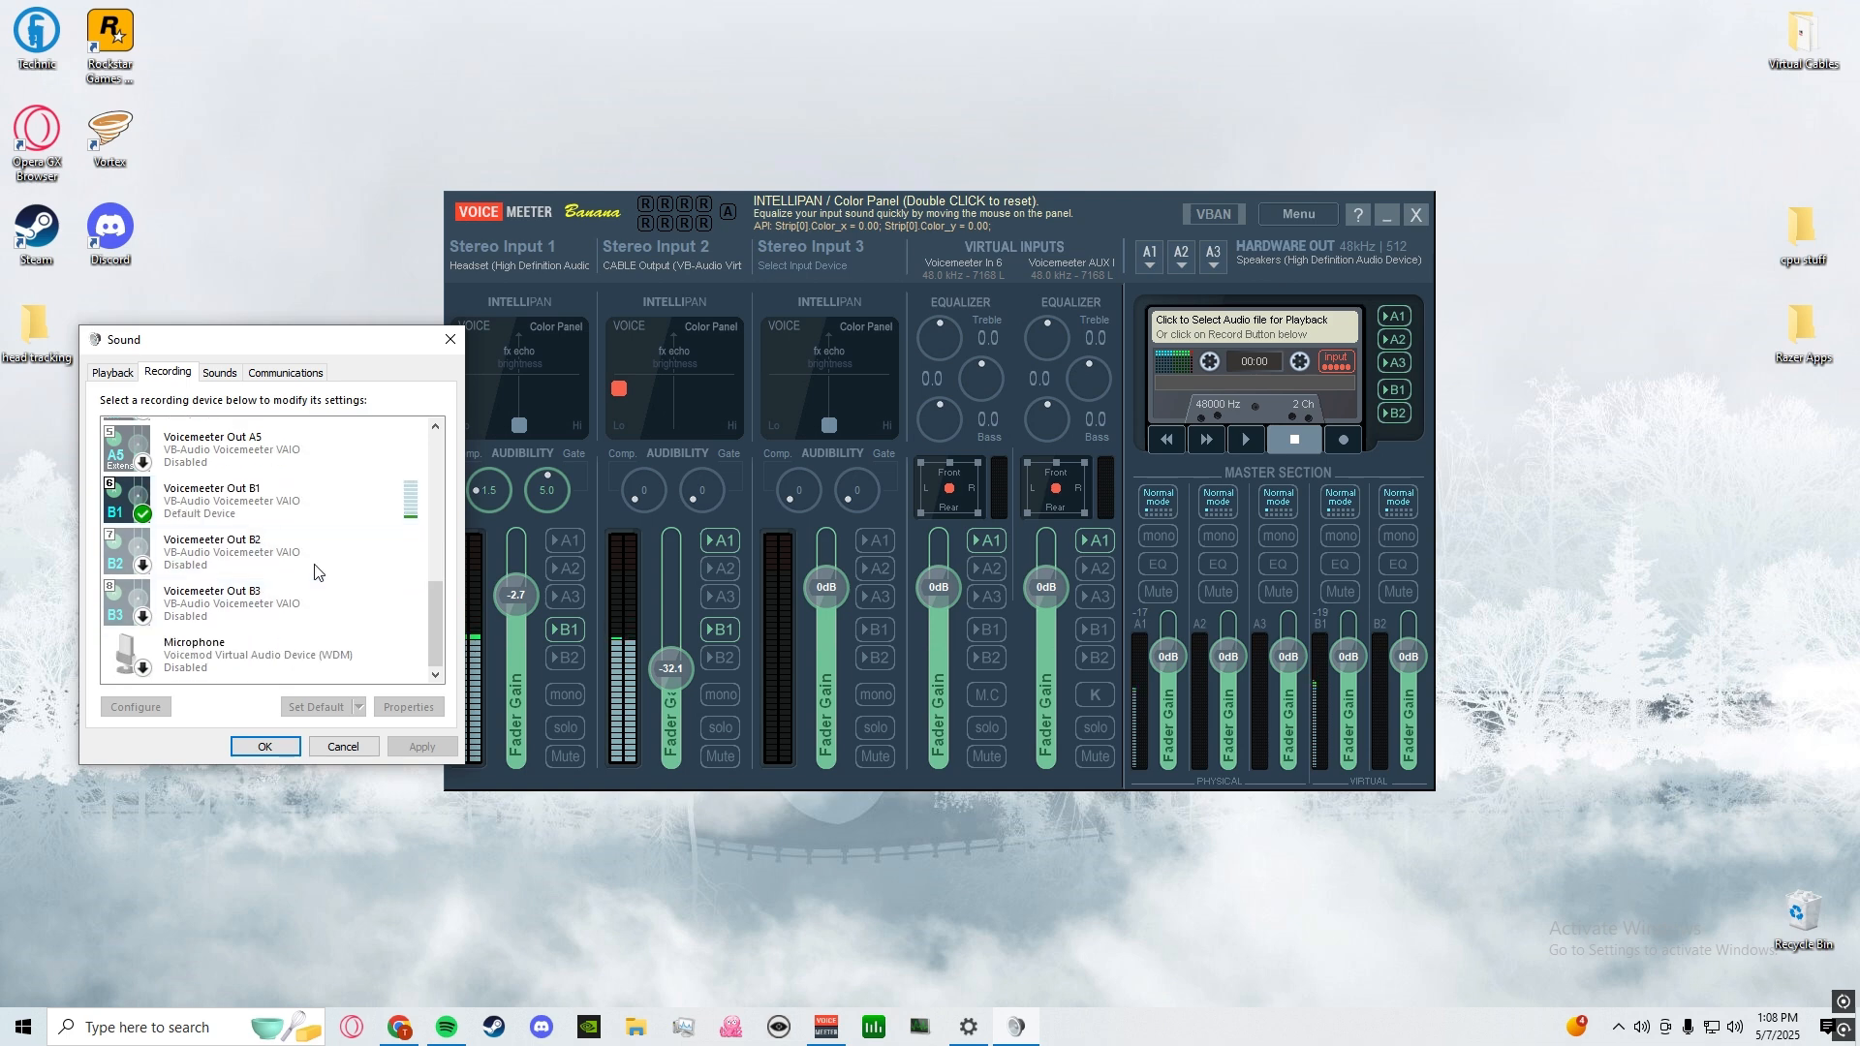
{"action": "scroll", "coordinate": [269, 561], "scroll_direction": "up", "scroll_amount": 1}
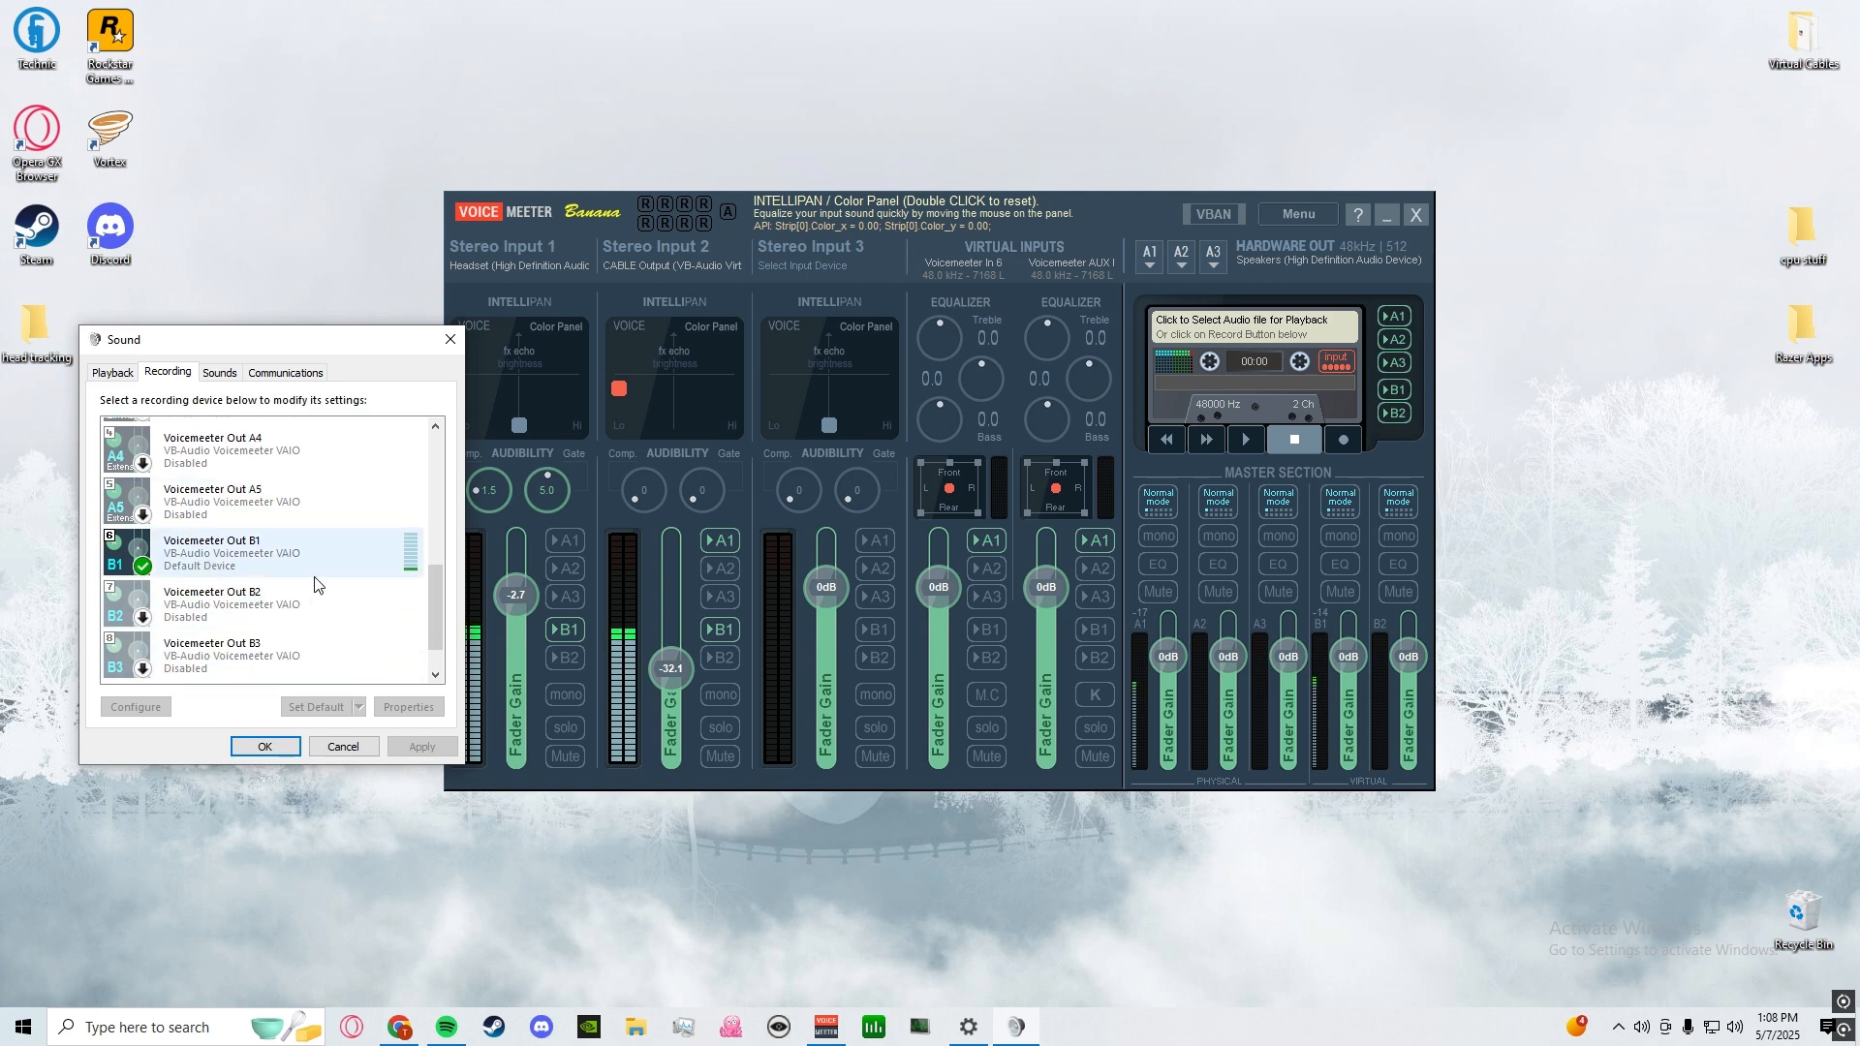
{"action": "scroll", "coordinate": [261, 557], "scroll_direction": "up", "scroll_amount": 2}
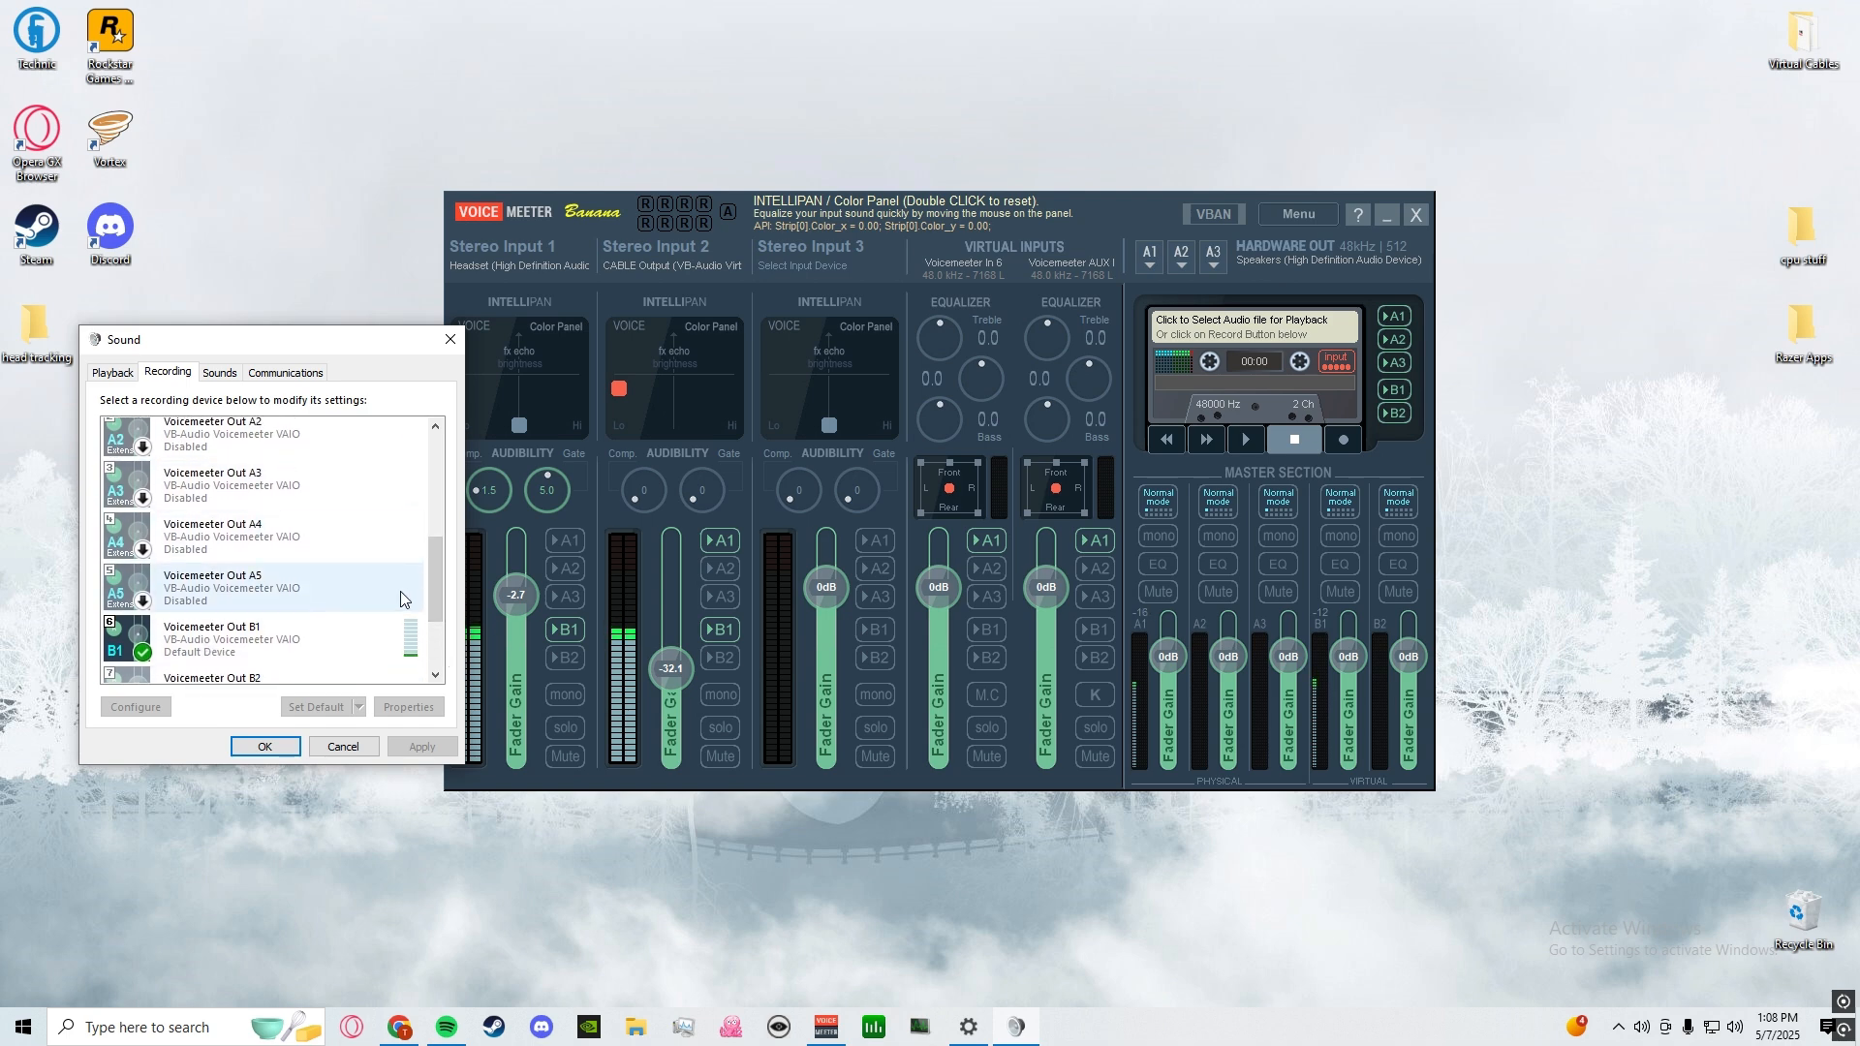
{"action": "left_click_drag", "start_coordinate": [434, 573], "coordinate": [436, 466]}
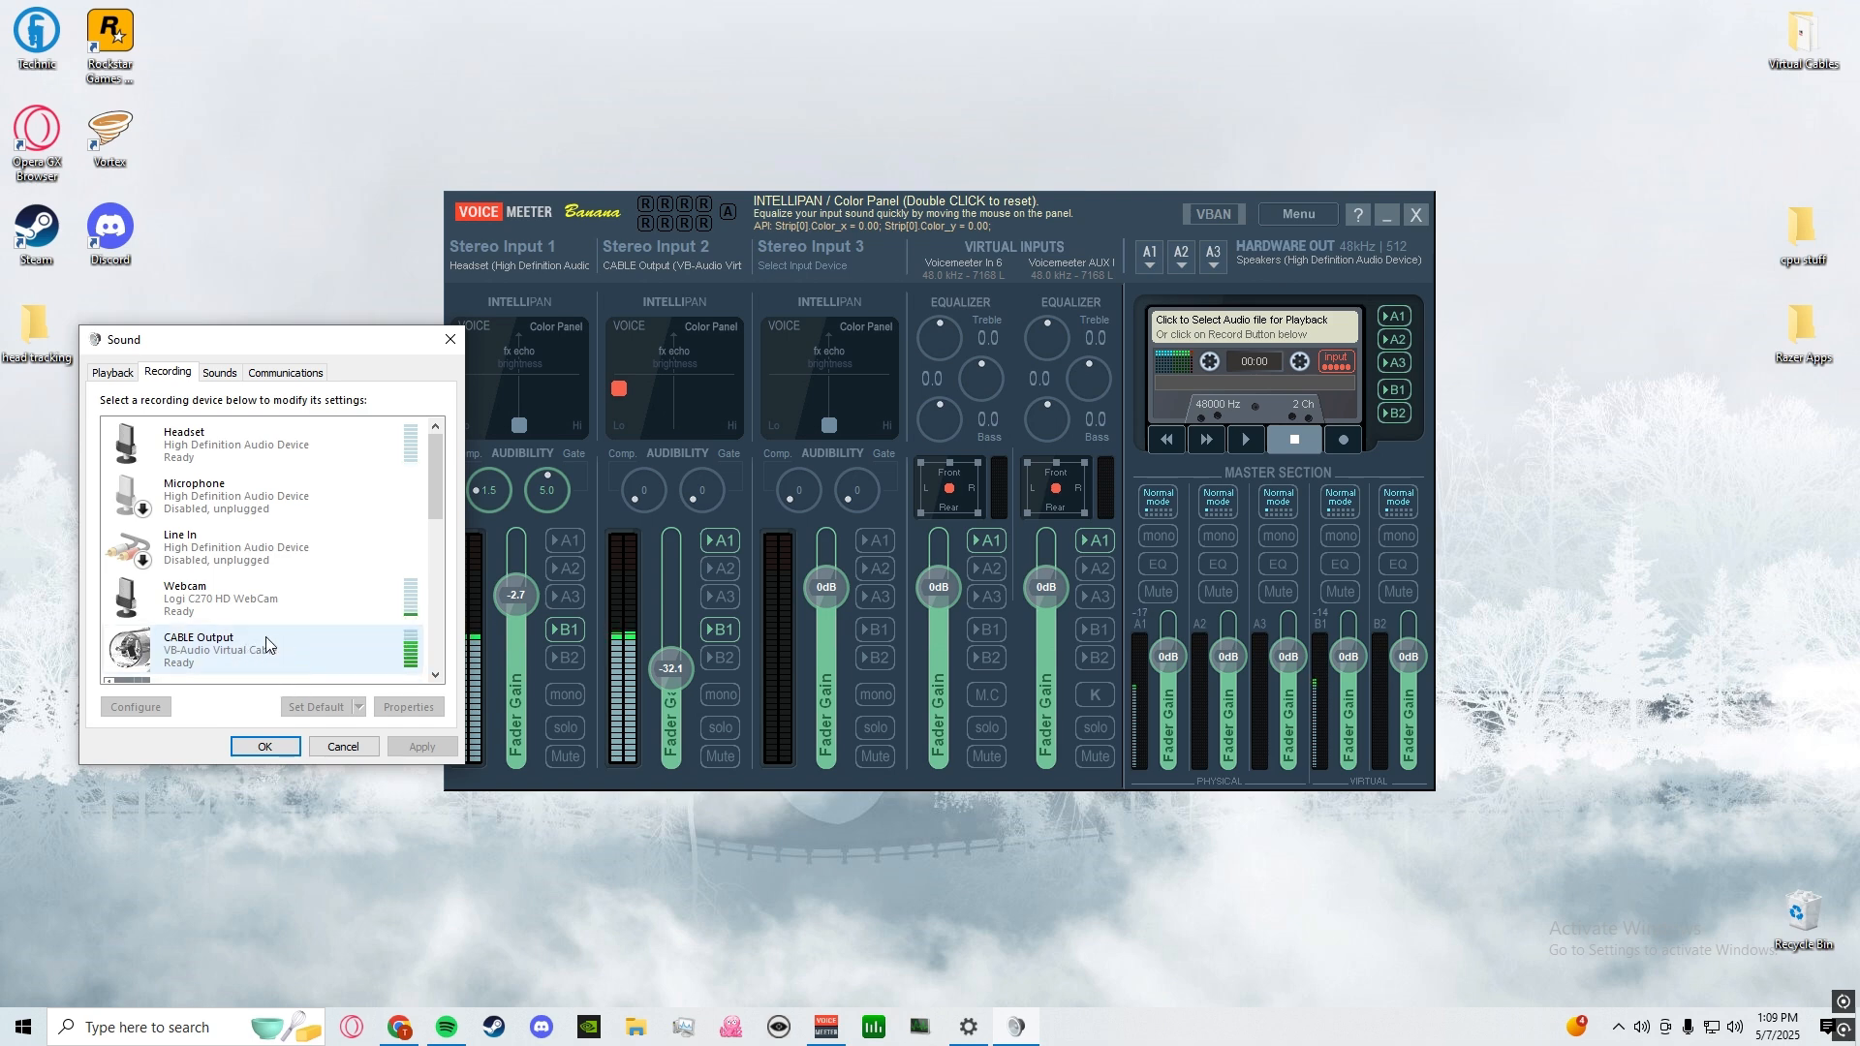
{"action": "scroll", "coordinate": [433, 517], "scroll_direction": "down", "scroll_amount": 10}
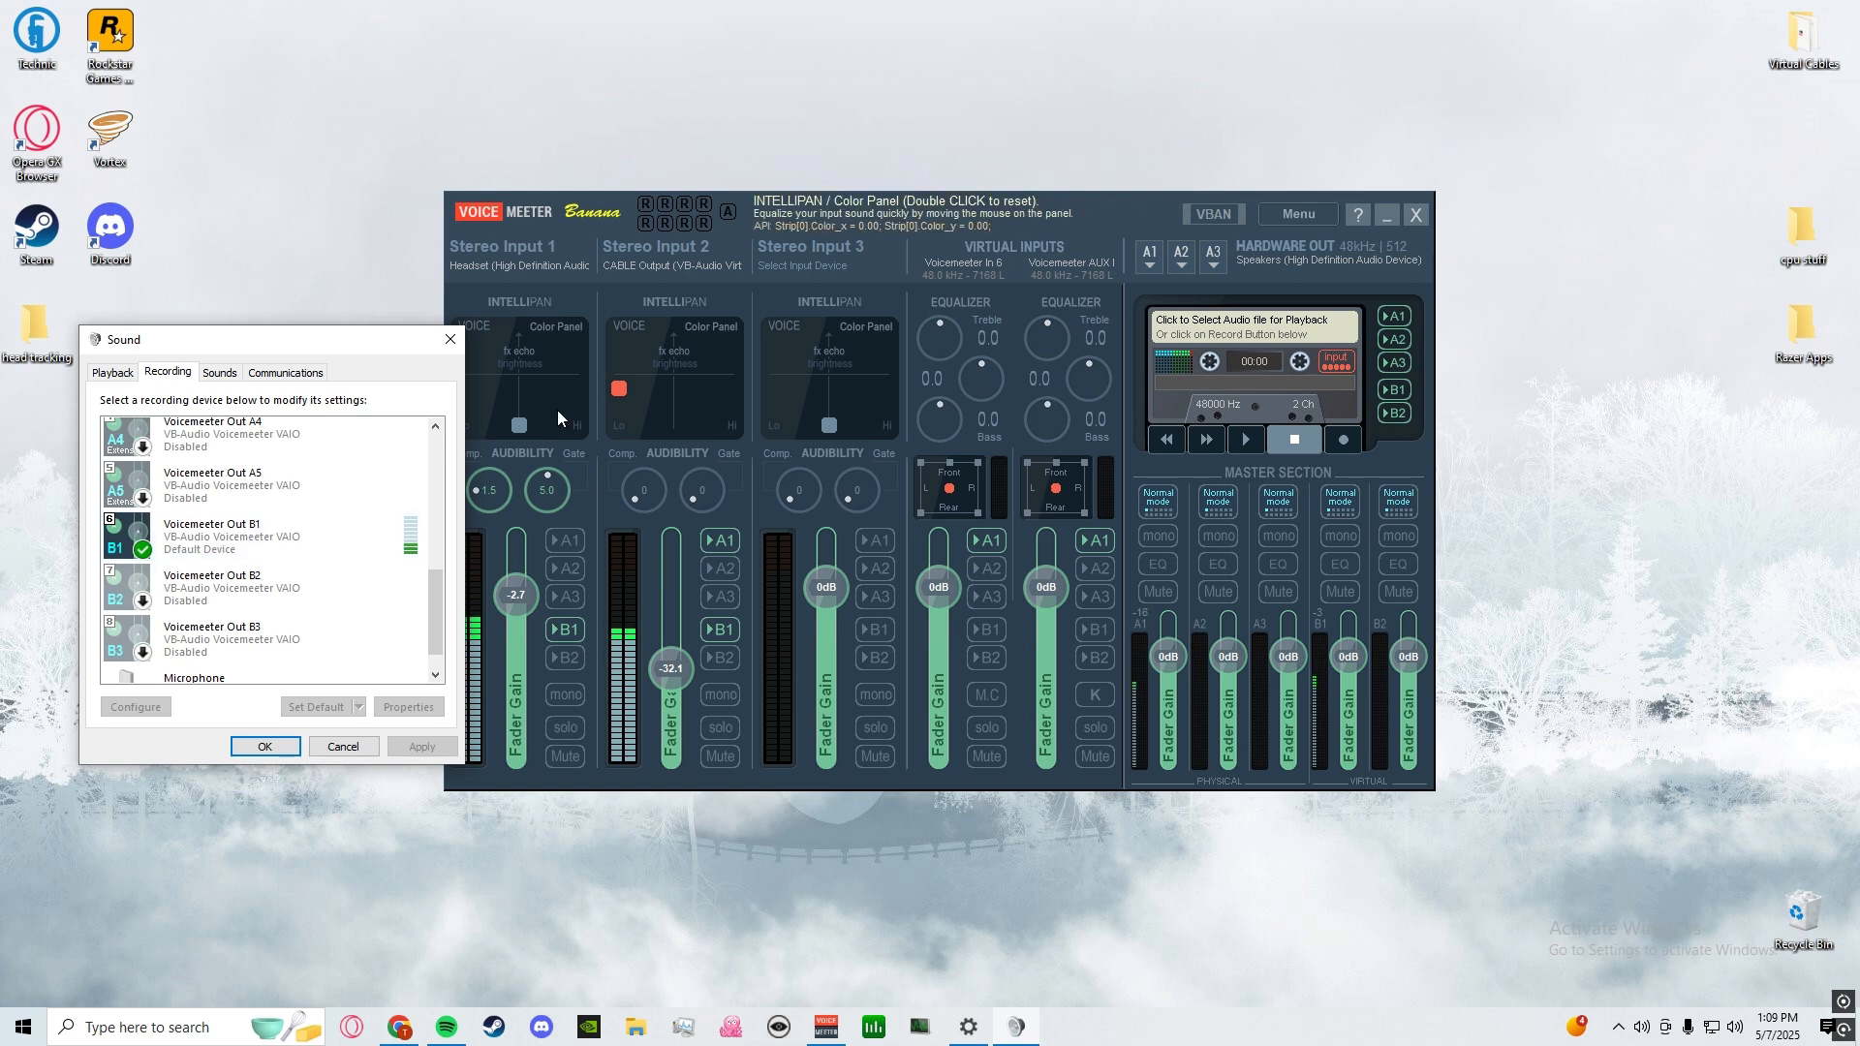
{"action": "left_click", "coordinate": [451, 340]}
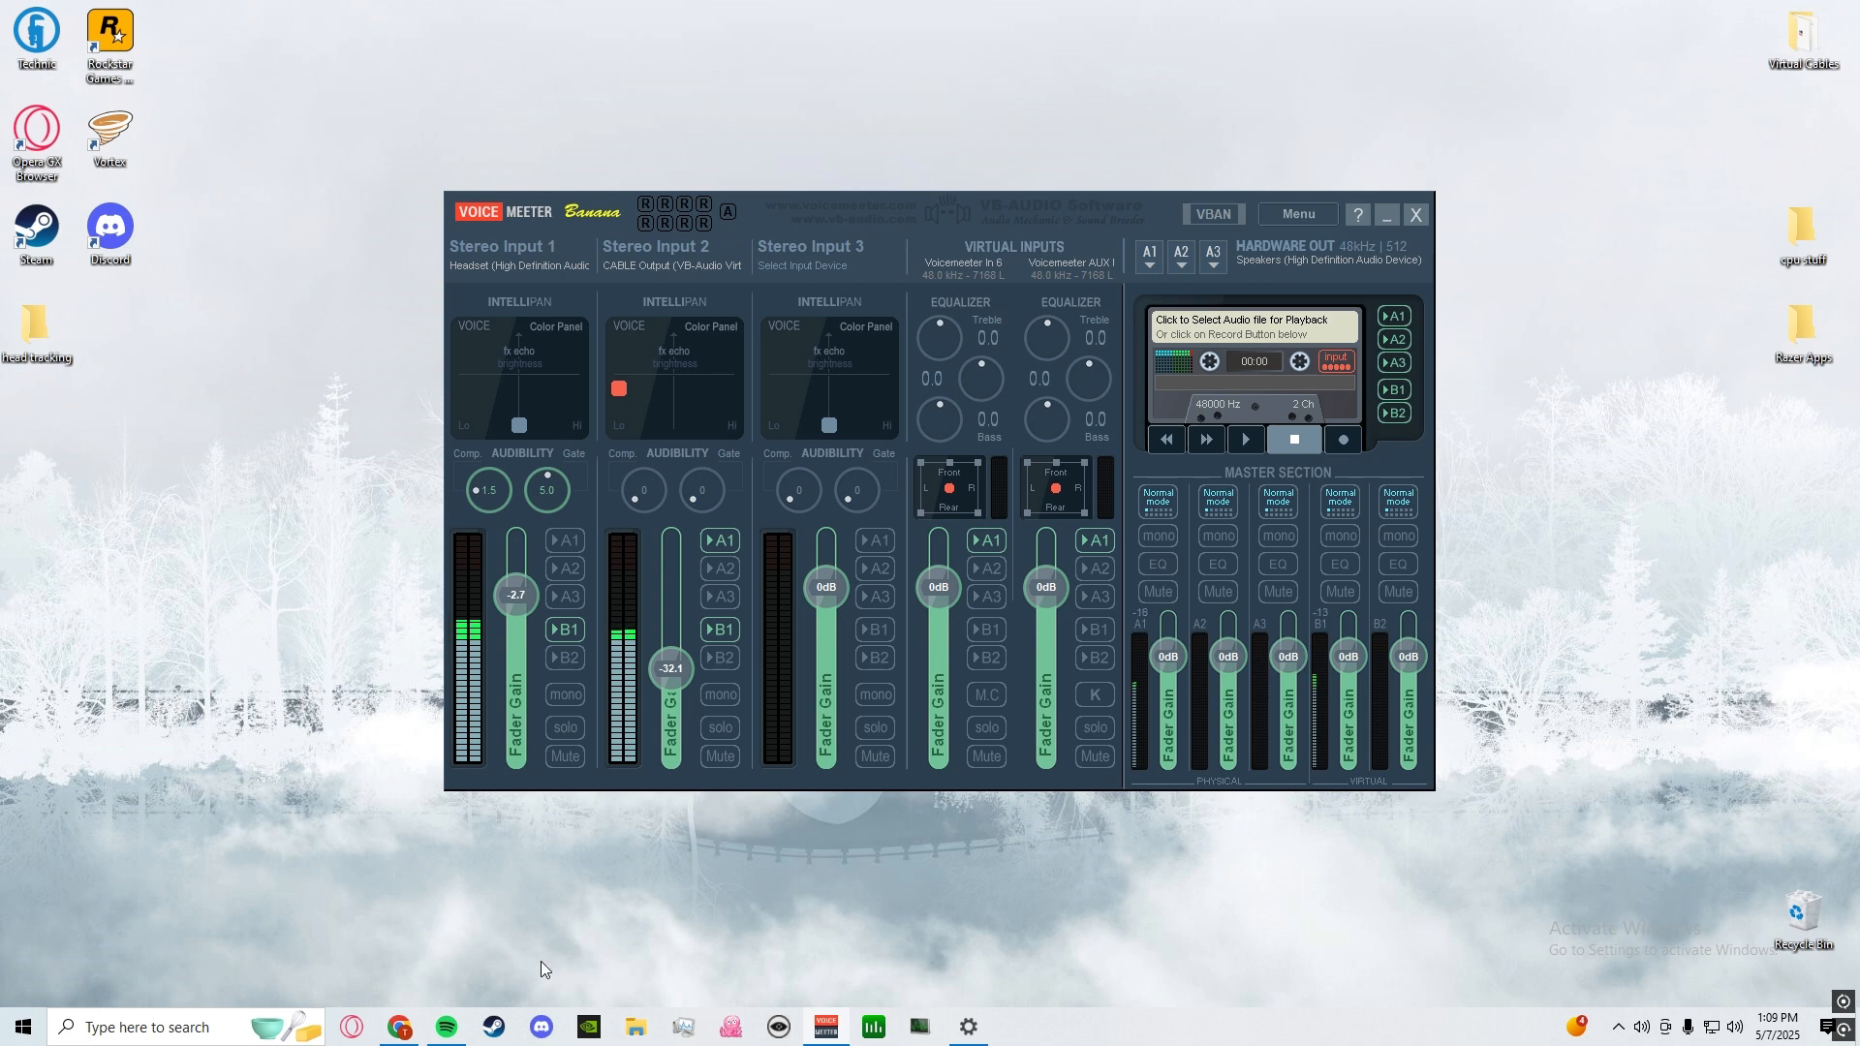
Step: Switch to Steam, view the AirMech and 7 Days to Die library pages, and briefly bring up the Voicemeeter mixer
{"action": "left_click", "coordinate": [494, 1027]}
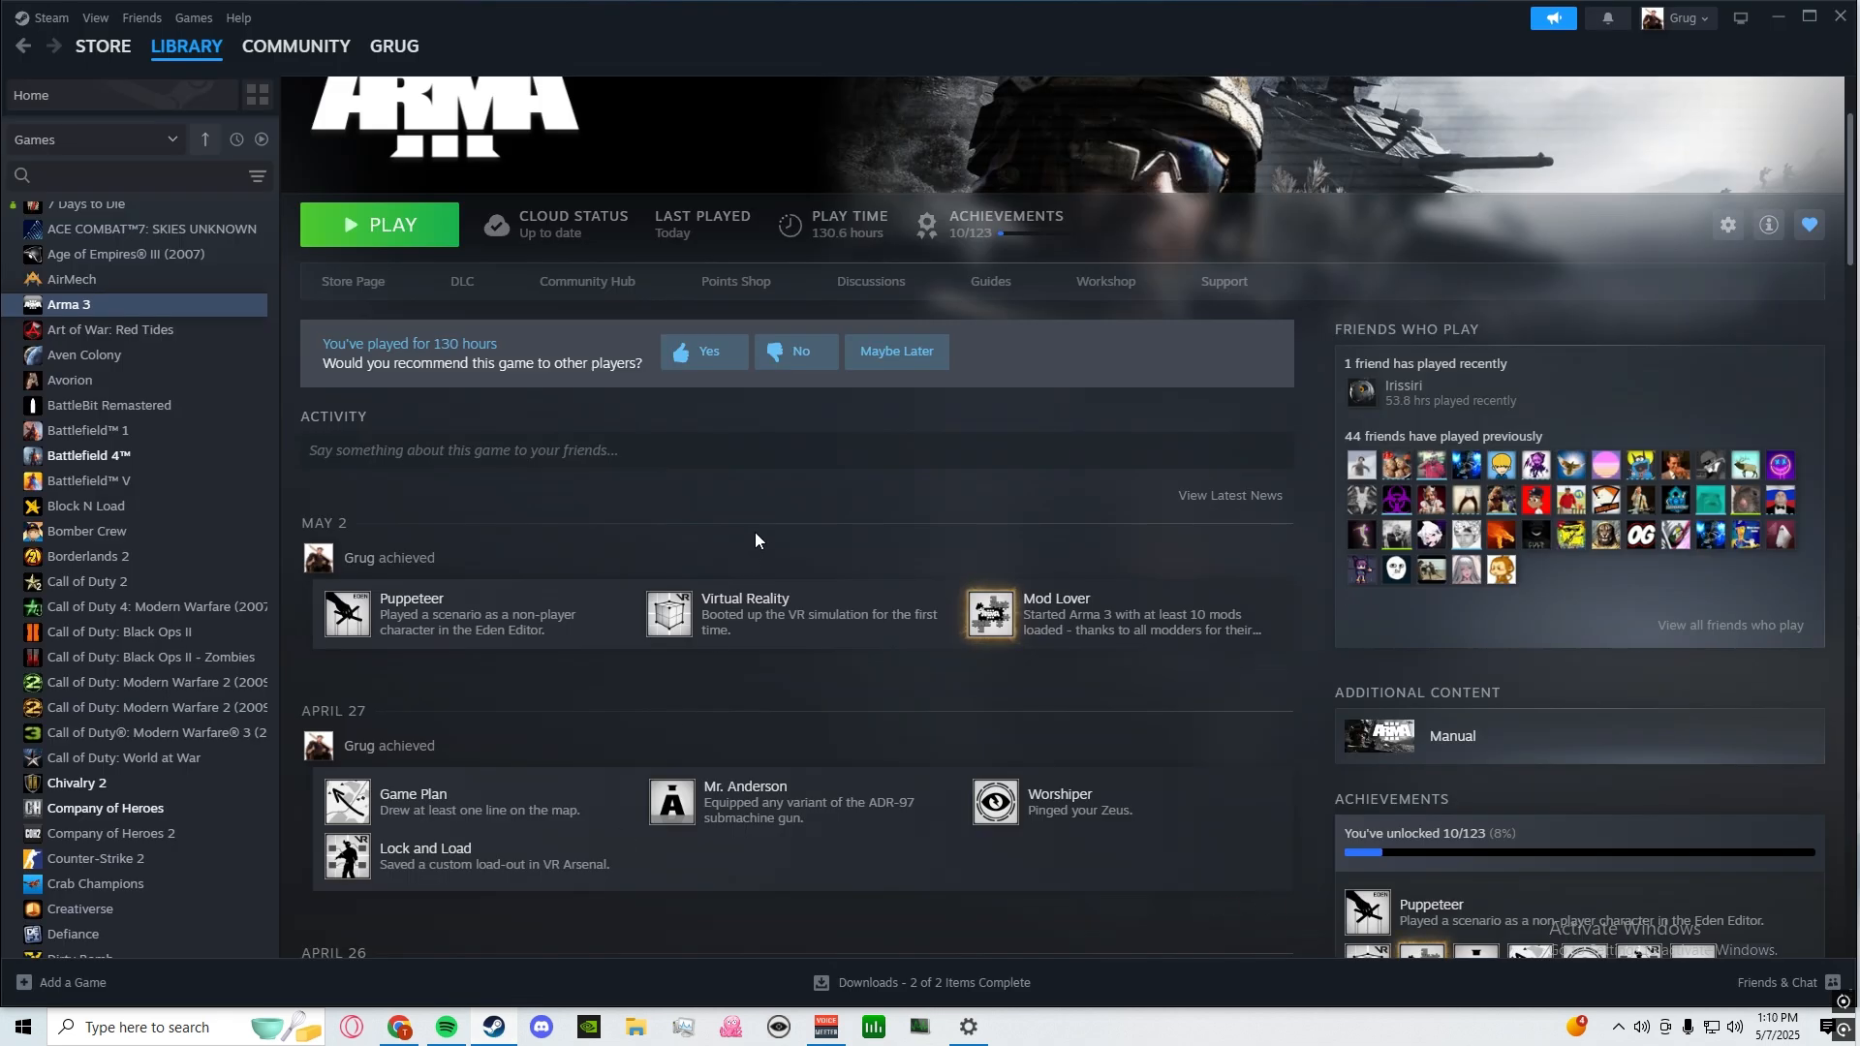
{"action": "left_click", "coordinate": [155, 405]}
{"action": "left_click", "coordinate": [58, 280]}
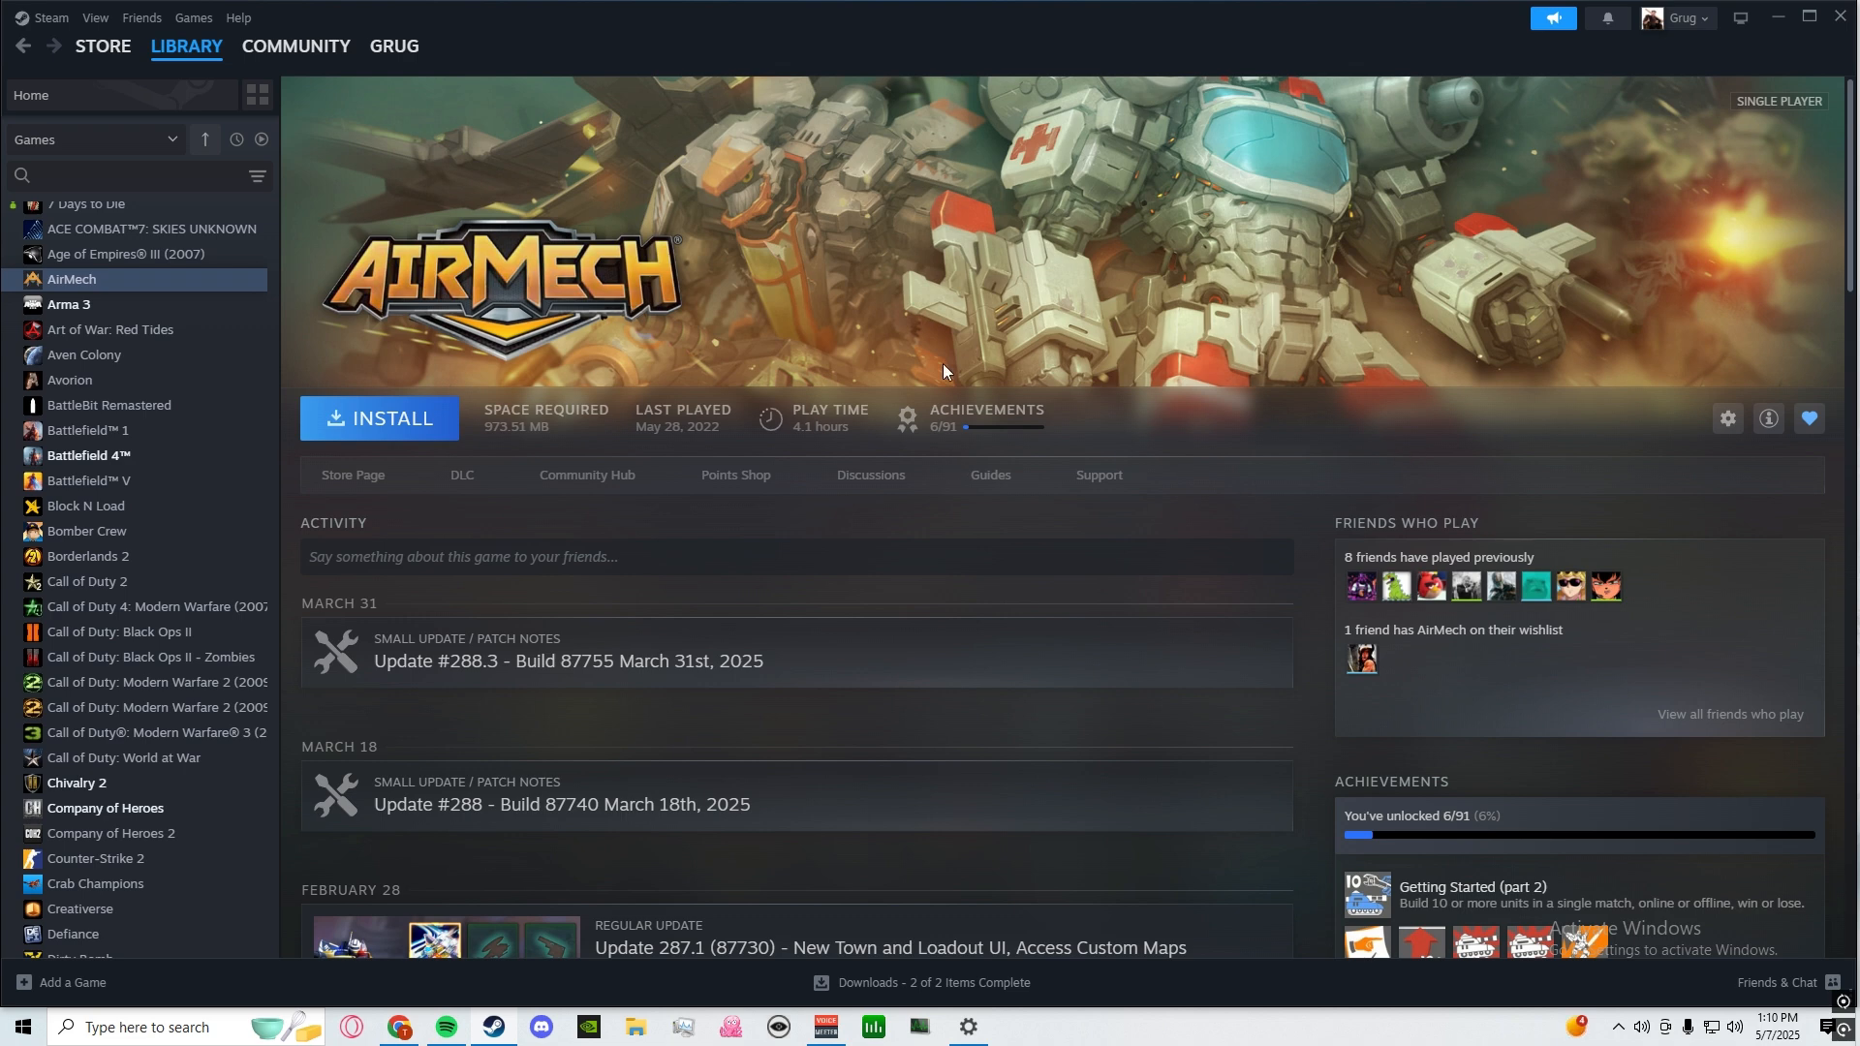
{"action": "scroll", "coordinate": [187, 242], "scroll_direction": "up", "scroll_amount": 1}
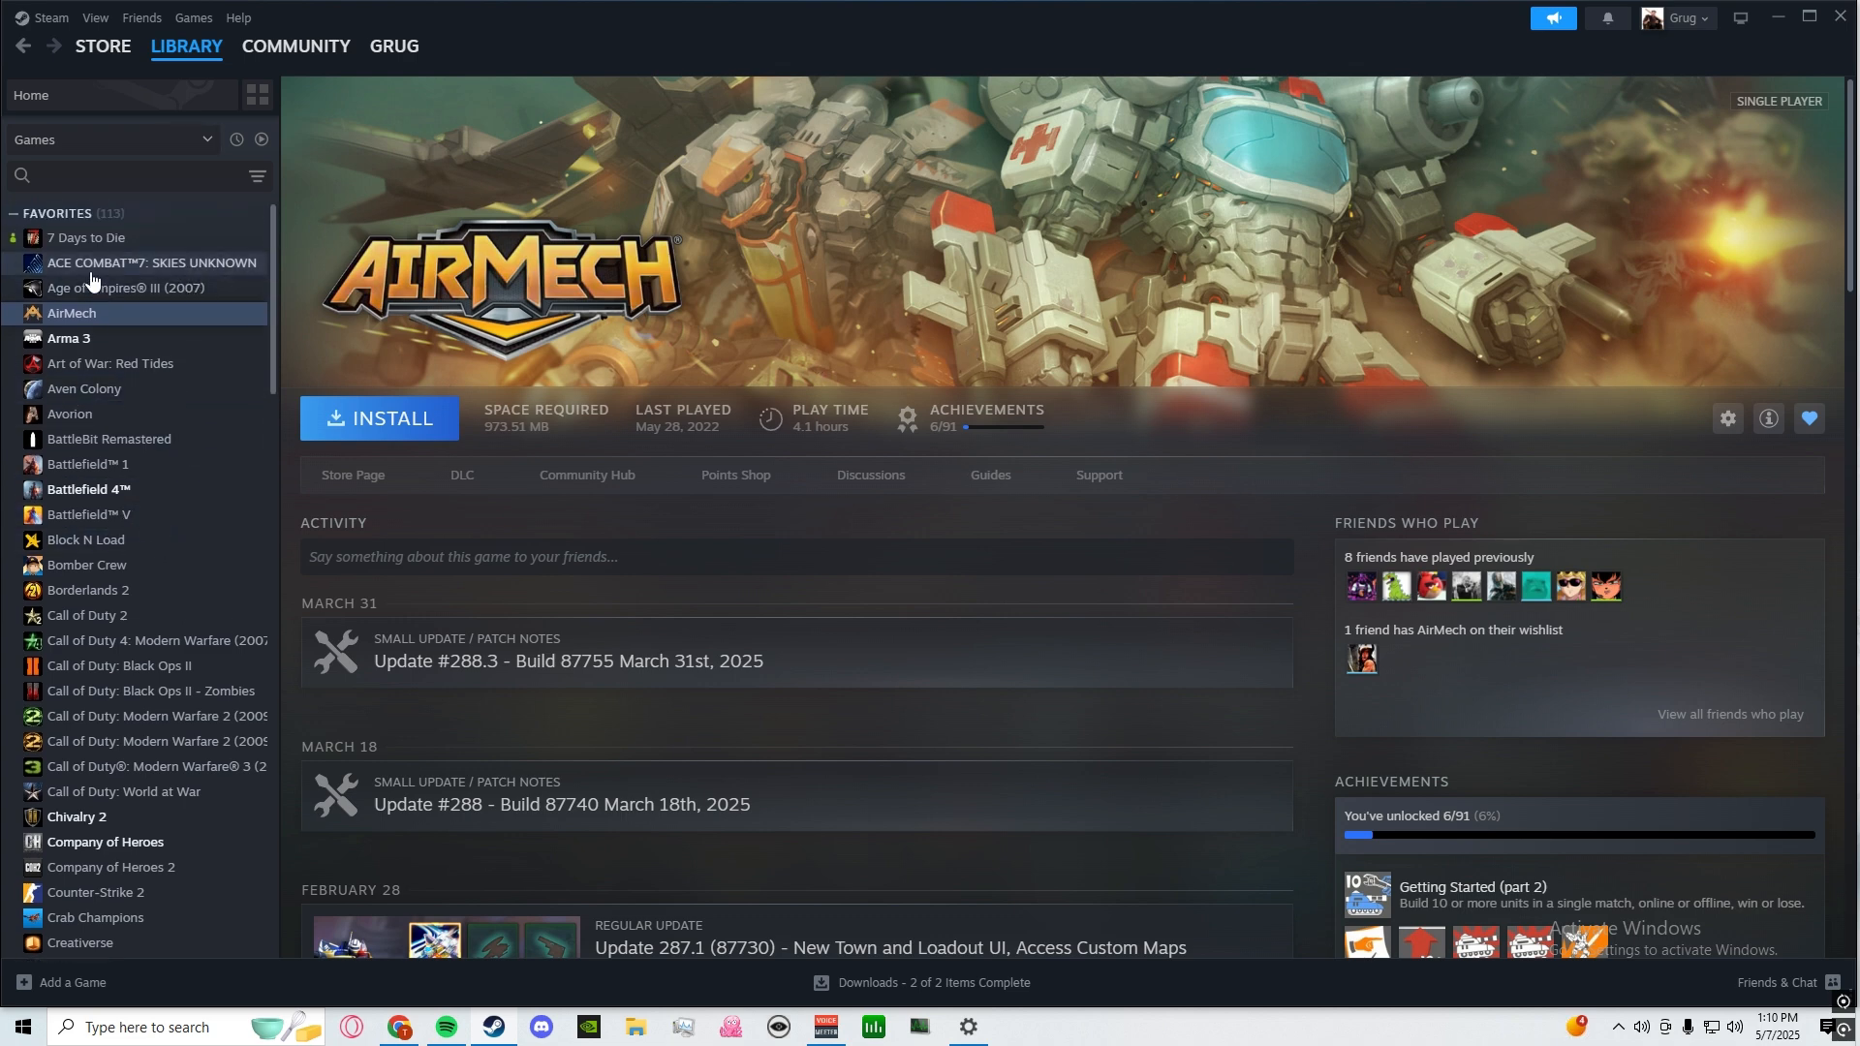
{"action": "left_click", "coordinate": [122, 242]}
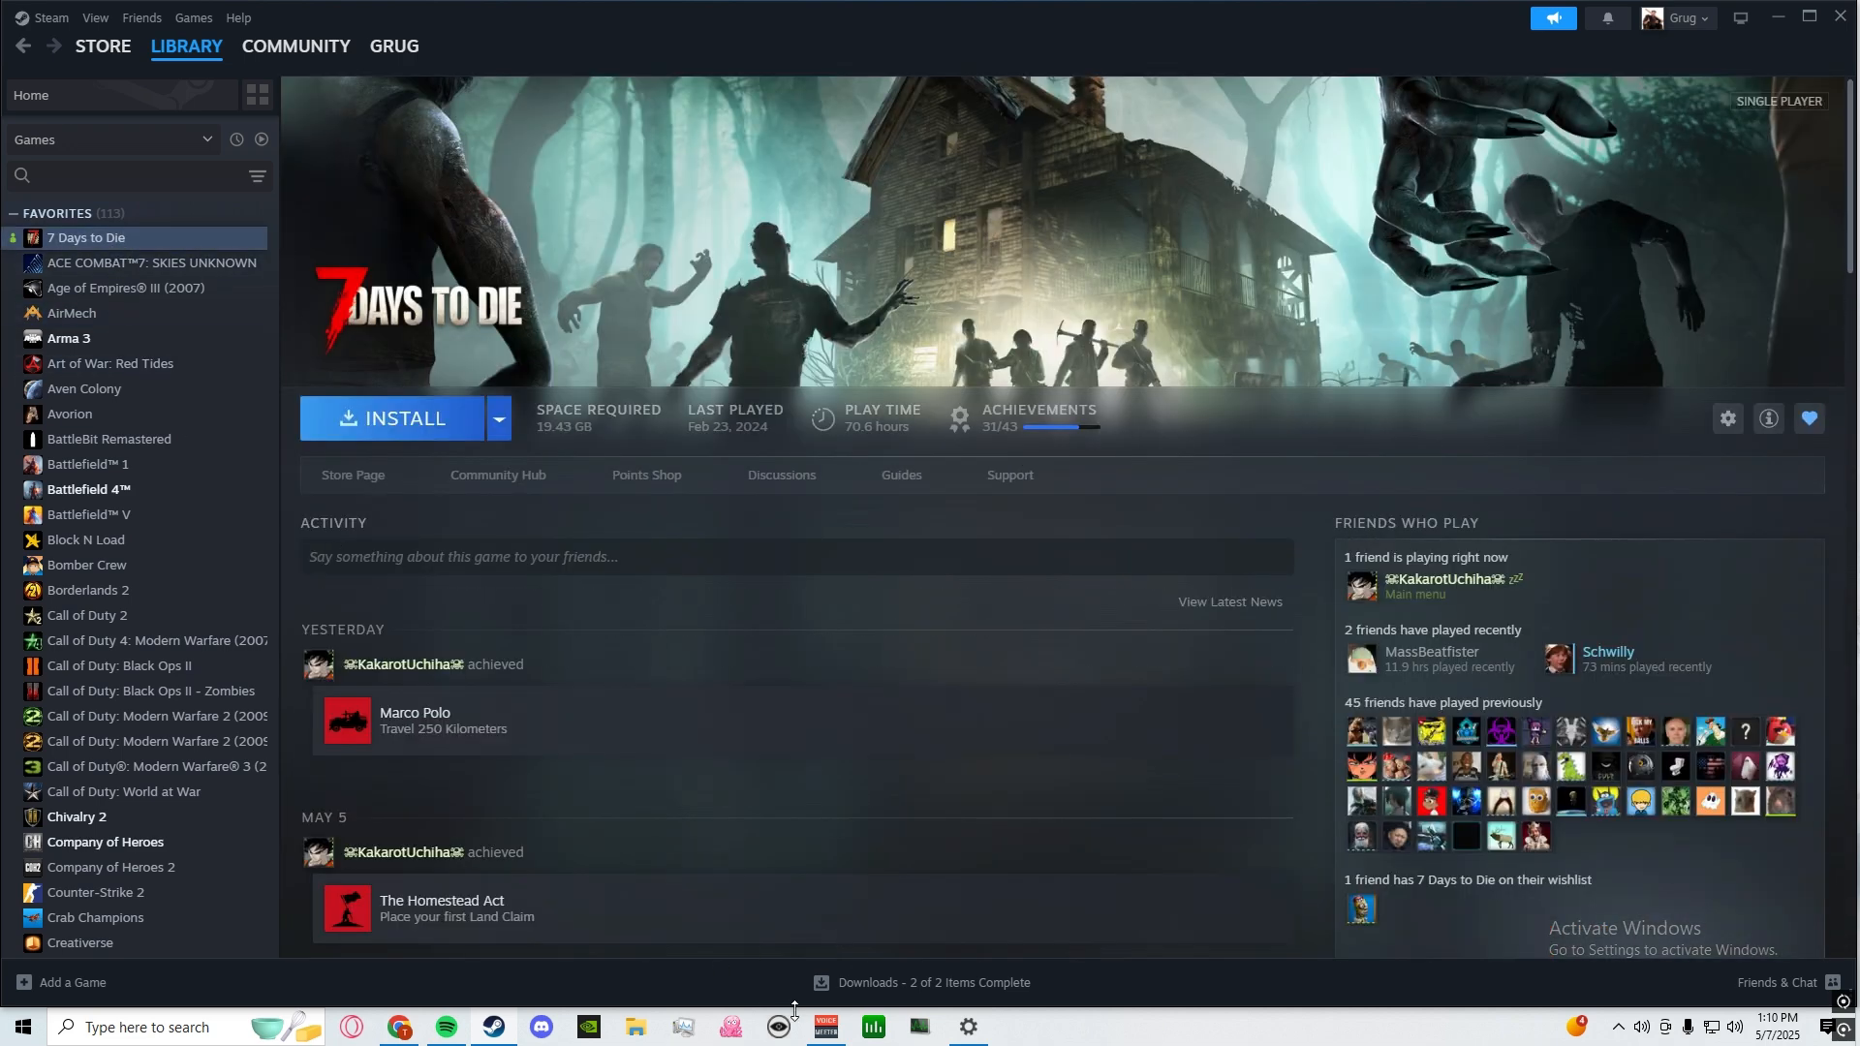
{"action": "left_click", "coordinate": [826, 1027]}
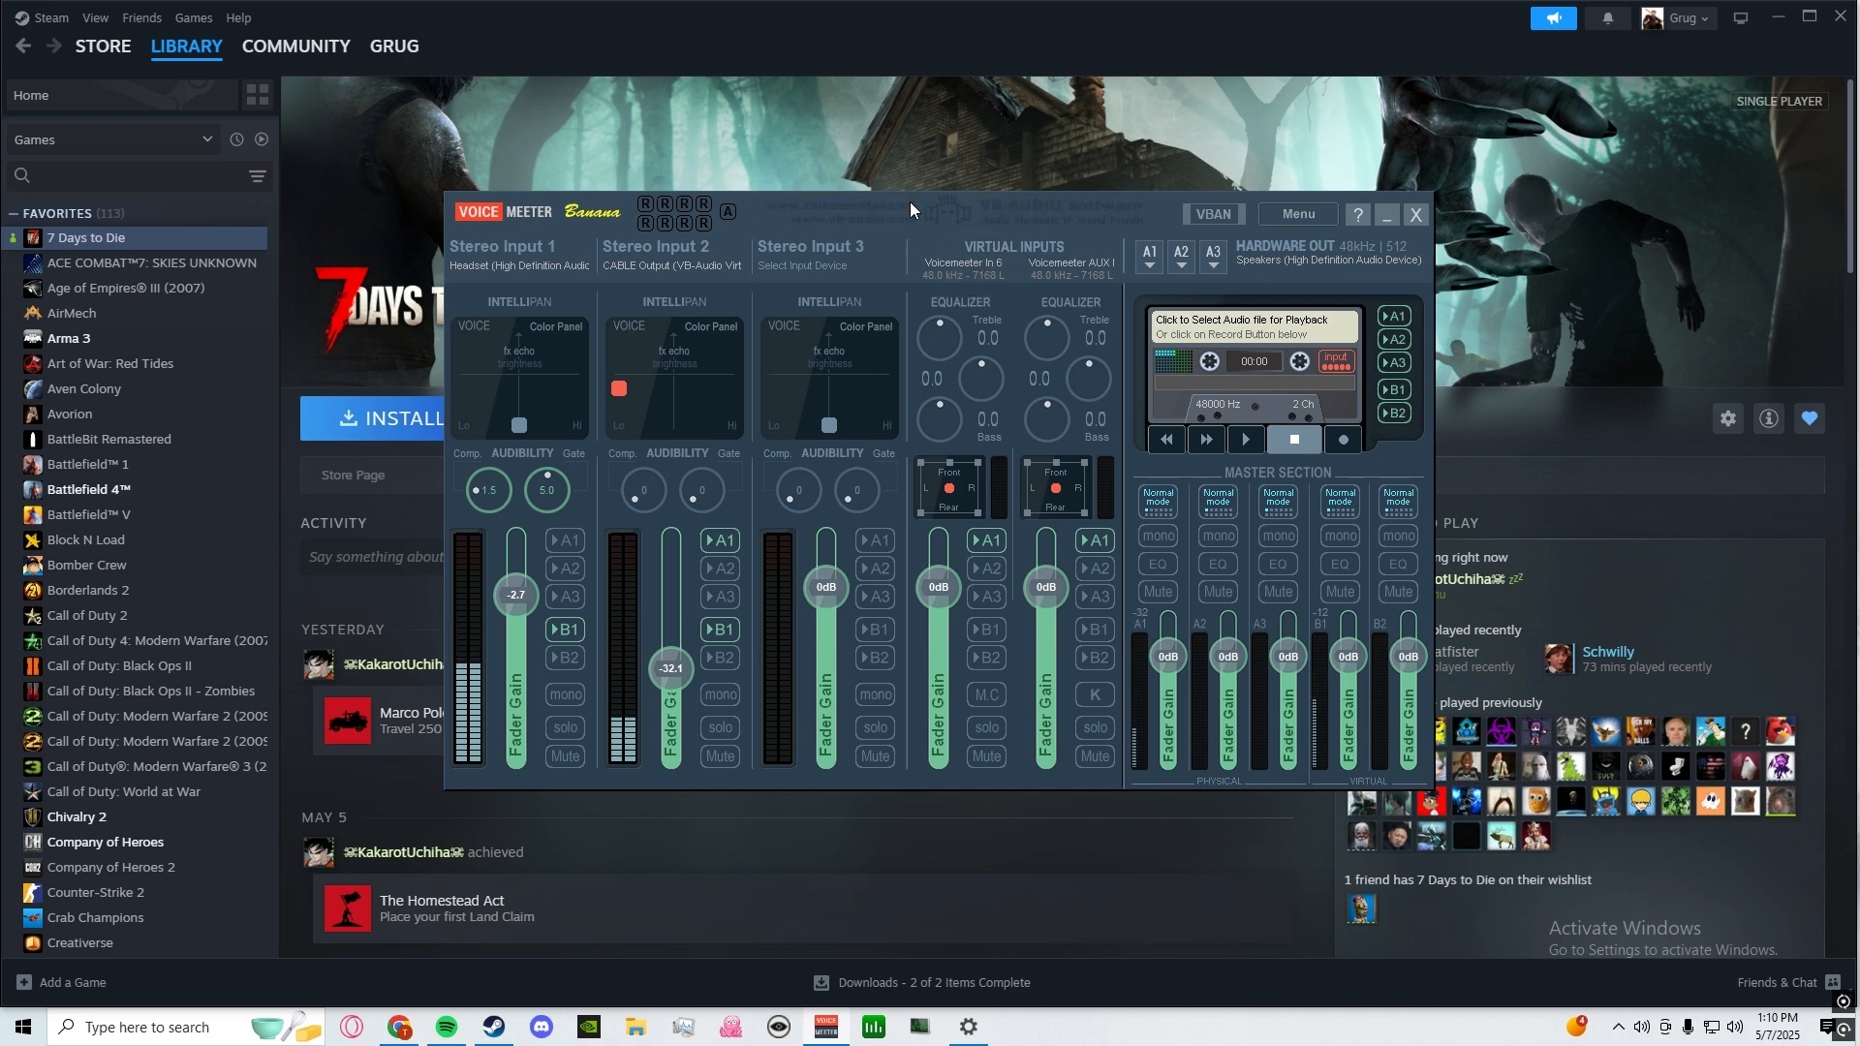
{"action": "left_click", "coordinate": [1387, 215]}
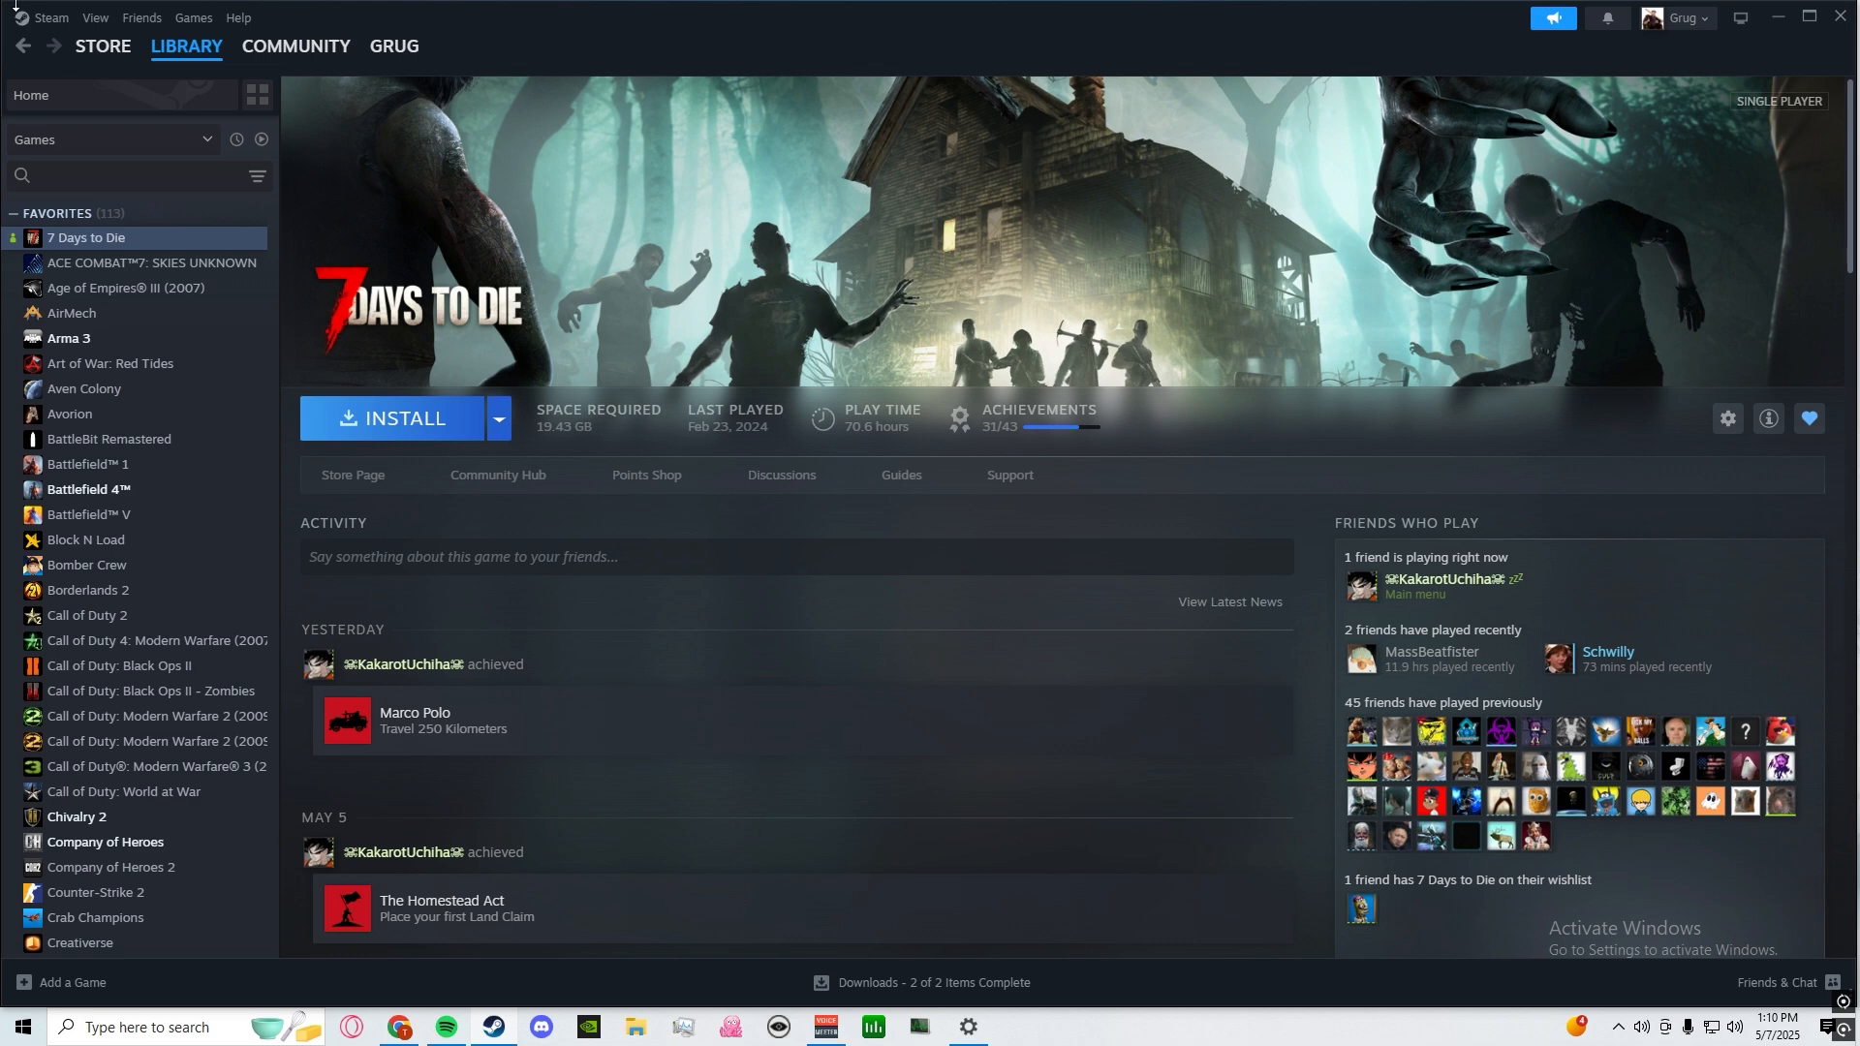
Step: Open Steam's voice settings to check the voice input and output devices, and dismiss the settings window
{"action": "left_click", "coordinate": [53, 19]}
{"action": "left_click", "coordinate": [58, 205]}
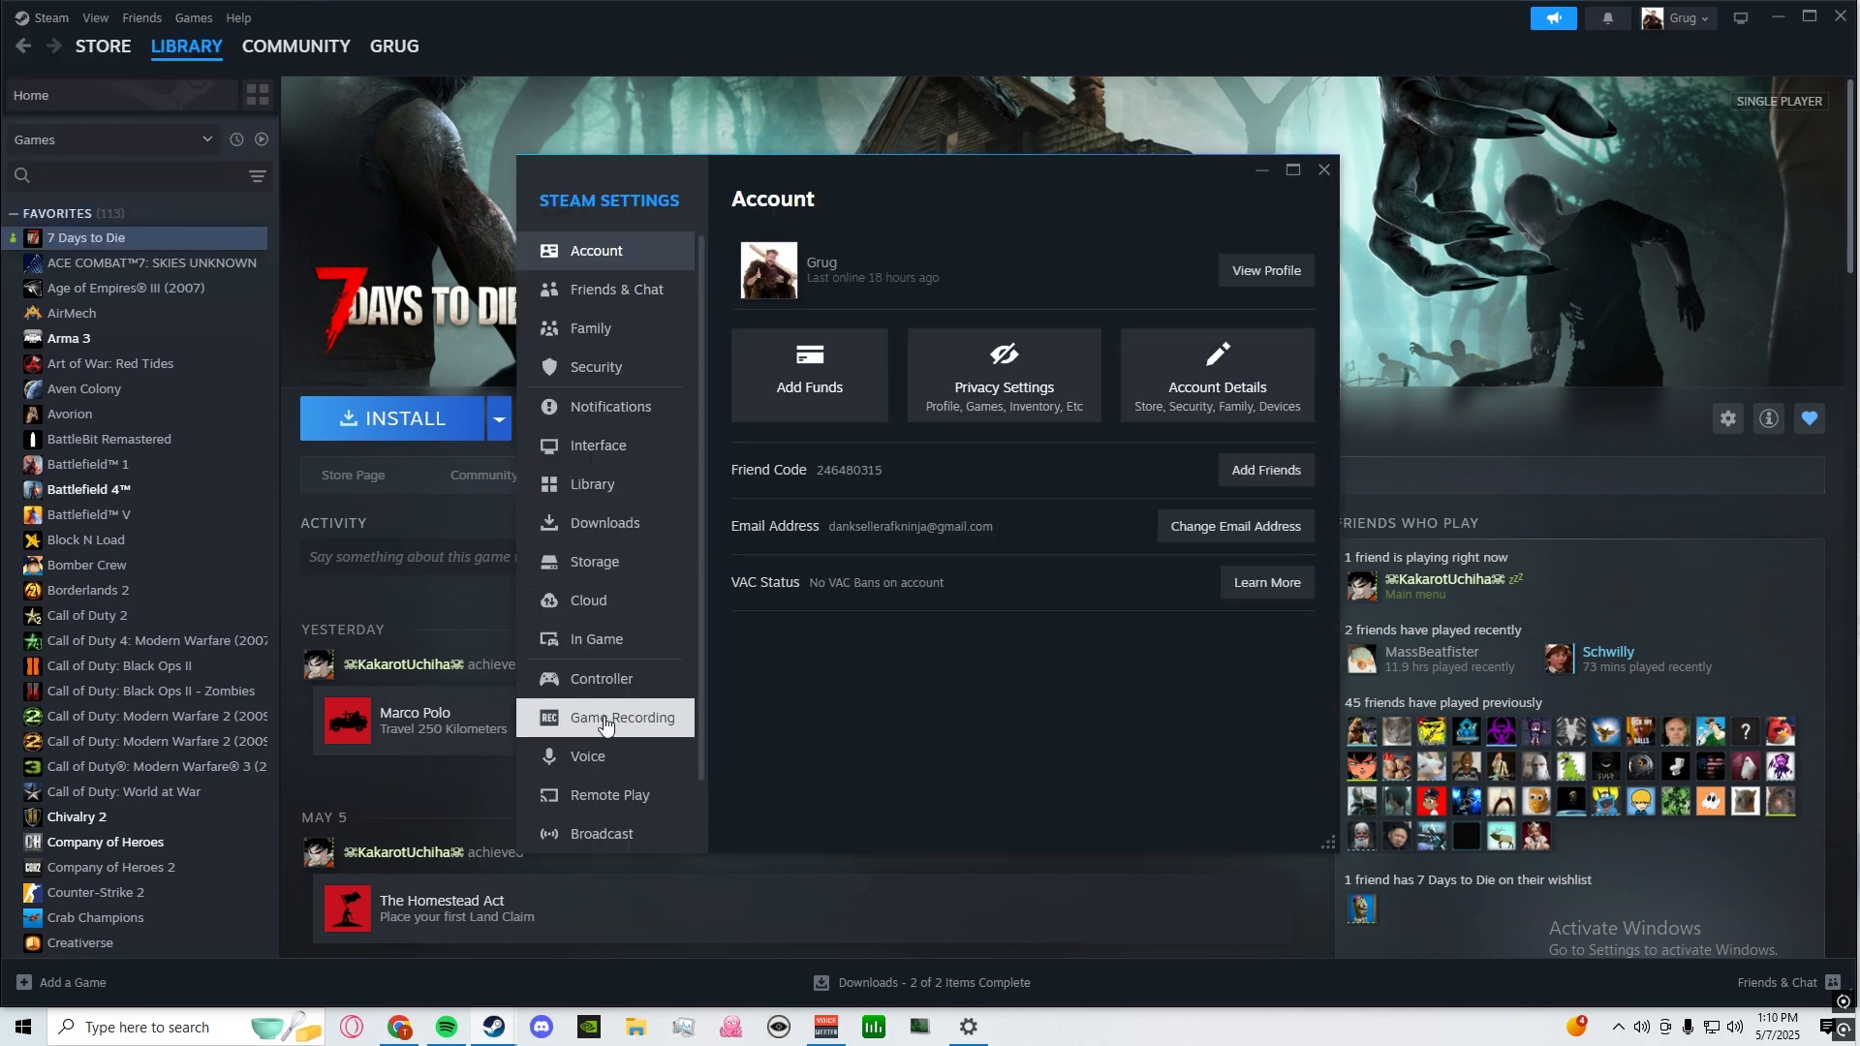
{"action": "left_click", "coordinate": [585, 756]}
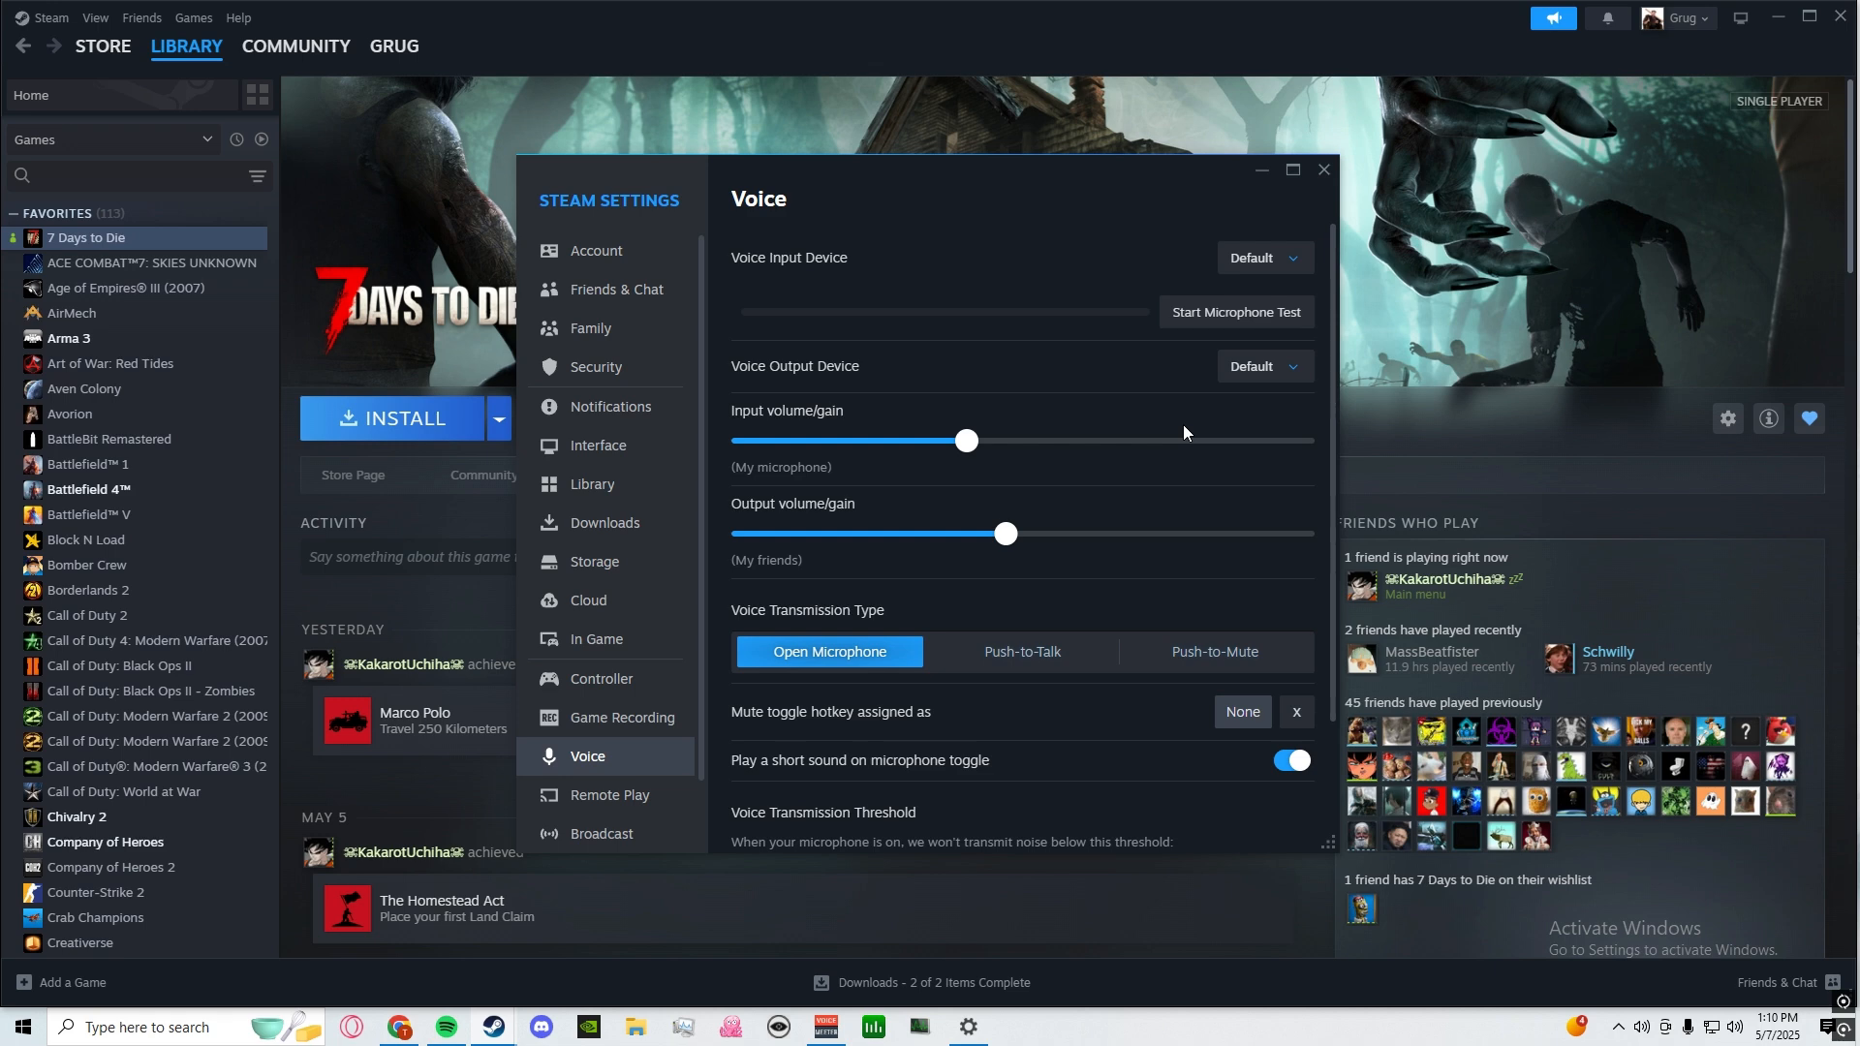
{"action": "left_click", "coordinate": [1258, 172]}
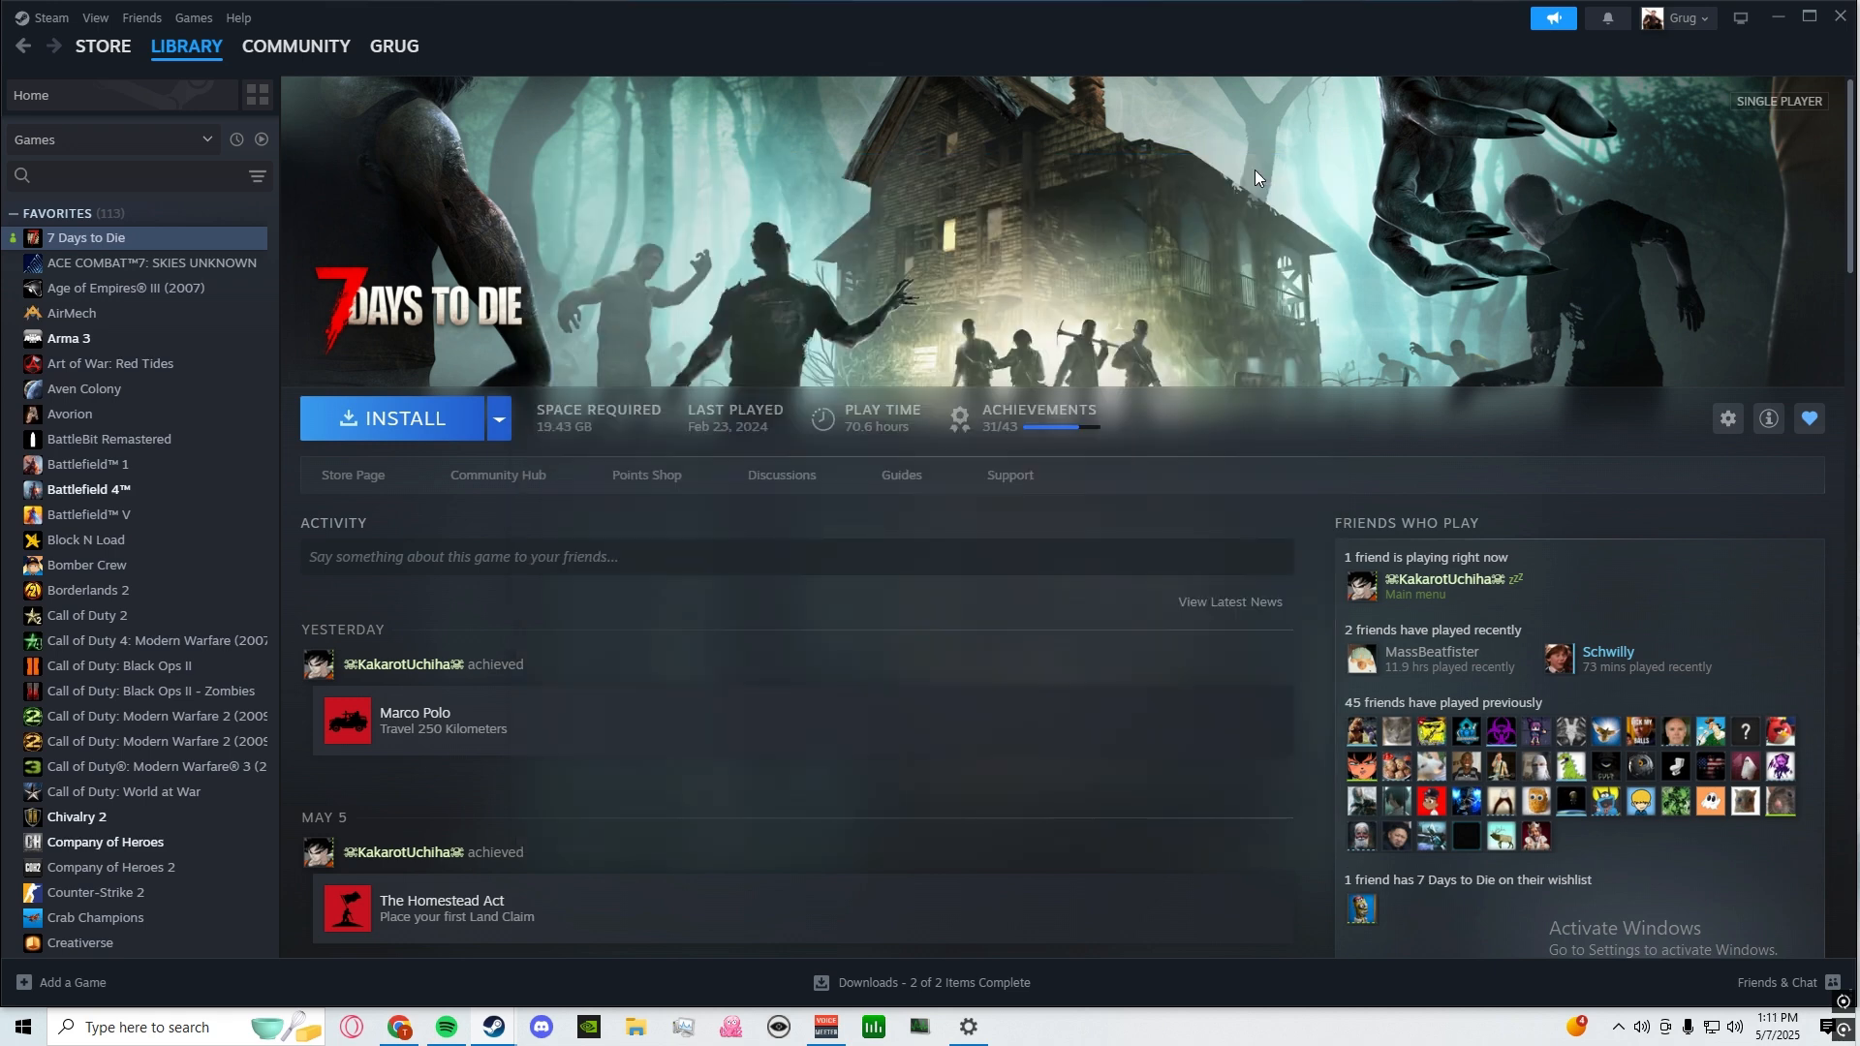
Step: Reopen the Sound Control Panel from the Windows sound settings and review the playback and recording device lists
{"action": "left_click", "coordinate": [830, 1025]}
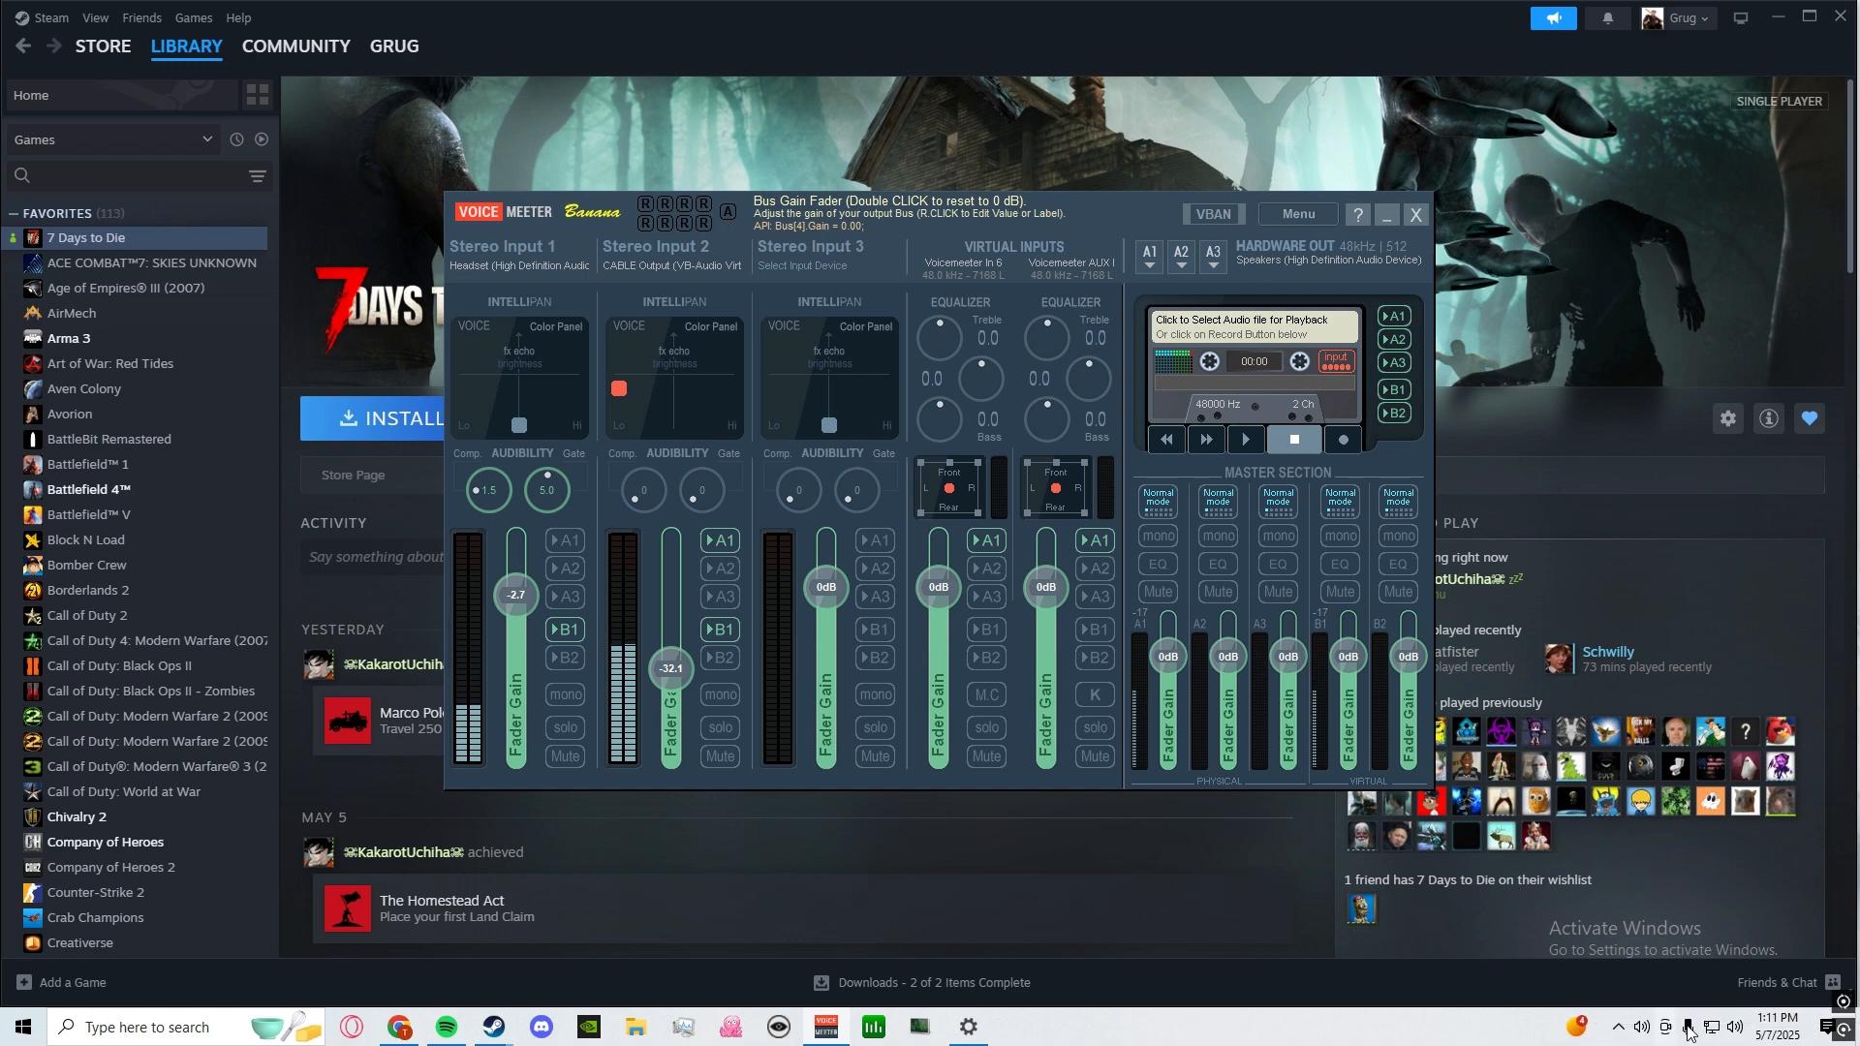
{"action": "right_click", "coordinate": [1646, 1026]}
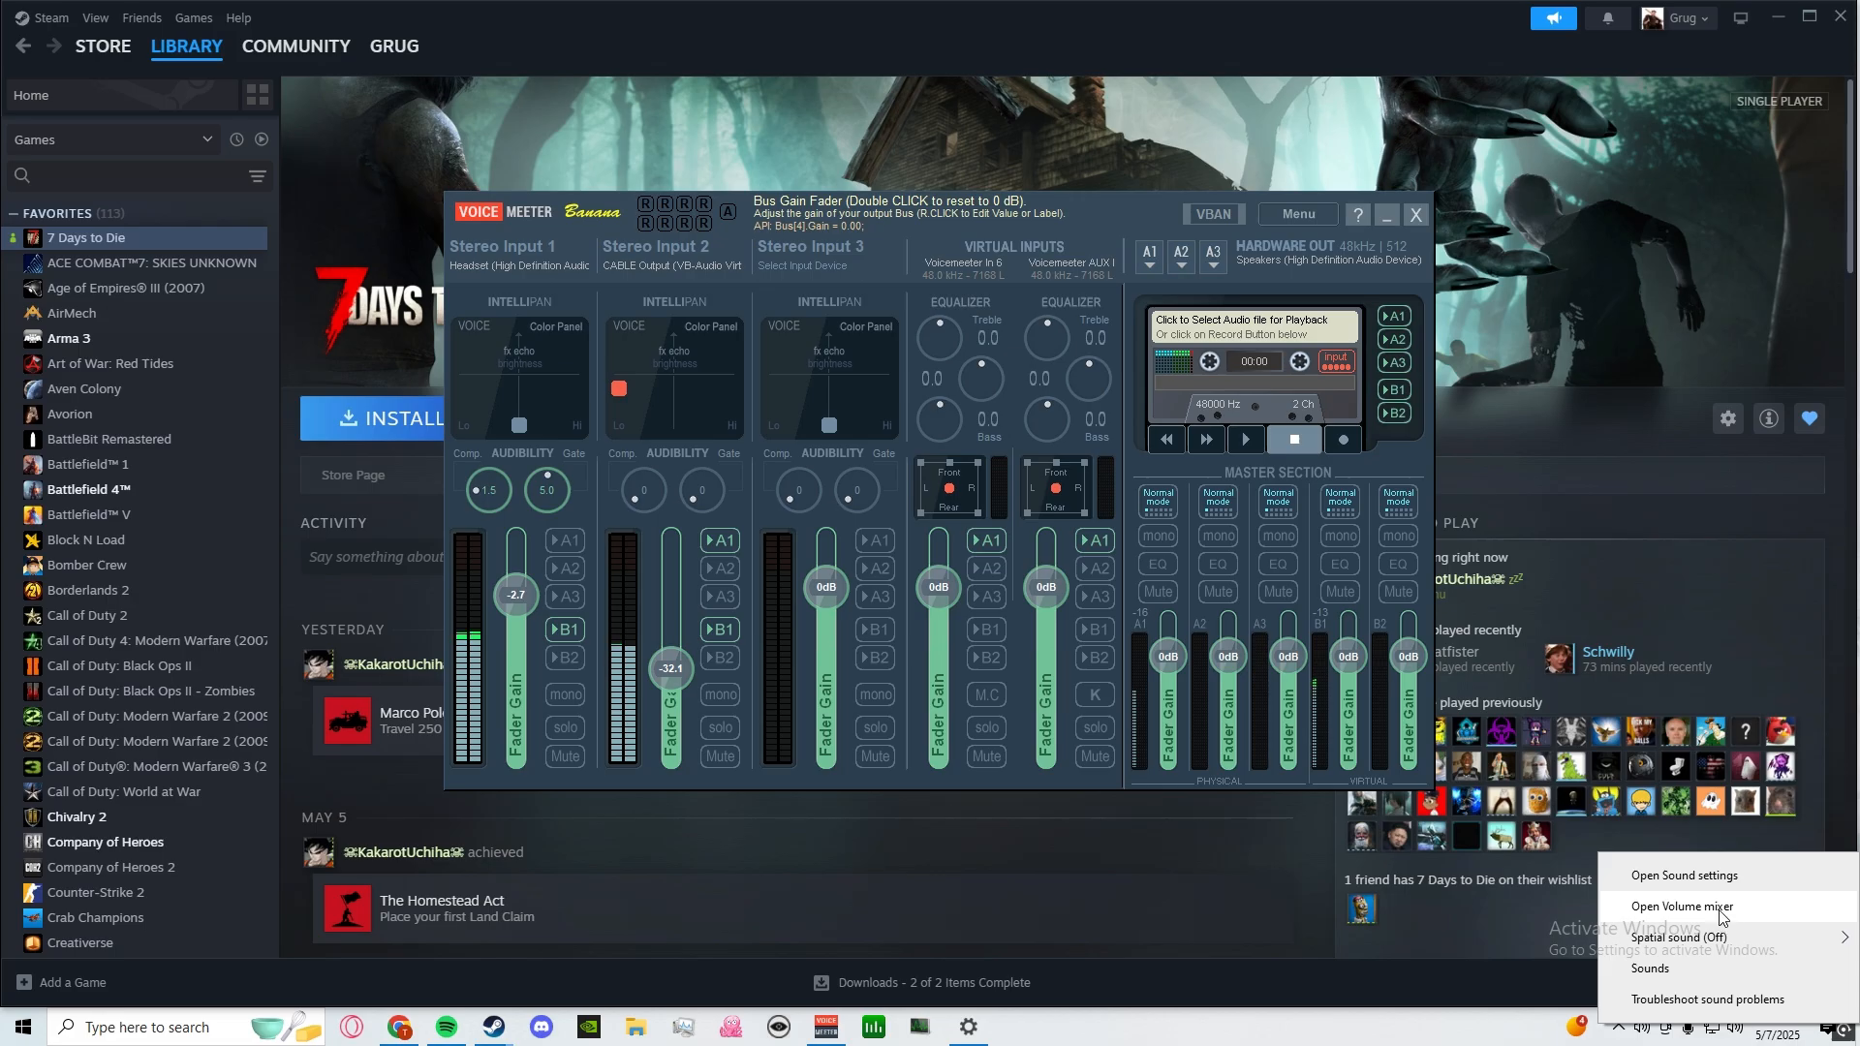
{"action": "left_click", "coordinate": [1724, 877]}
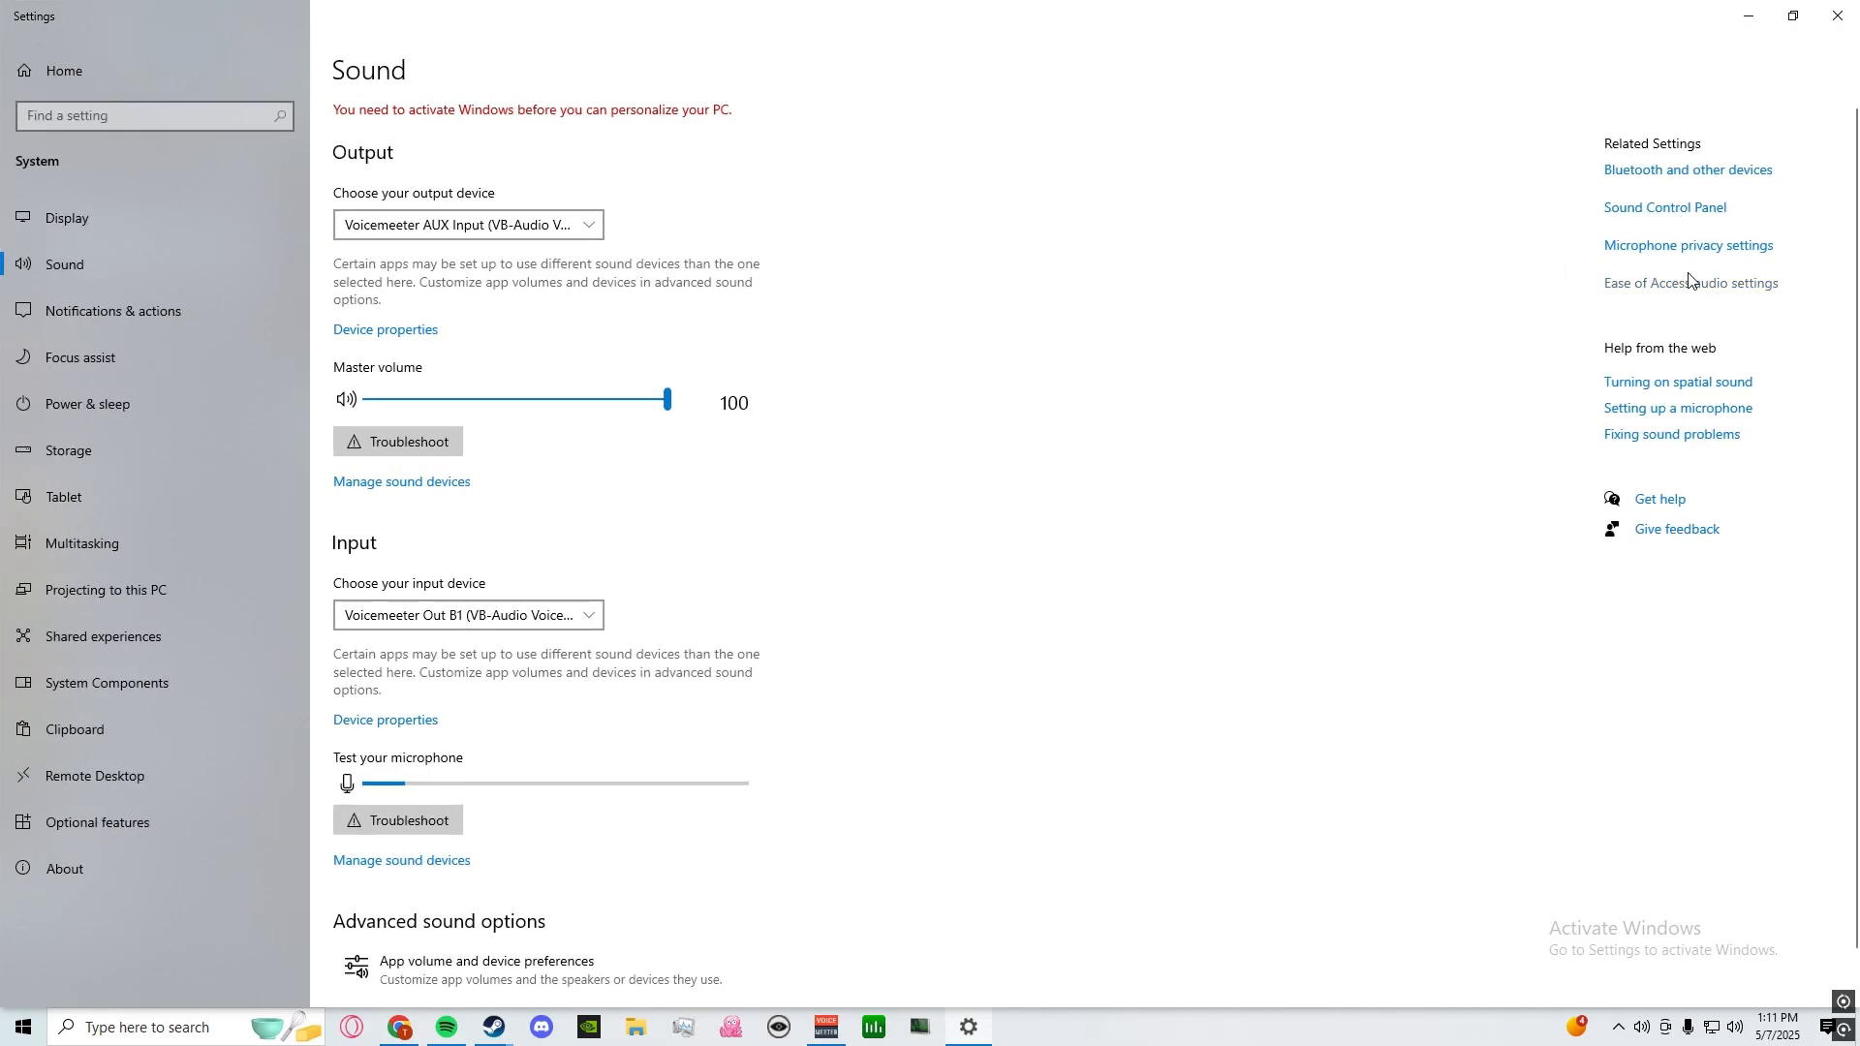
{"action": "left_click", "coordinate": [1691, 213]}
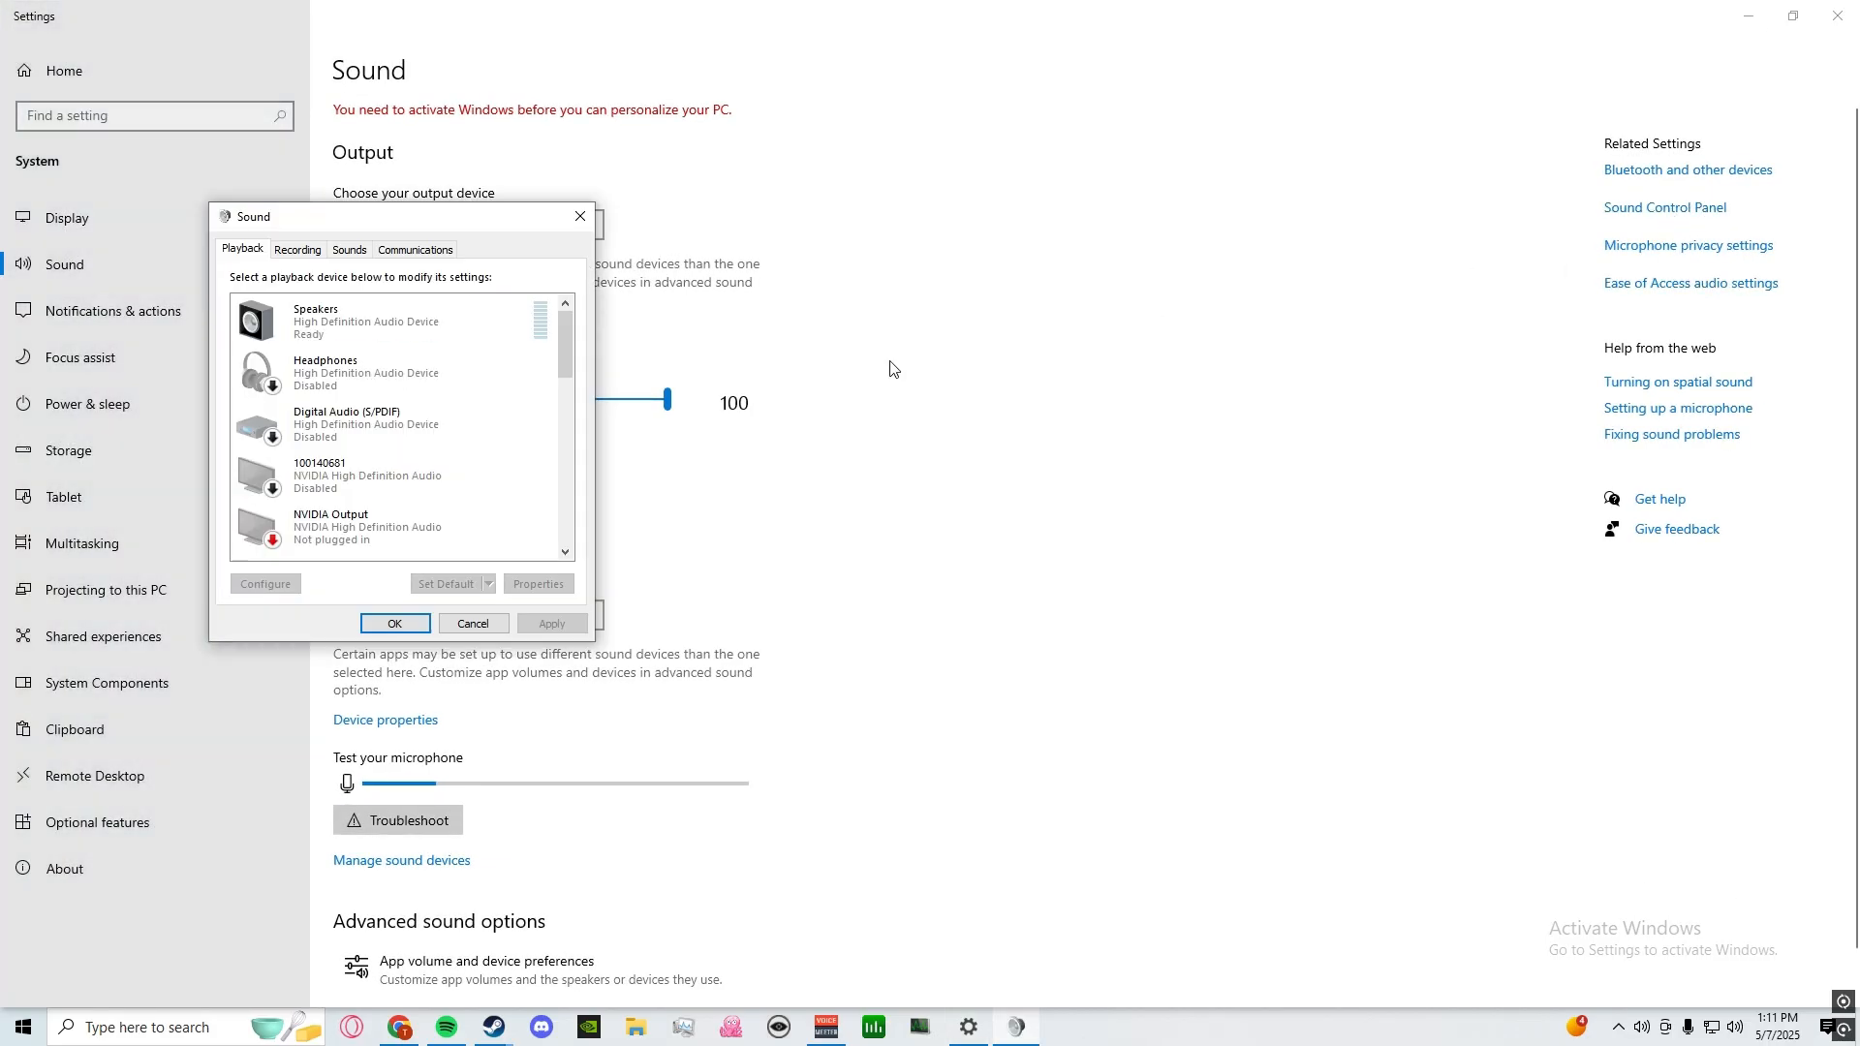
{"action": "mouse_move", "coordinate": [562, 346]}
{"action": "left_mouse_down"}
{"action": "mouse_move", "coordinate": [562, 516]}
{"action": "mouse_move", "coordinate": [585, 340]}
{"action": "left_mouse_up"}
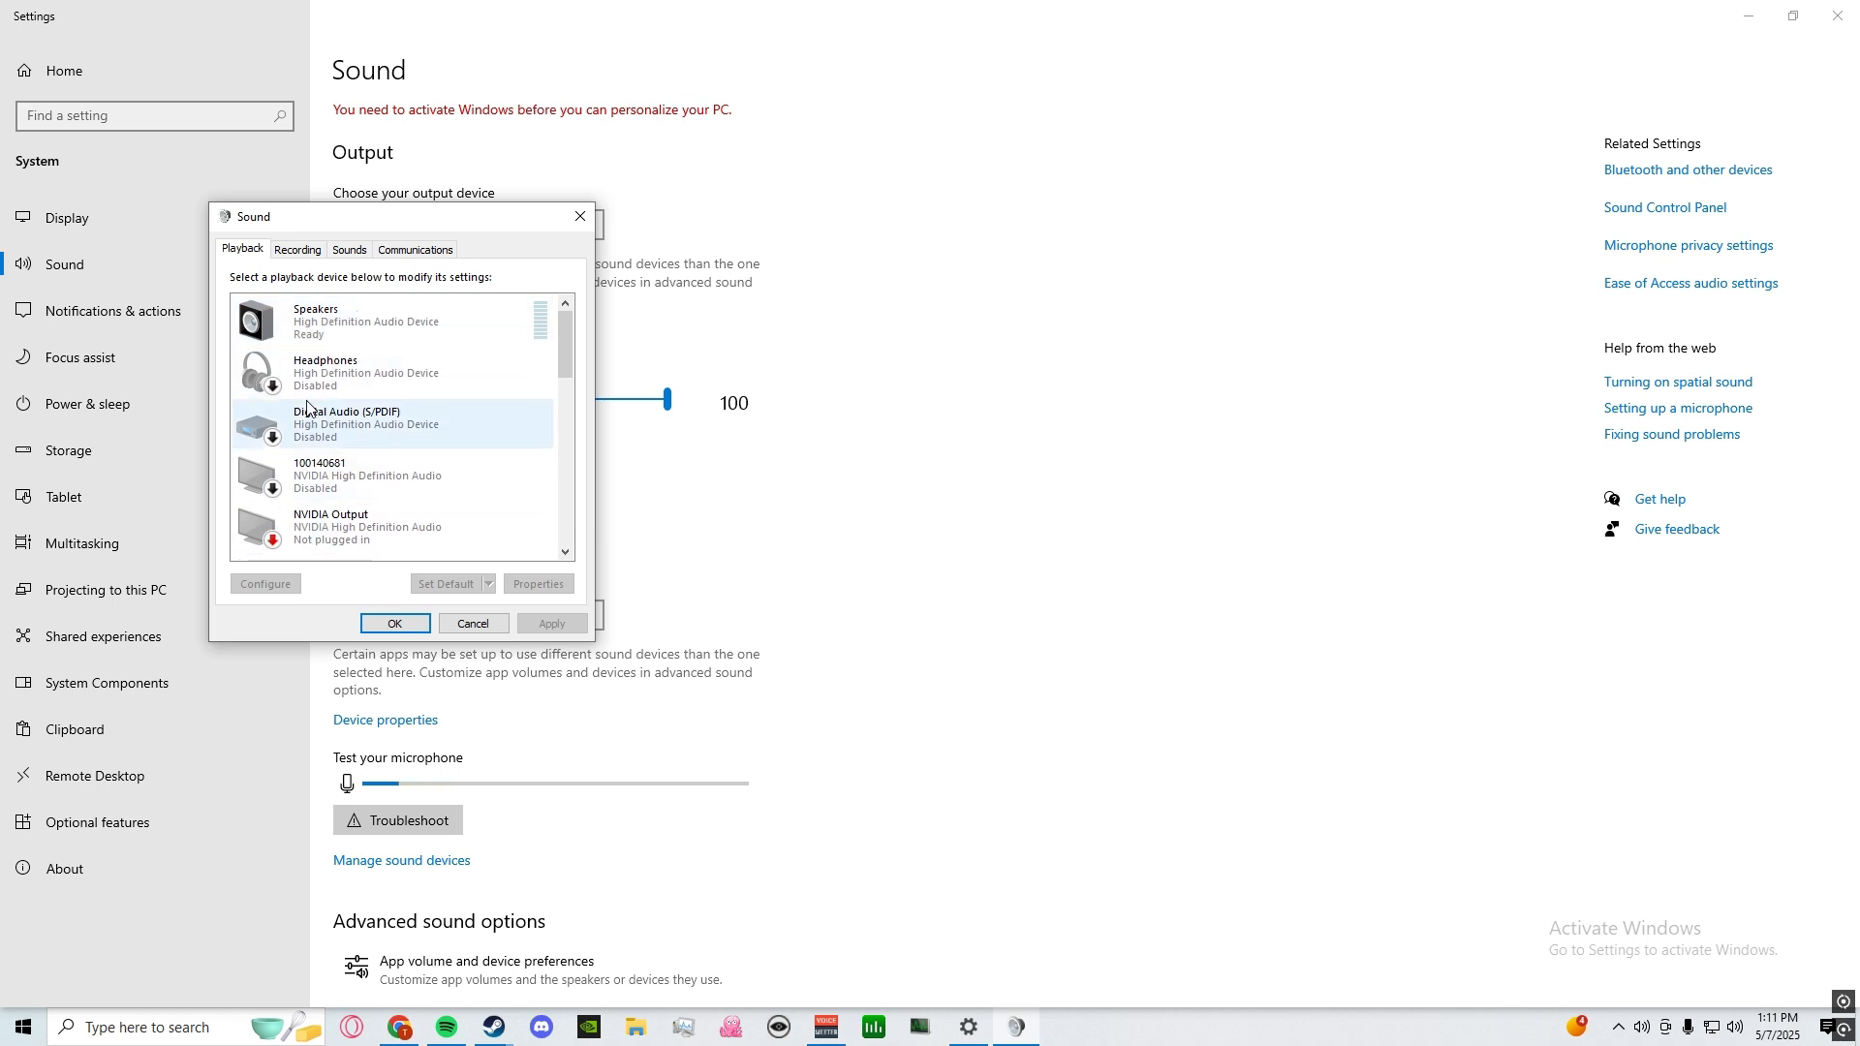
{"action": "left_click", "coordinate": [290, 252]}
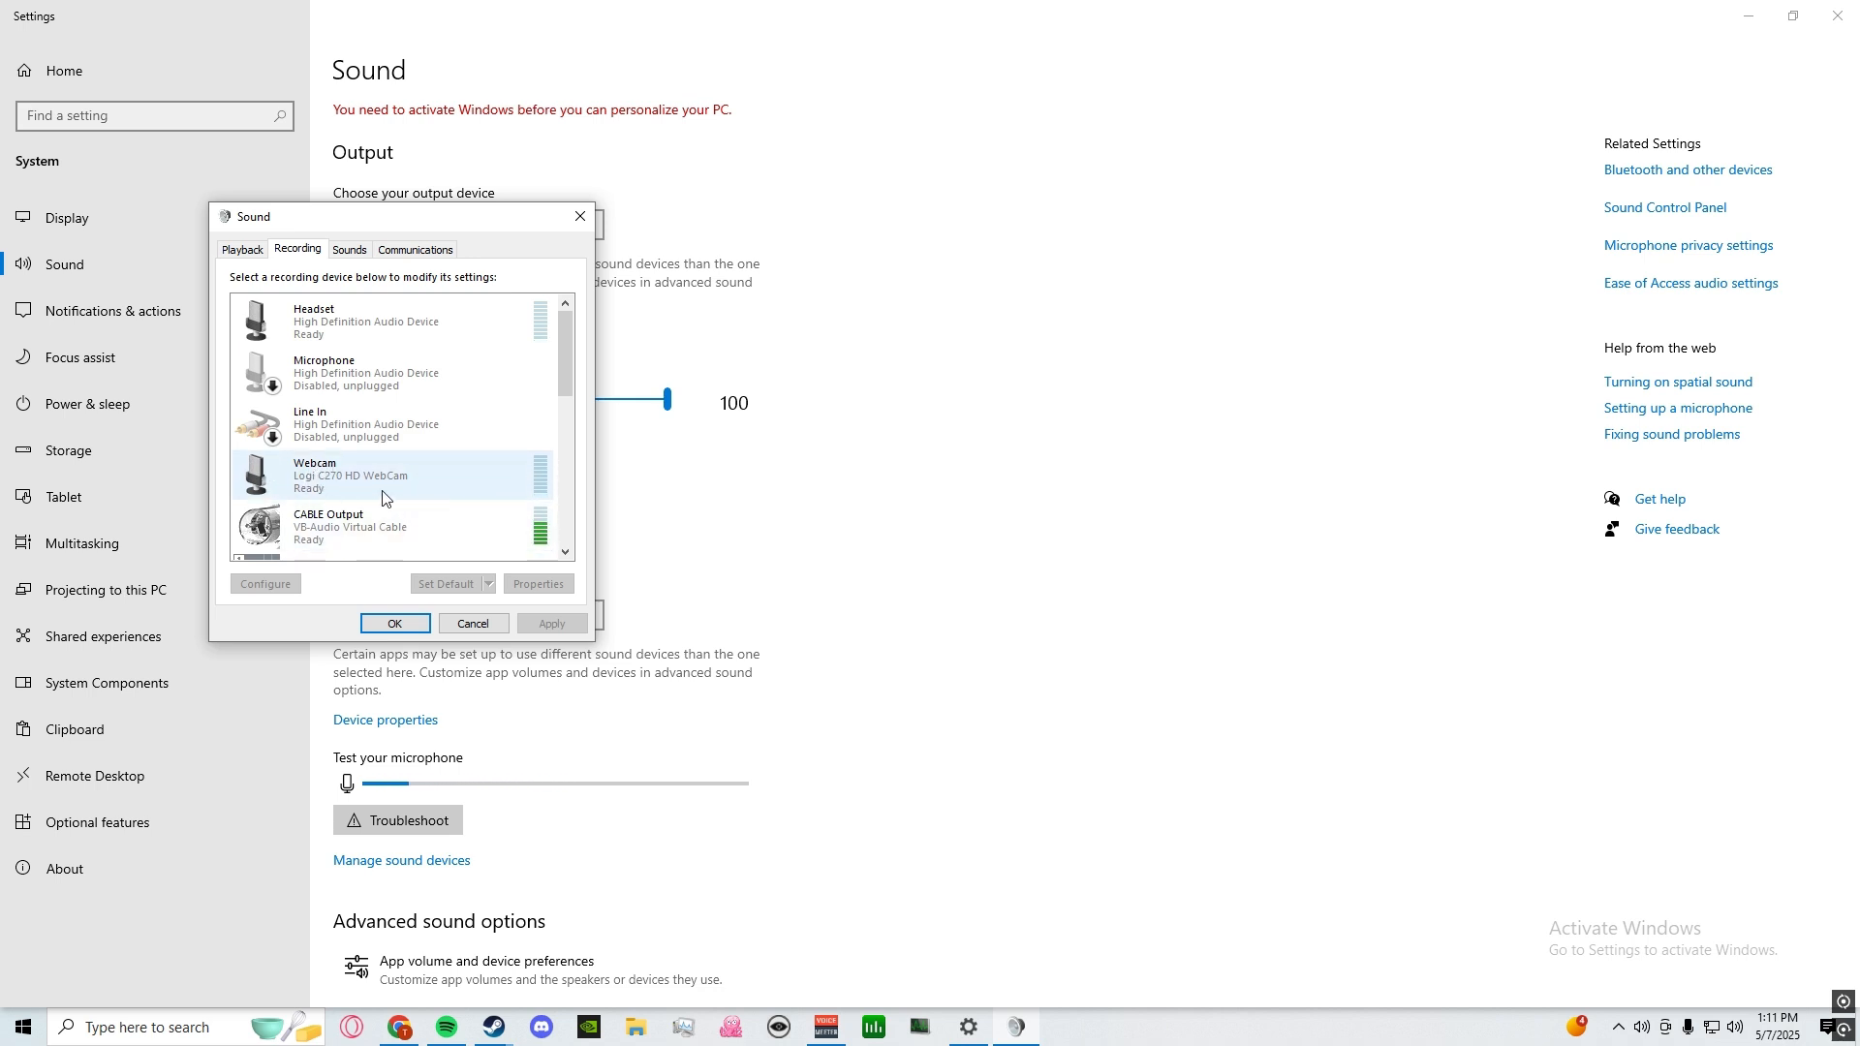
{"action": "left_click_drag", "start_coordinate": [560, 374], "coordinate": [556, 438]}
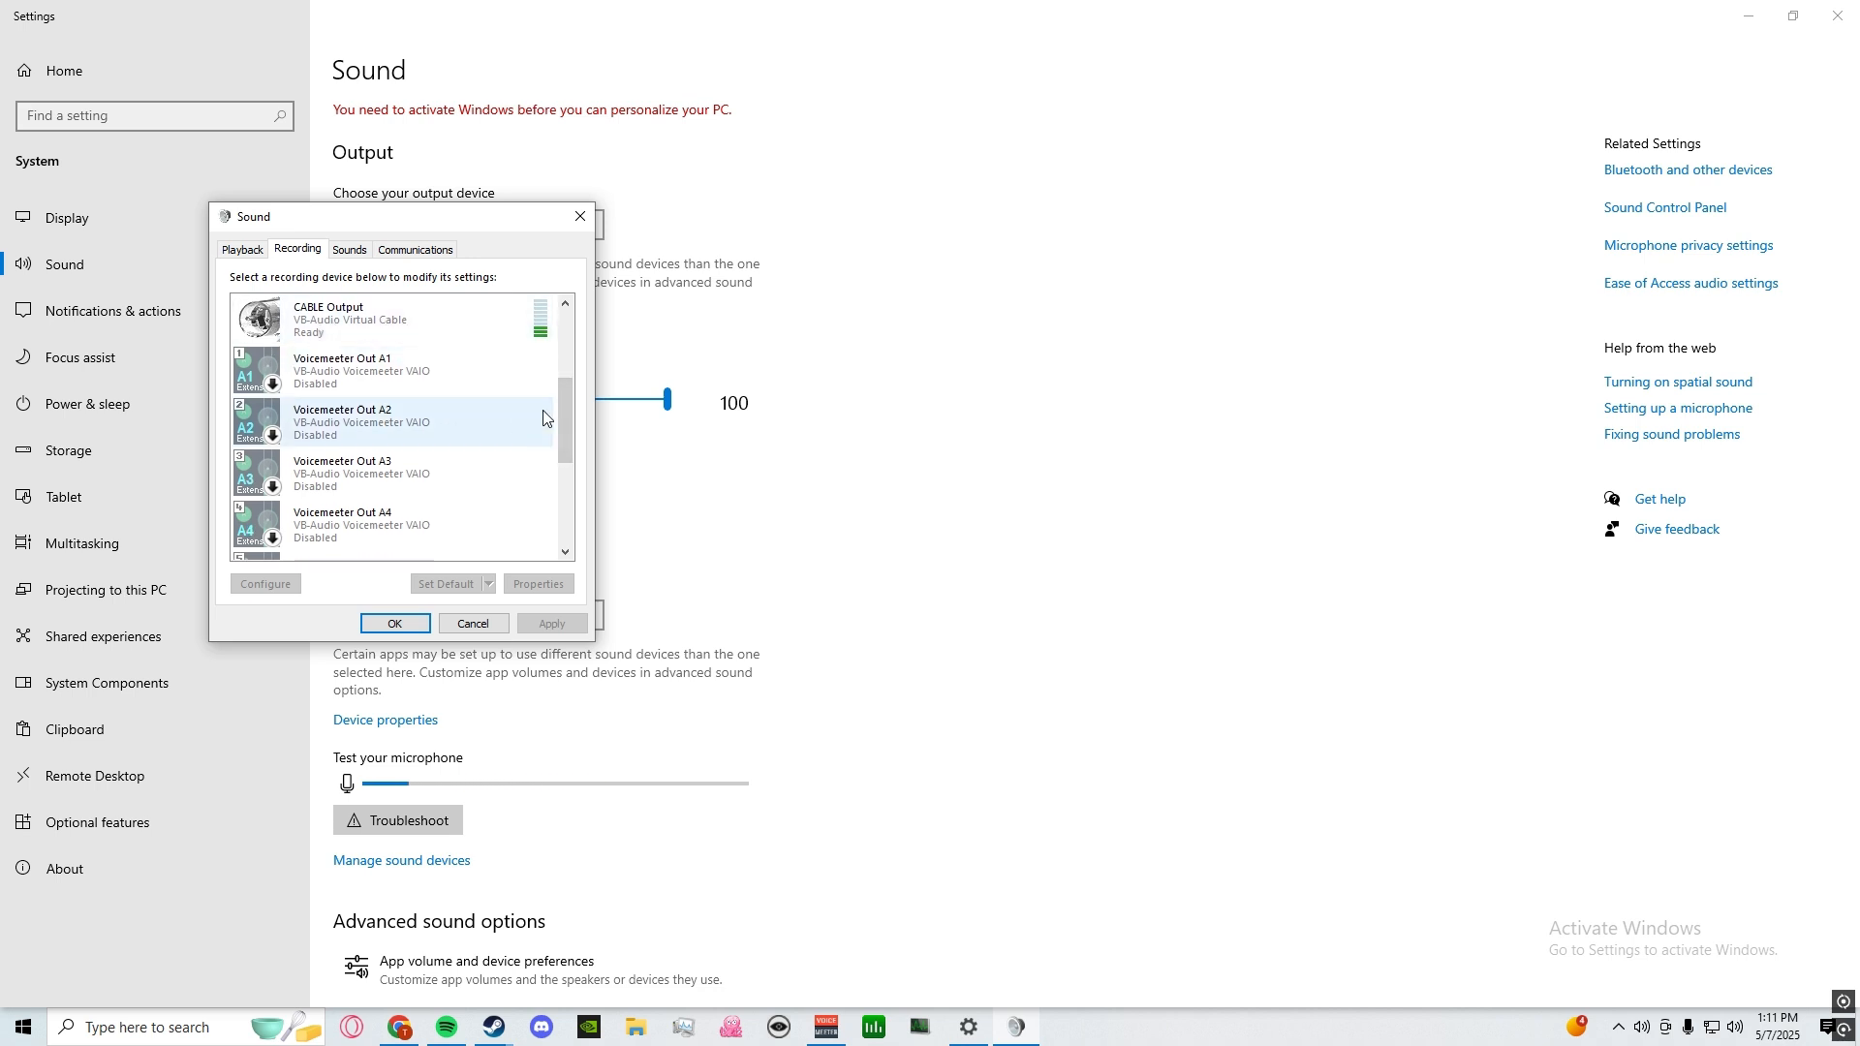
Step: Review the remaining Voicemeeter Out and Microphone recording devices, close the Sound window, and bring up the Voicemeeter mixer
{"action": "left_click_drag", "start_coordinate": [564, 441], "coordinate": [564, 510]}
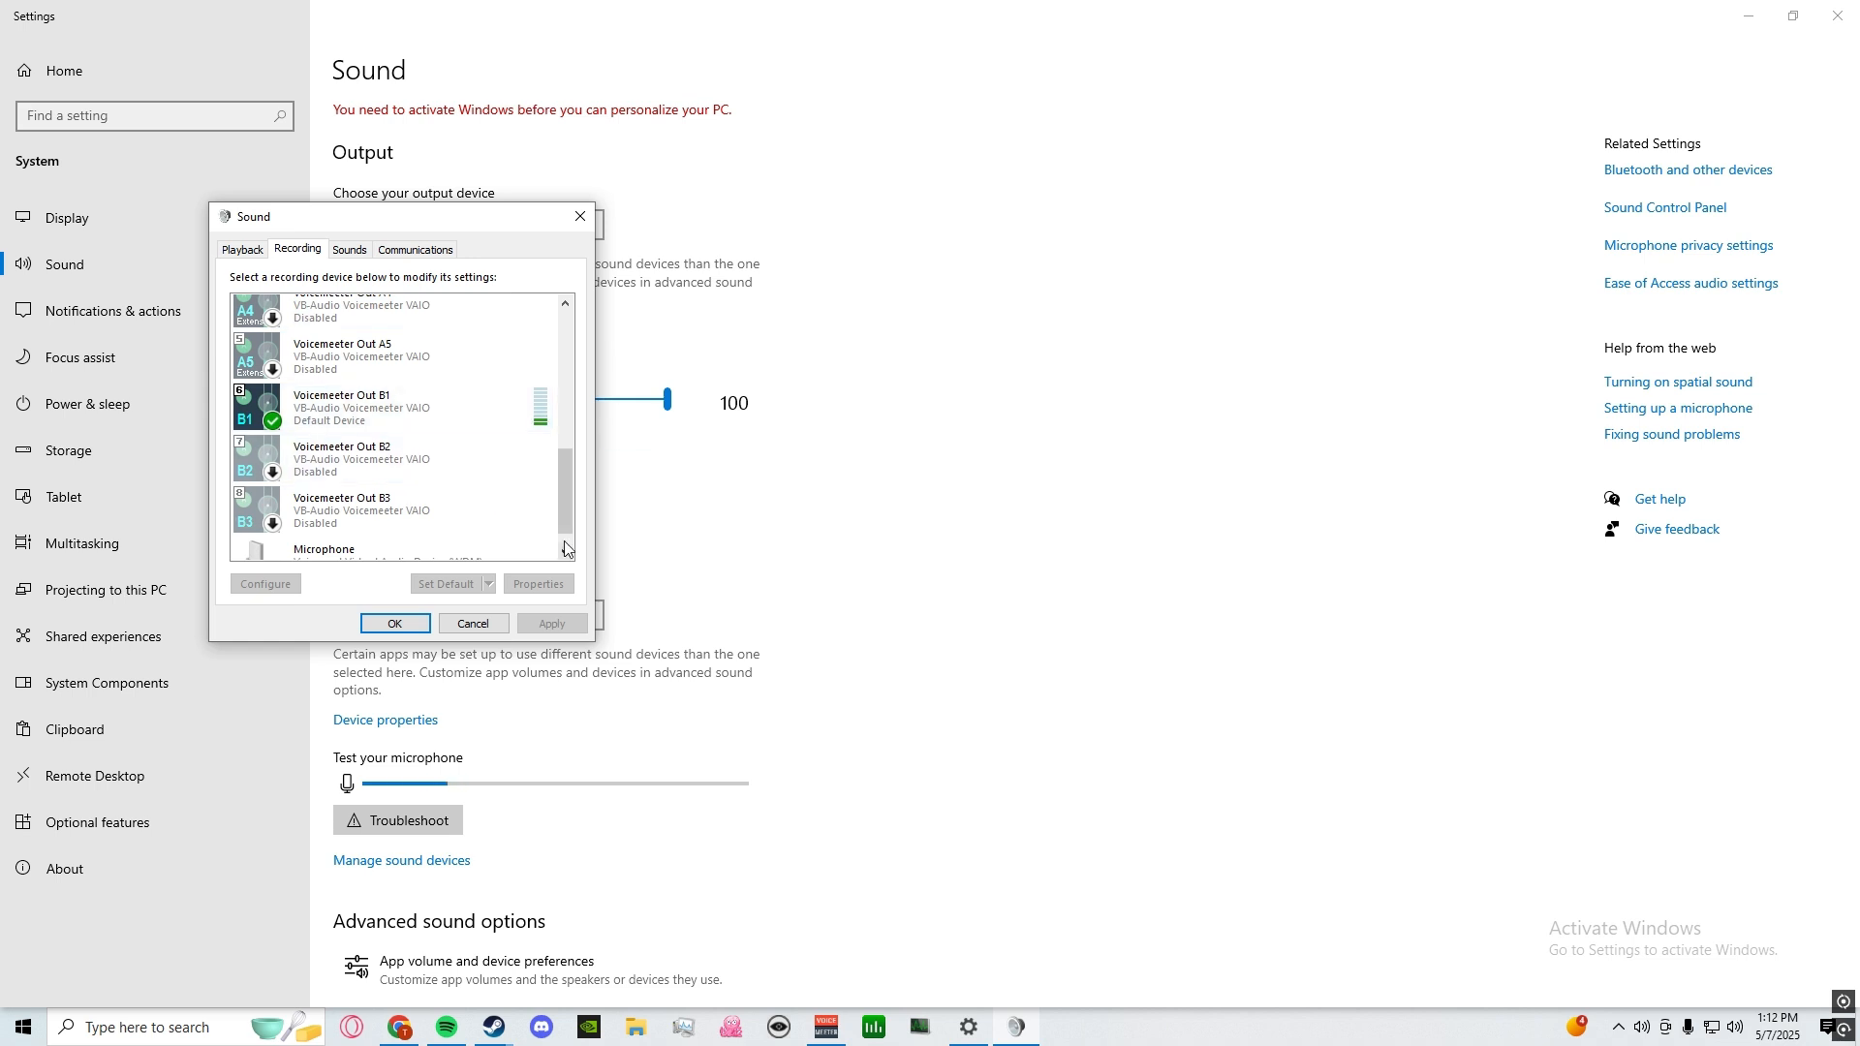
{"action": "scroll", "coordinate": [562, 523], "scroll_direction": "down", "scroll_amount": 1}
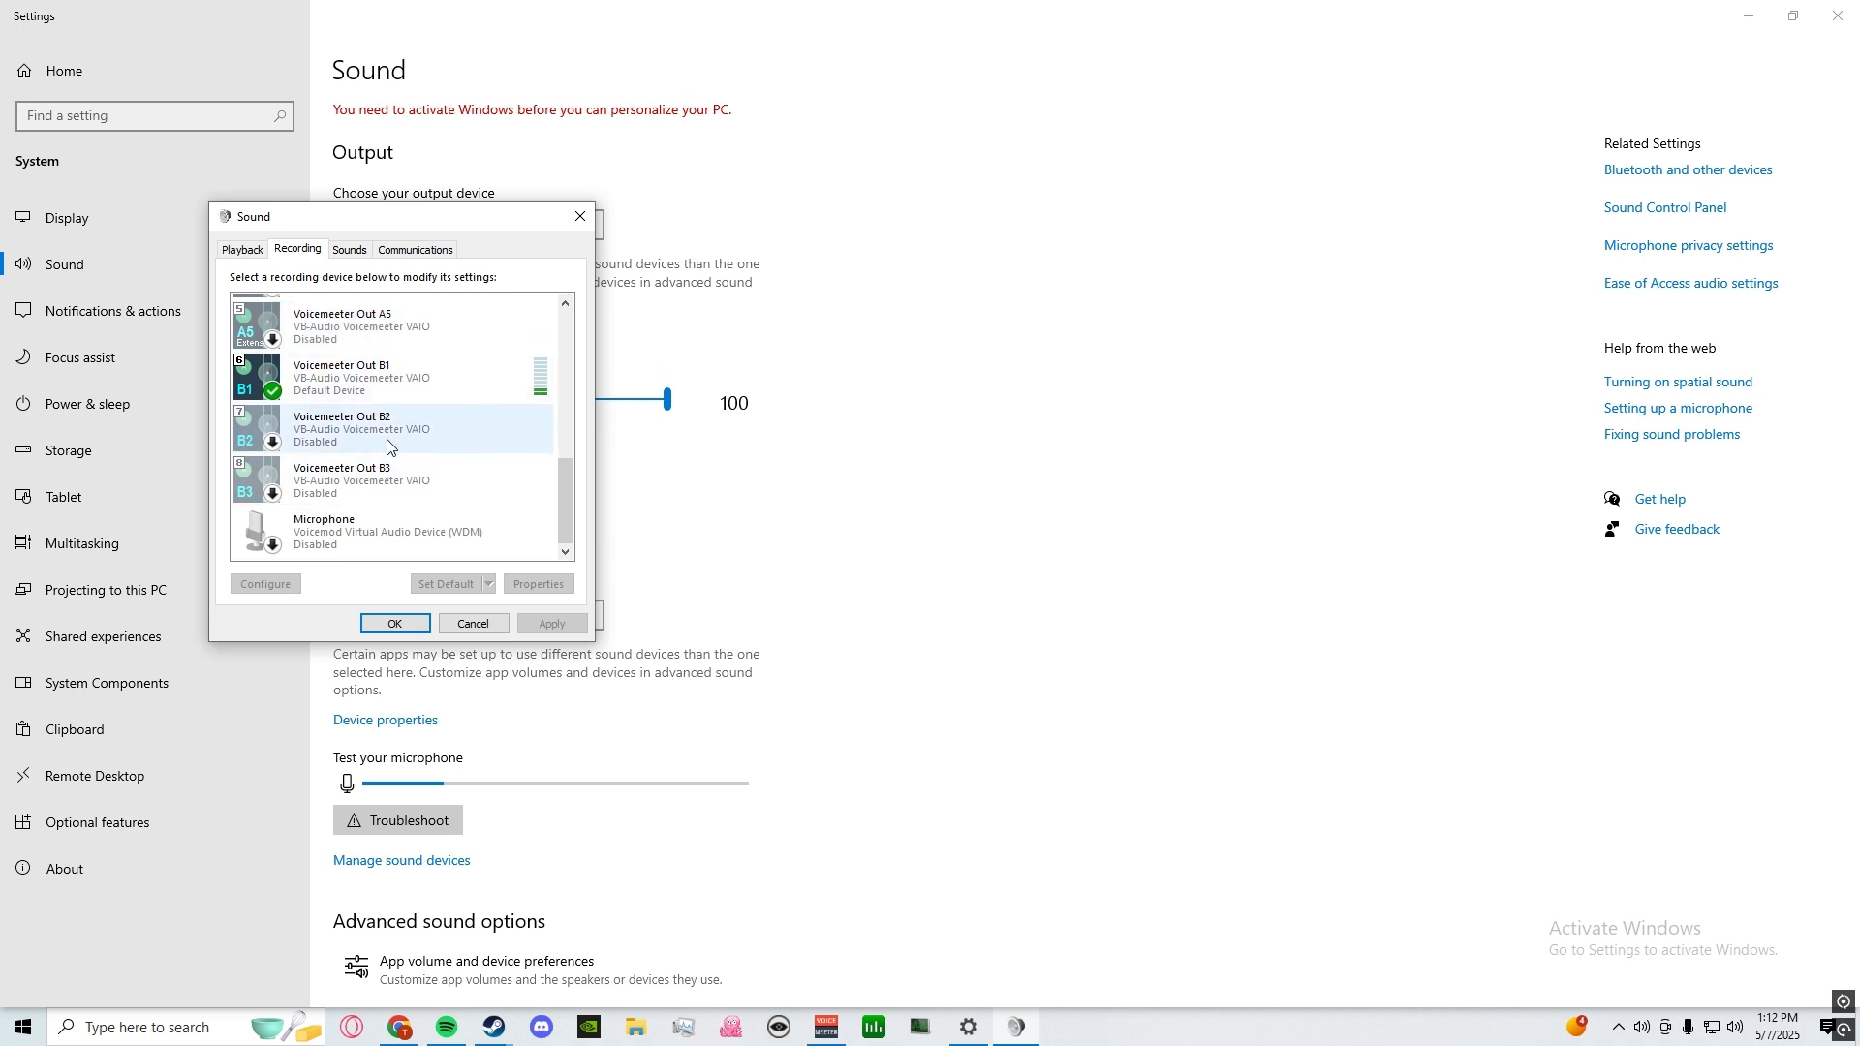
{"action": "left_click", "coordinate": [395, 624]}
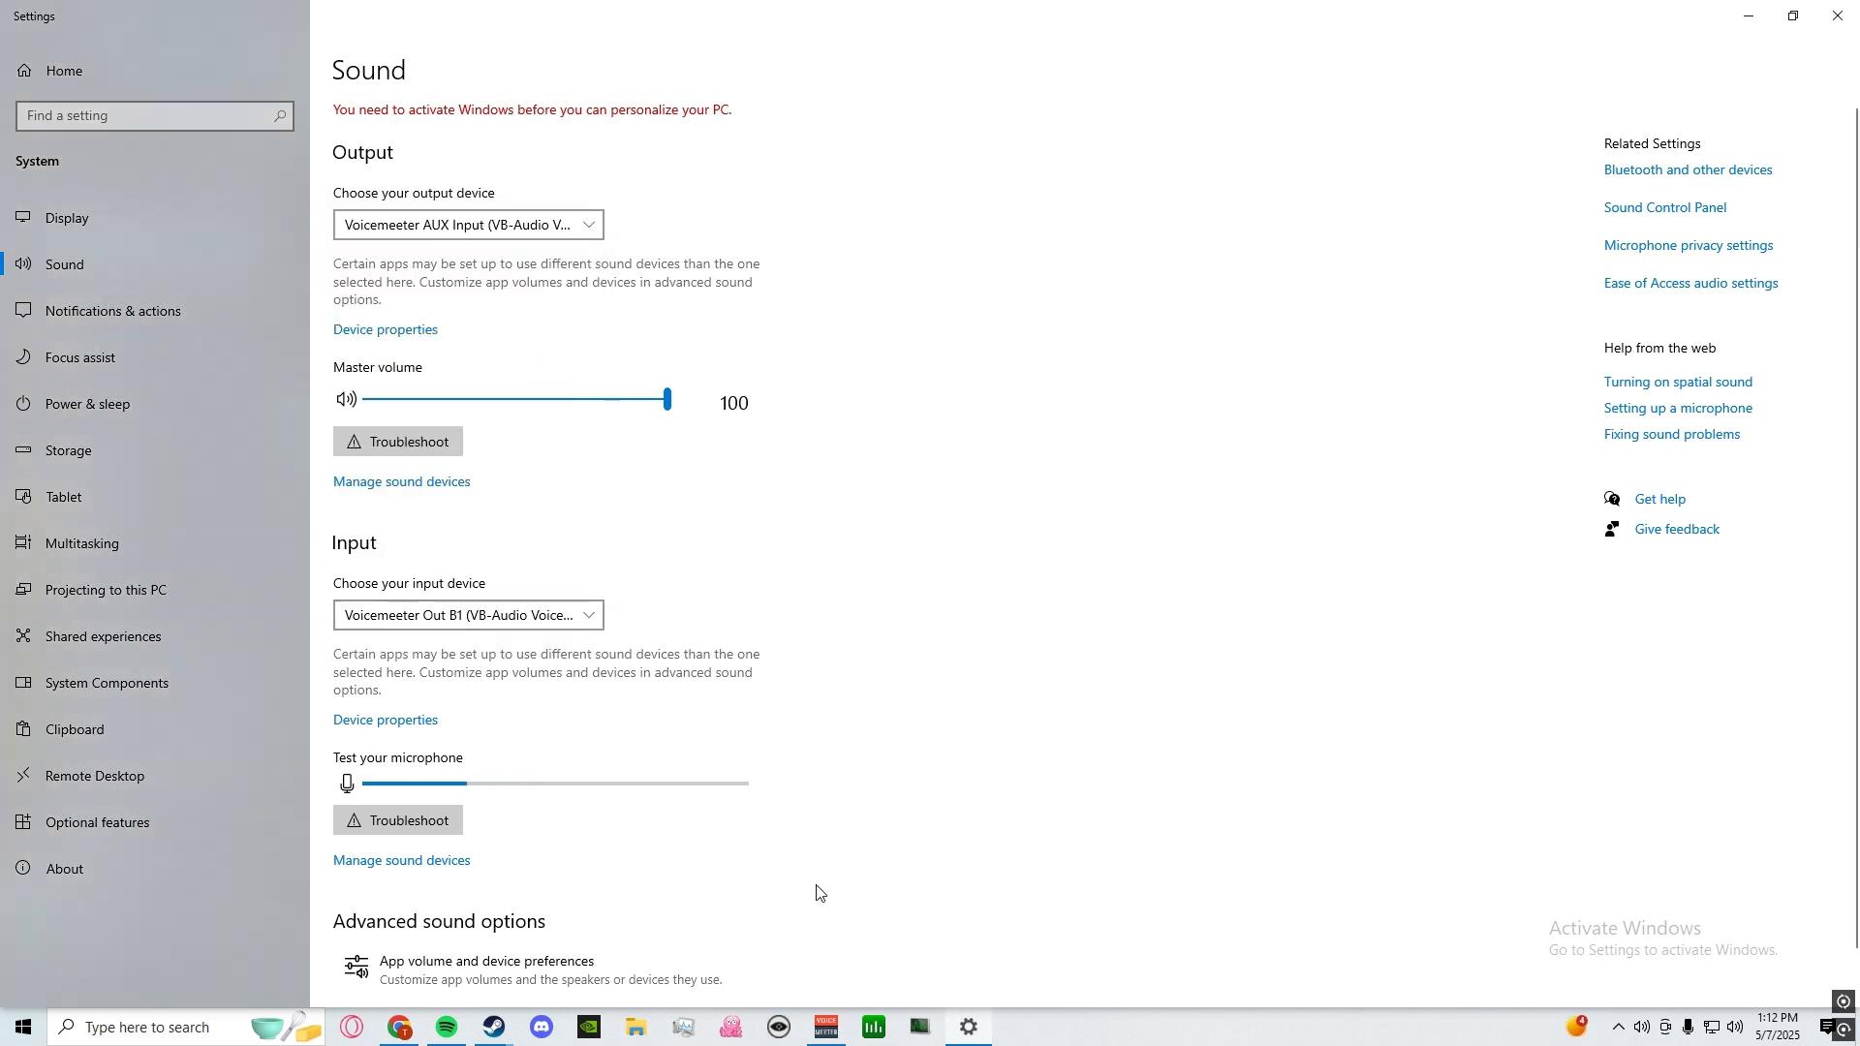
{"action": "left_click", "coordinate": [826, 1029]}
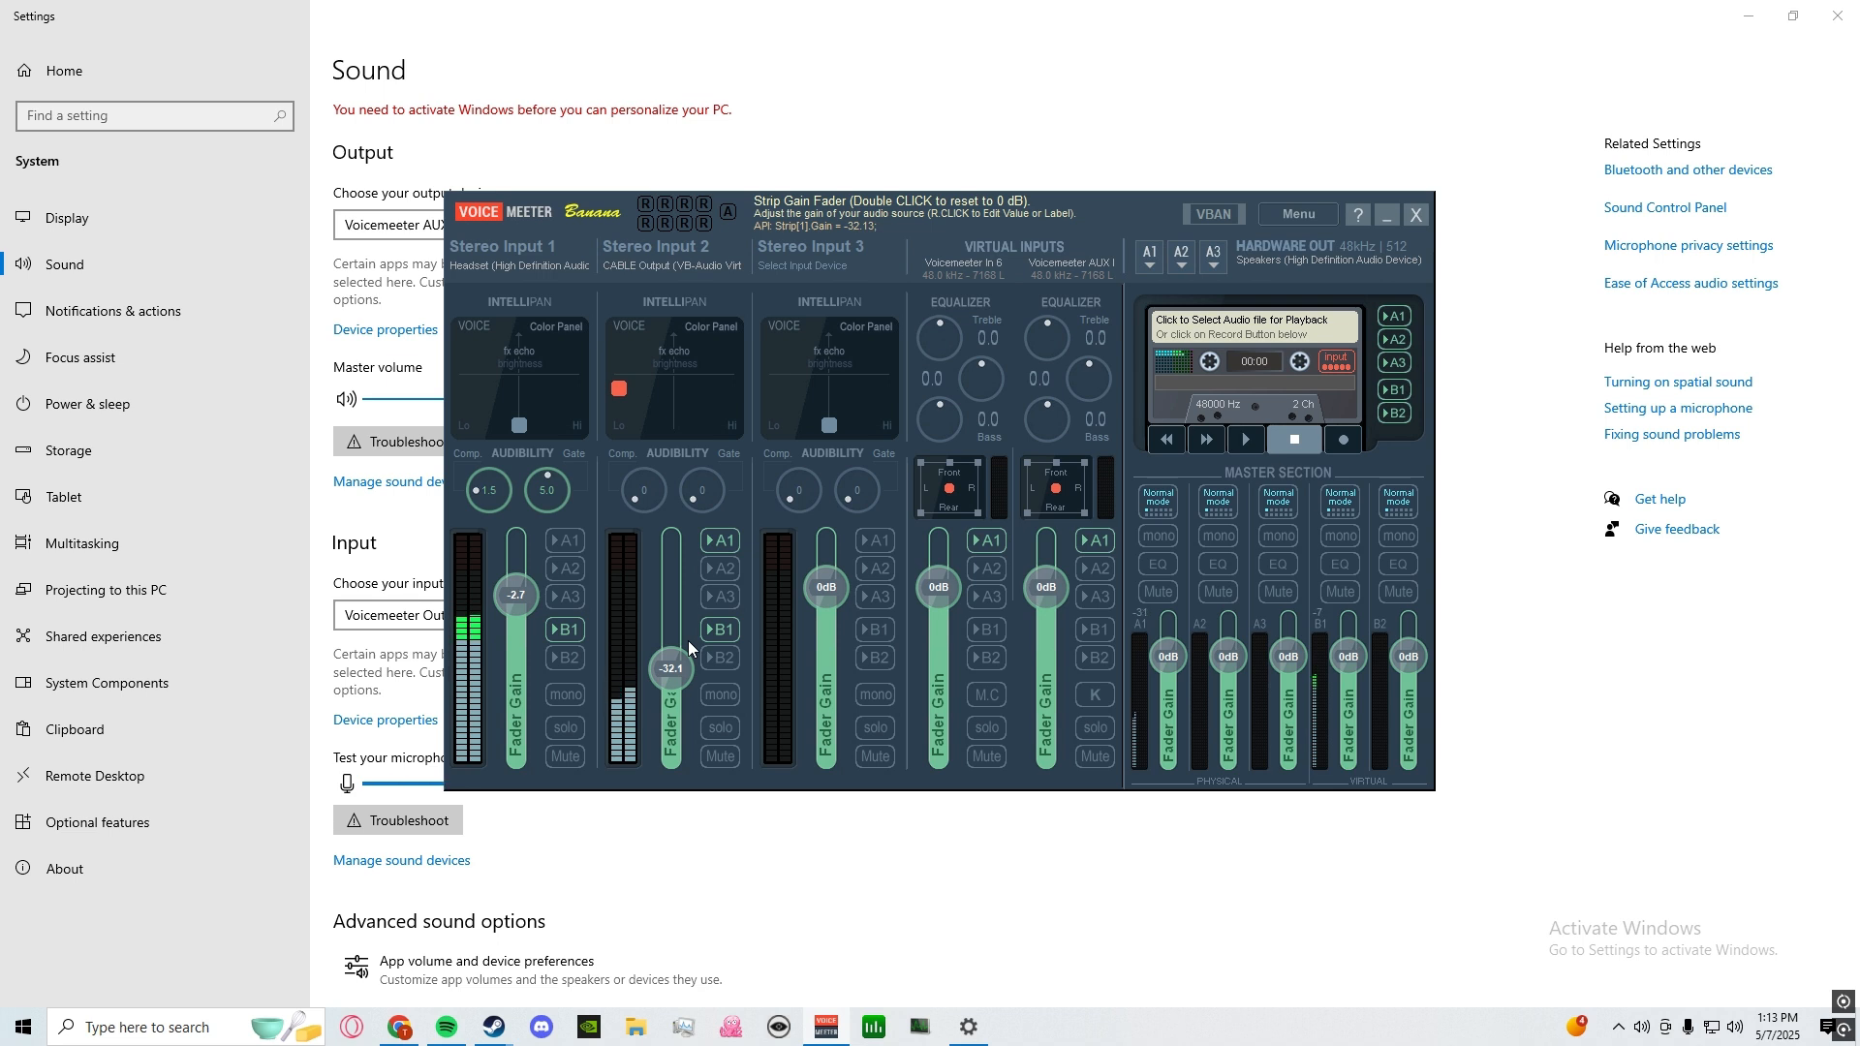
Step: Toggle Stereo Input 2's B1 routing off and back on, and switch off its A1 routing
{"action": "left_click", "coordinate": [717, 632]}
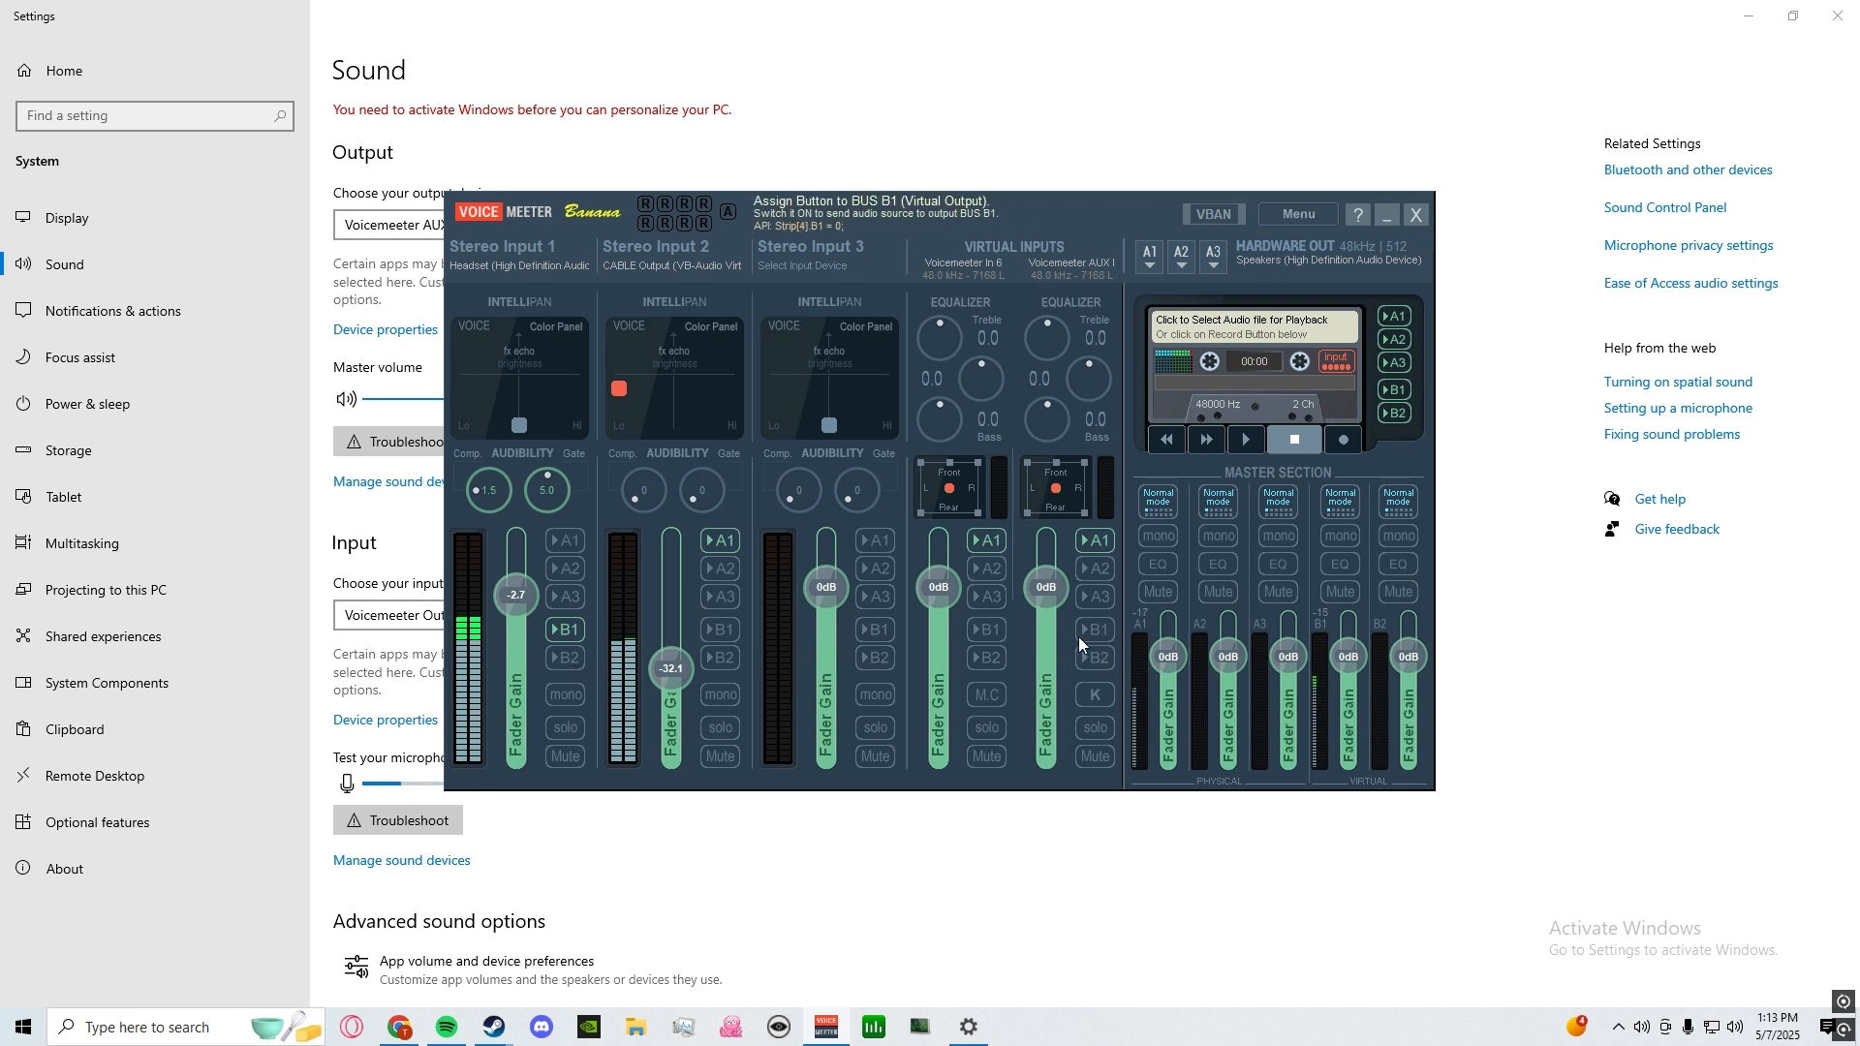
{"action": "left_click", "coordinate": [721, 630]}
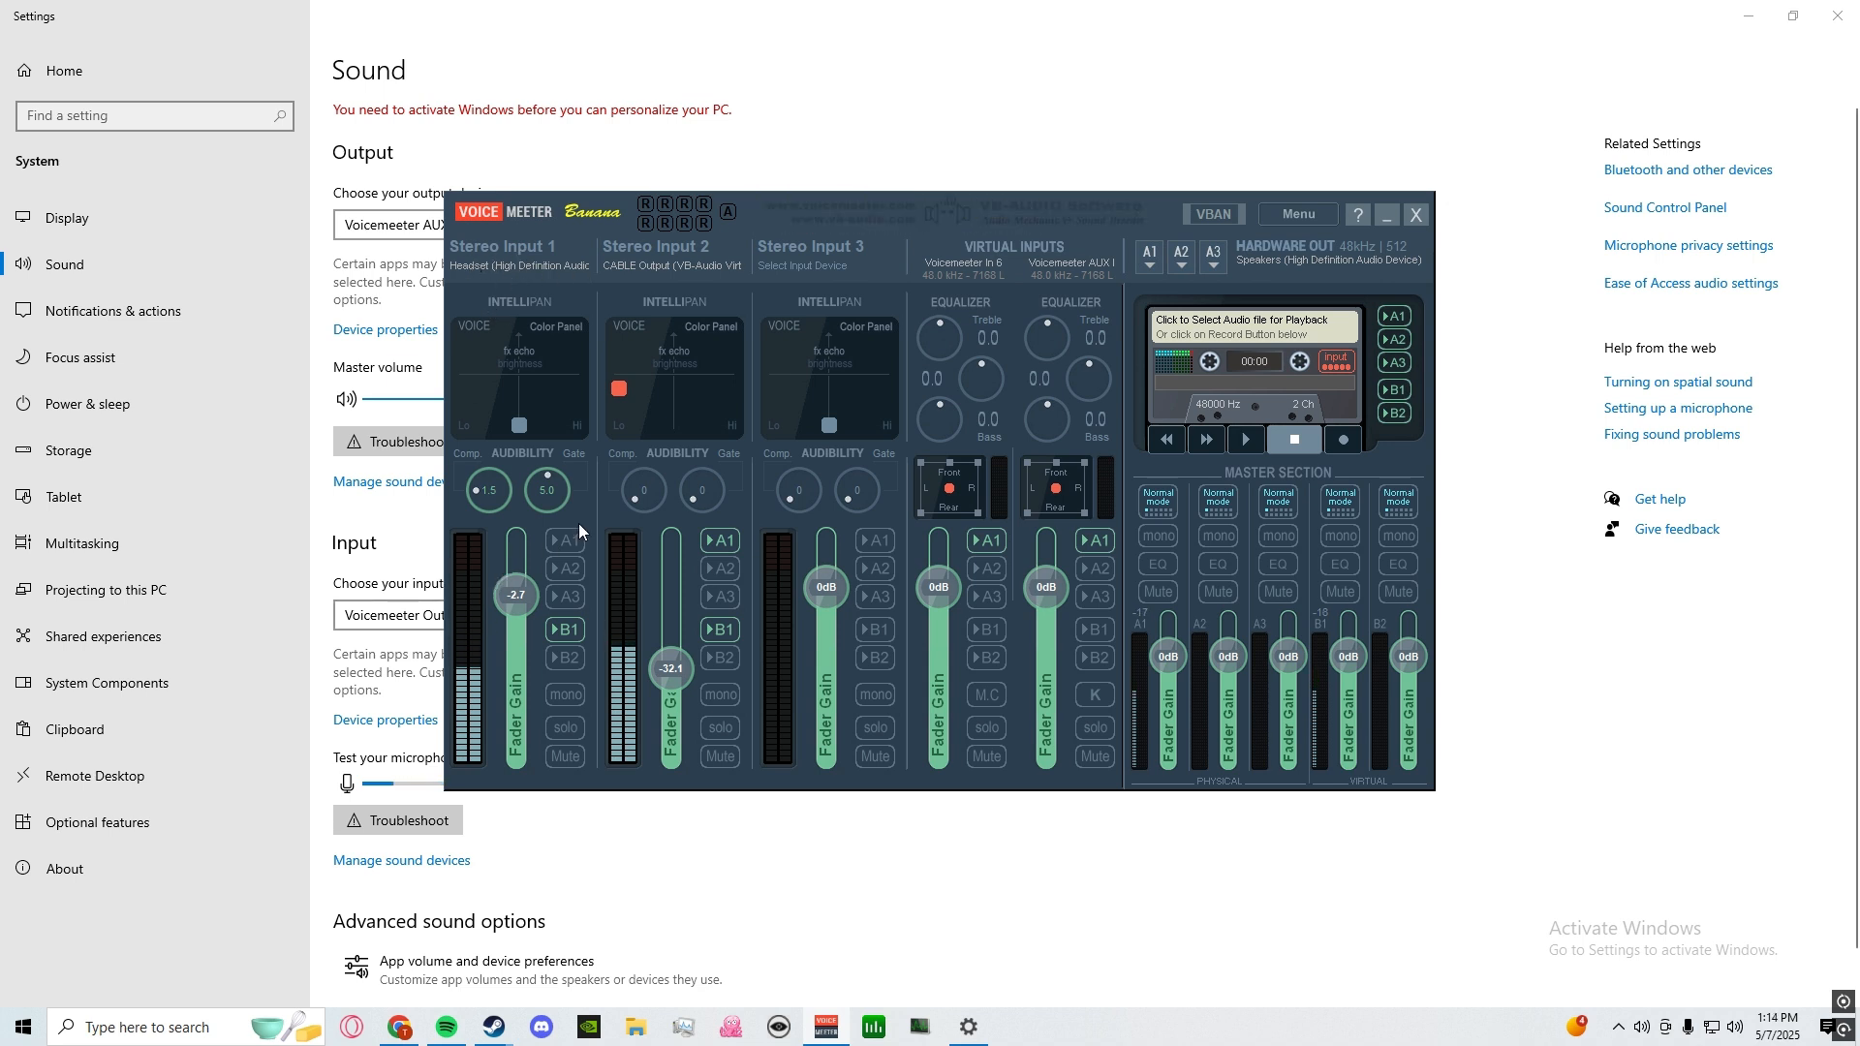
{"action": "left_click", "coordinate": [709, 543]}
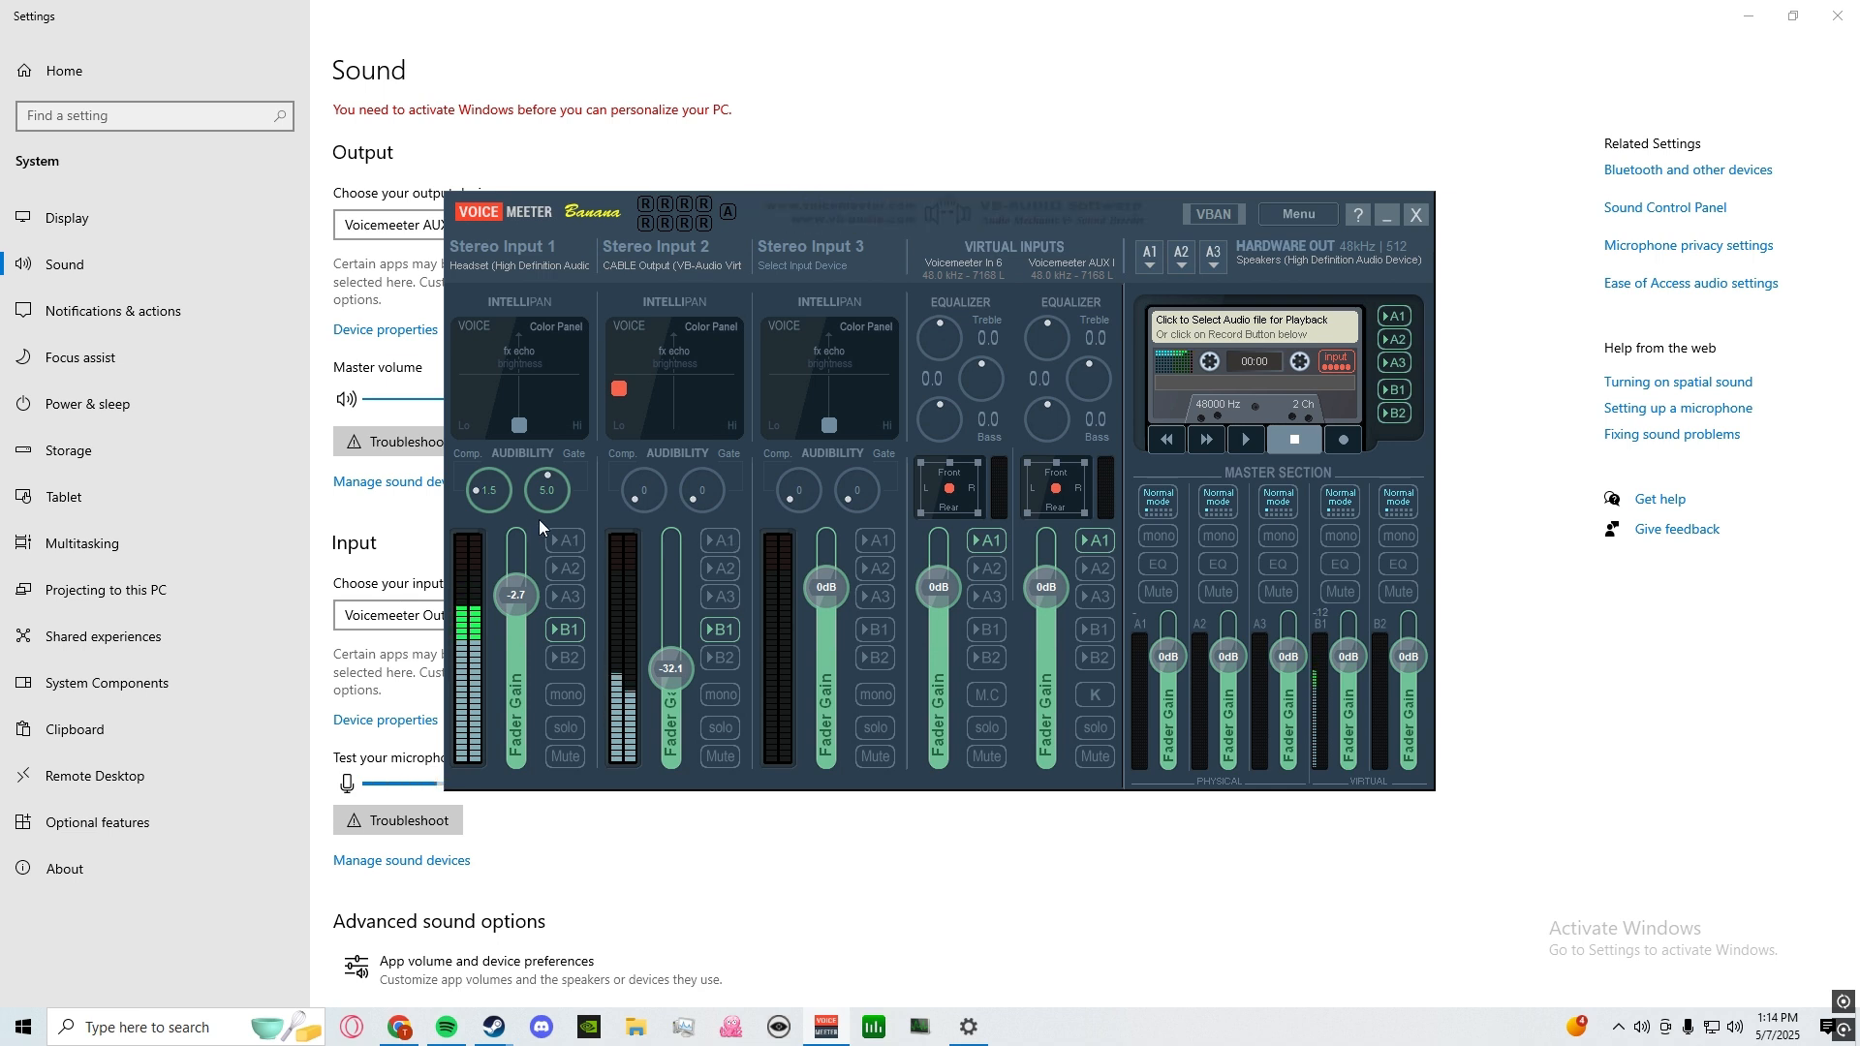
Step: Toggle the A1 routing of the headset microphone on Stereo Input 1 on and back off
{"action": "left_click", "coordinate": [570, 540]}
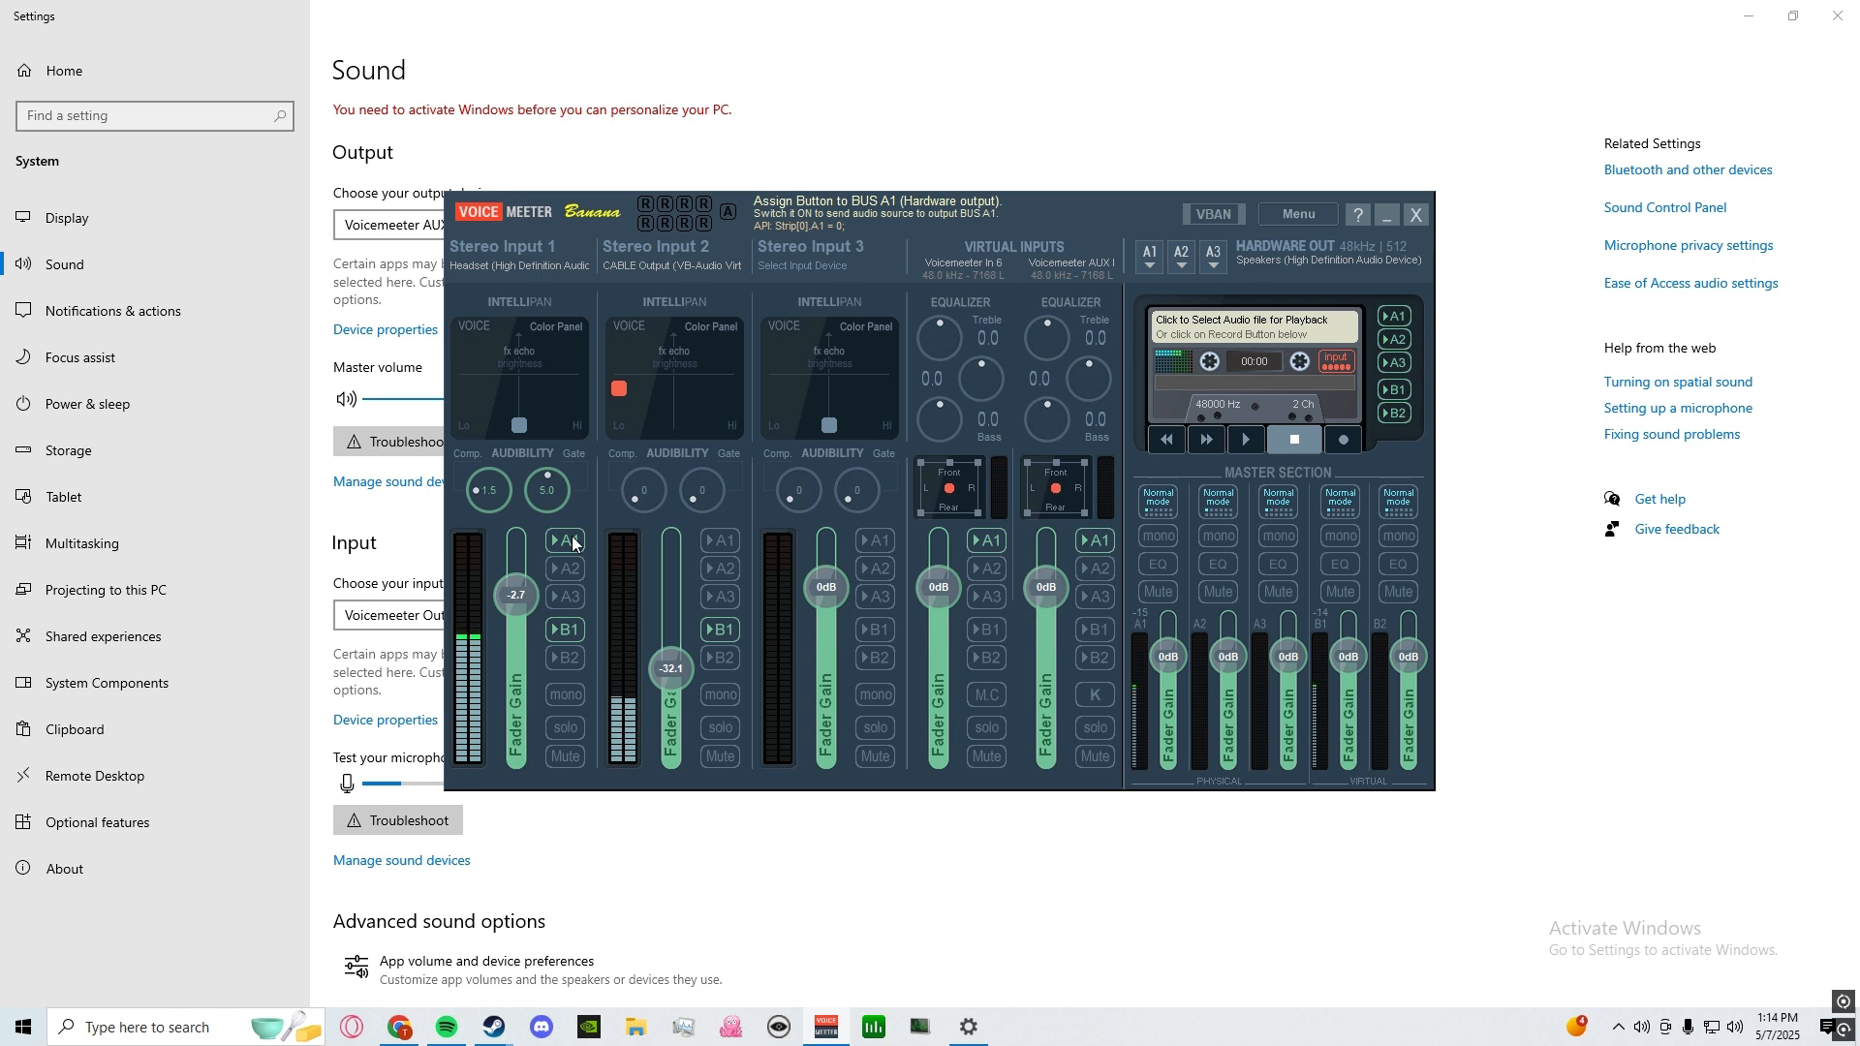
{"action": "left_click", "coordinate": [569, 542]}
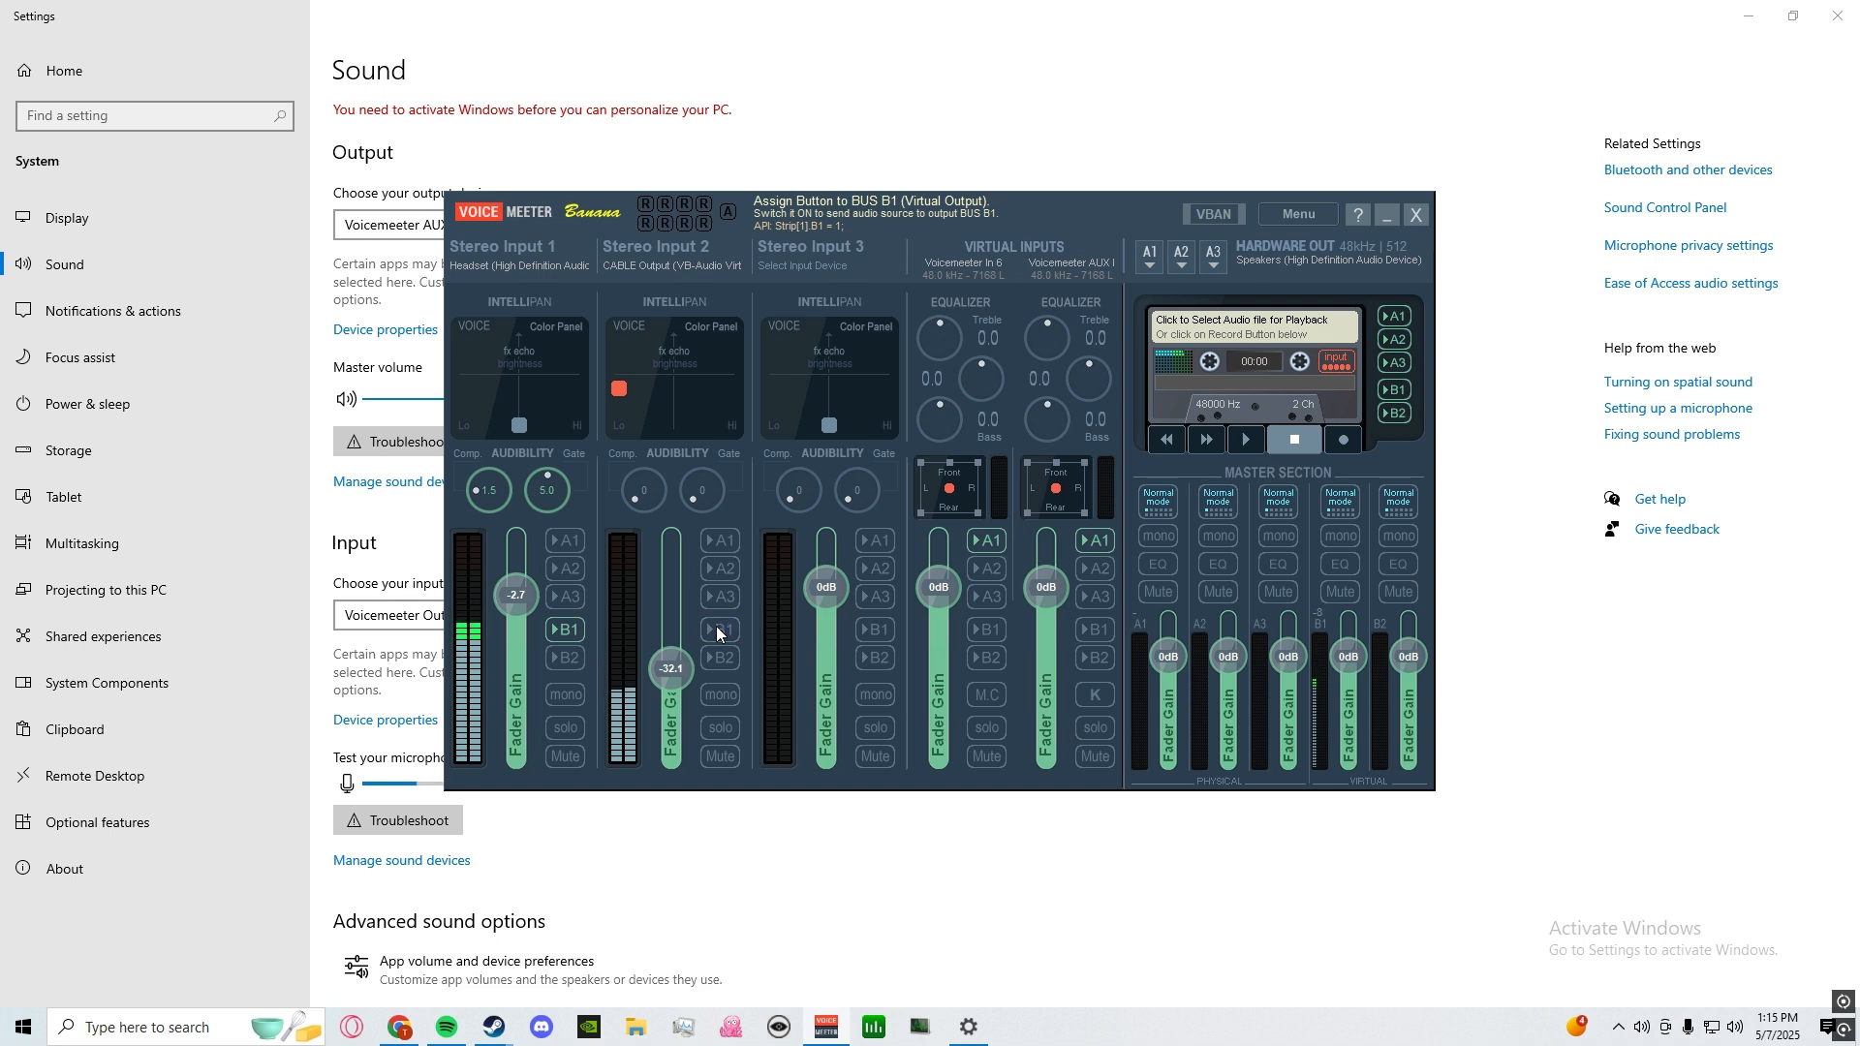
Step: Re-enable B1 and A1 routing for Stereo Input 2, and toggle Stereo Input 1's B1 routing off and back on
{"action": "left_click", "coordinate": [717, 630]}
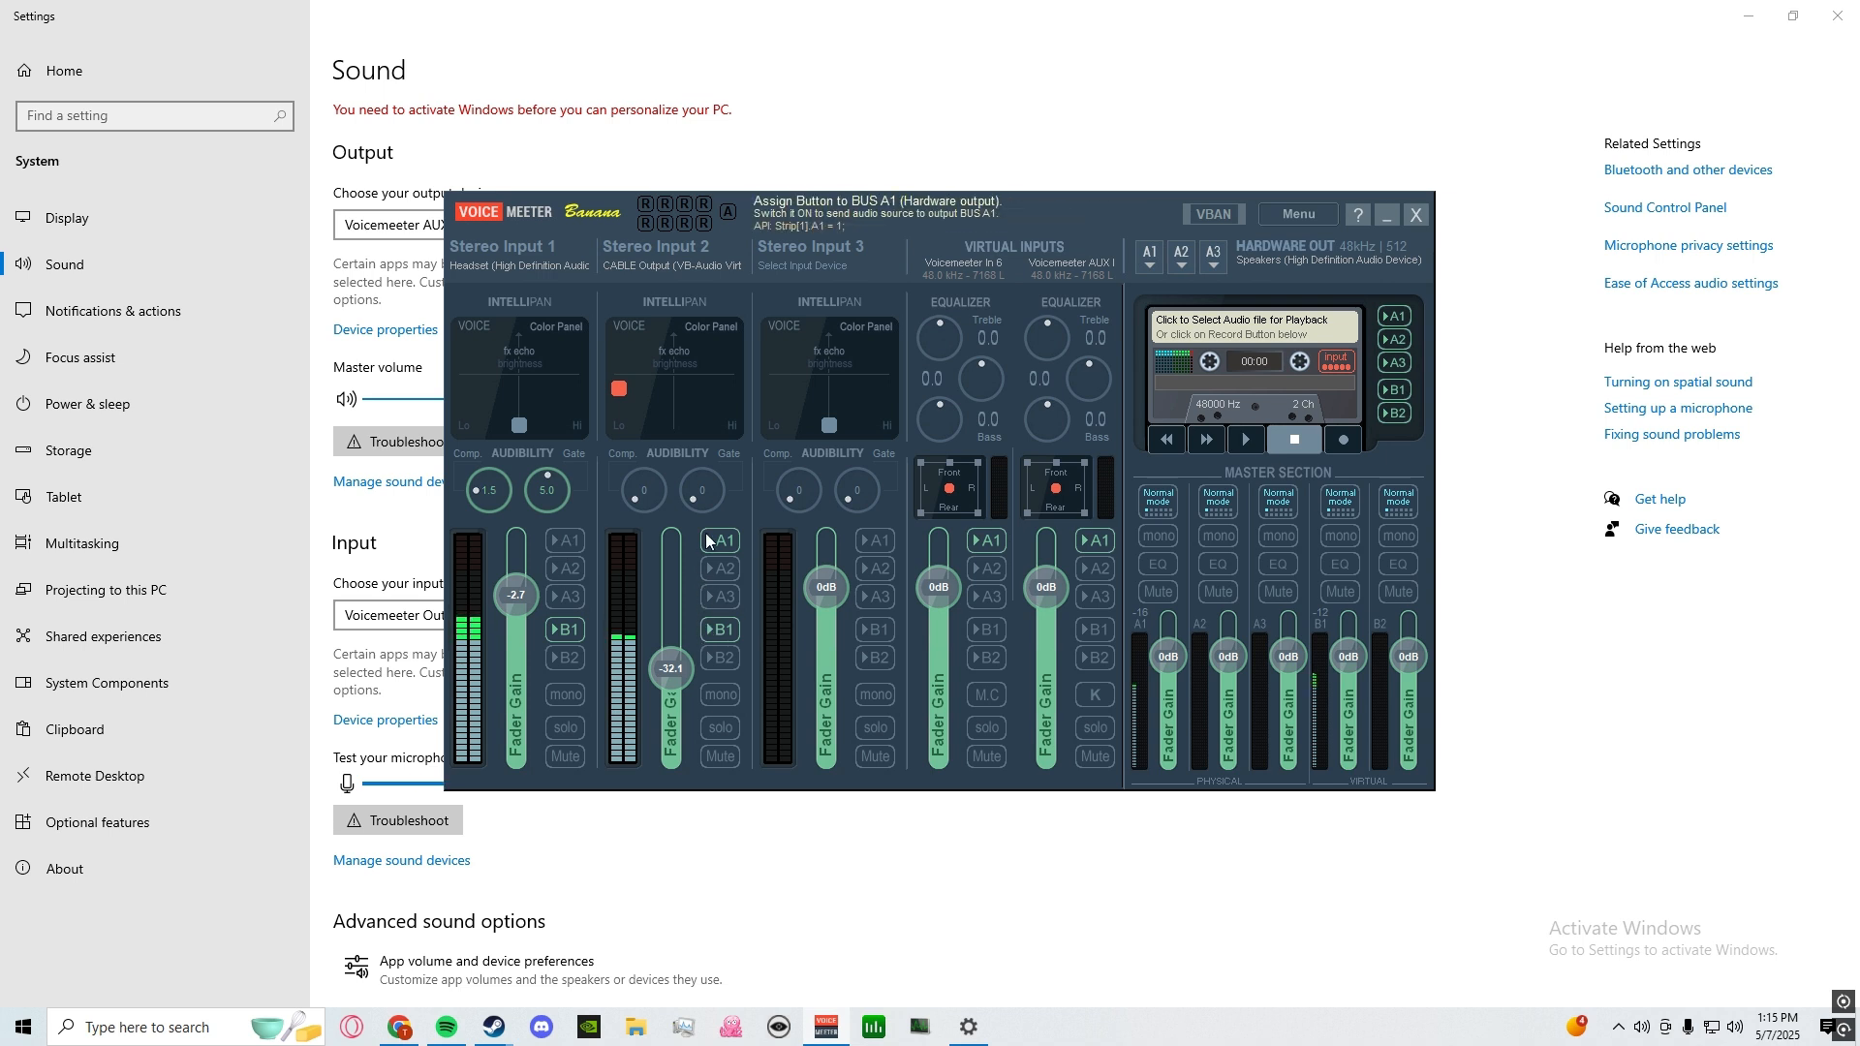
{"action": "left_click", "coordinate": [567, 632]}
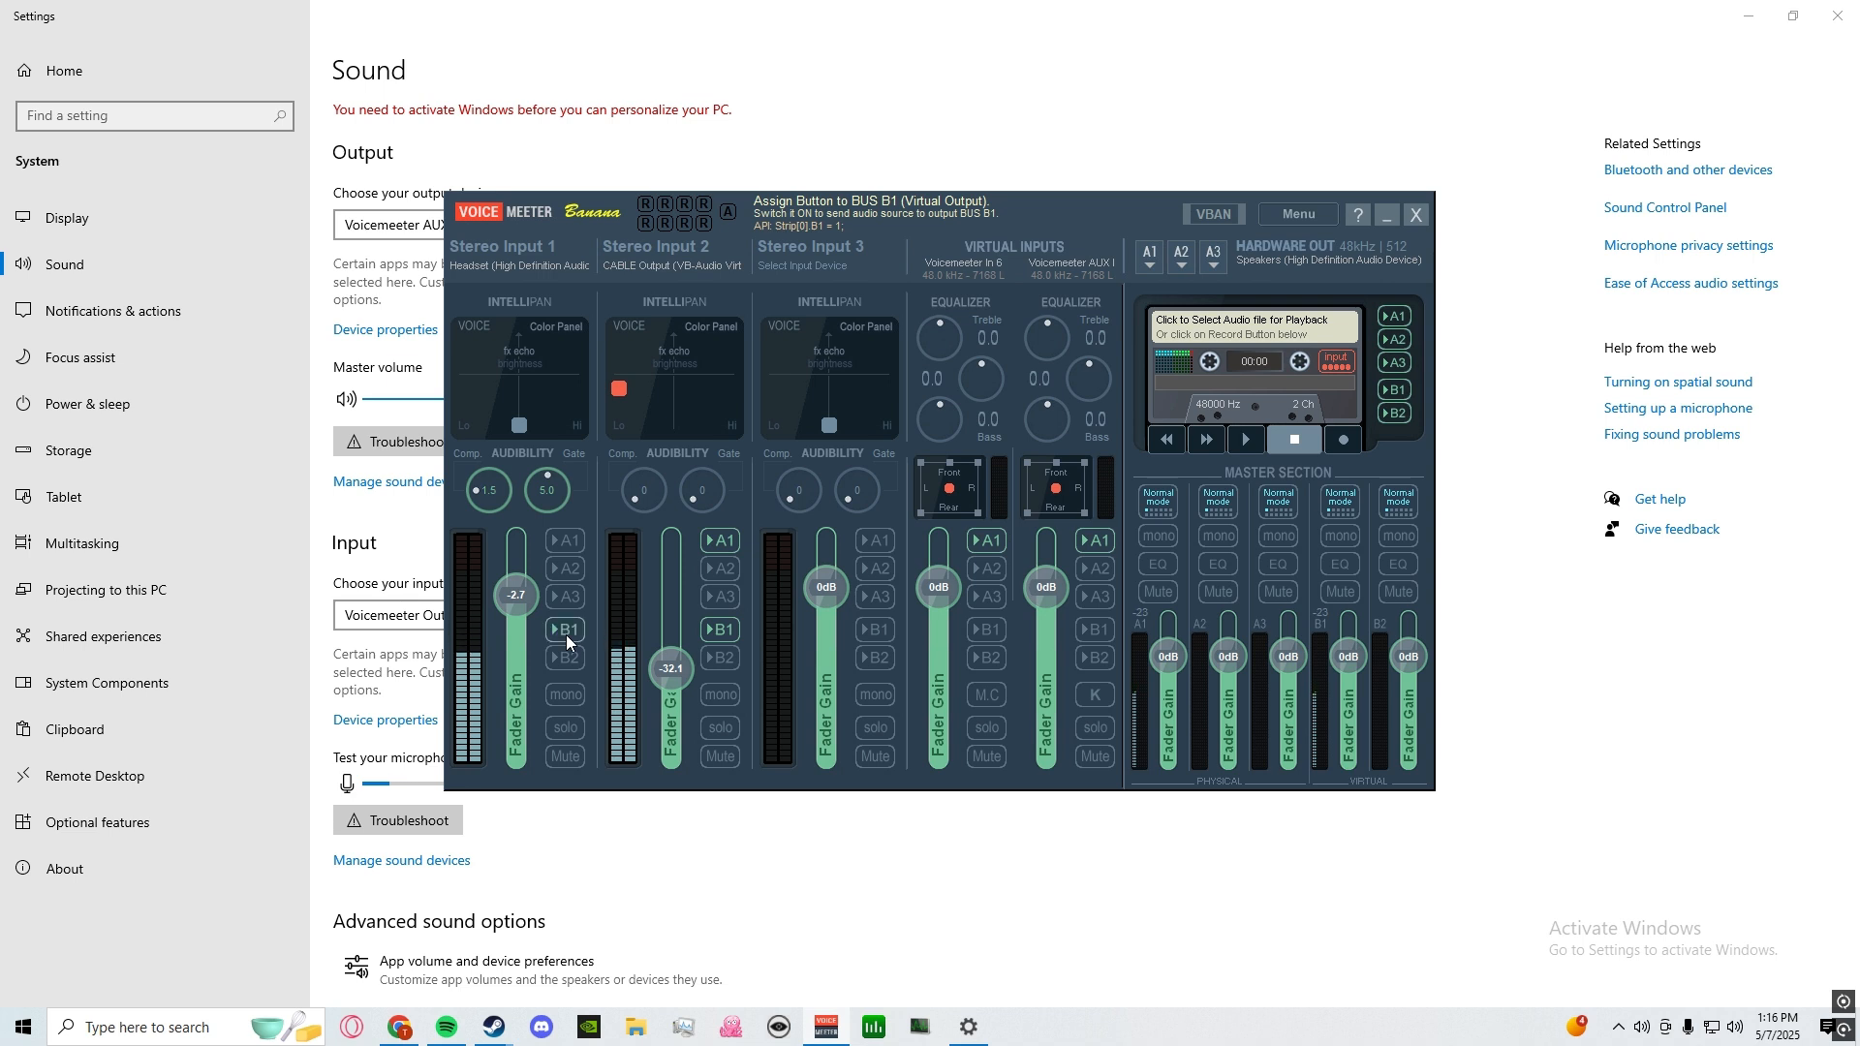
{"action": "left_click", "coordinate": [566, 633]}
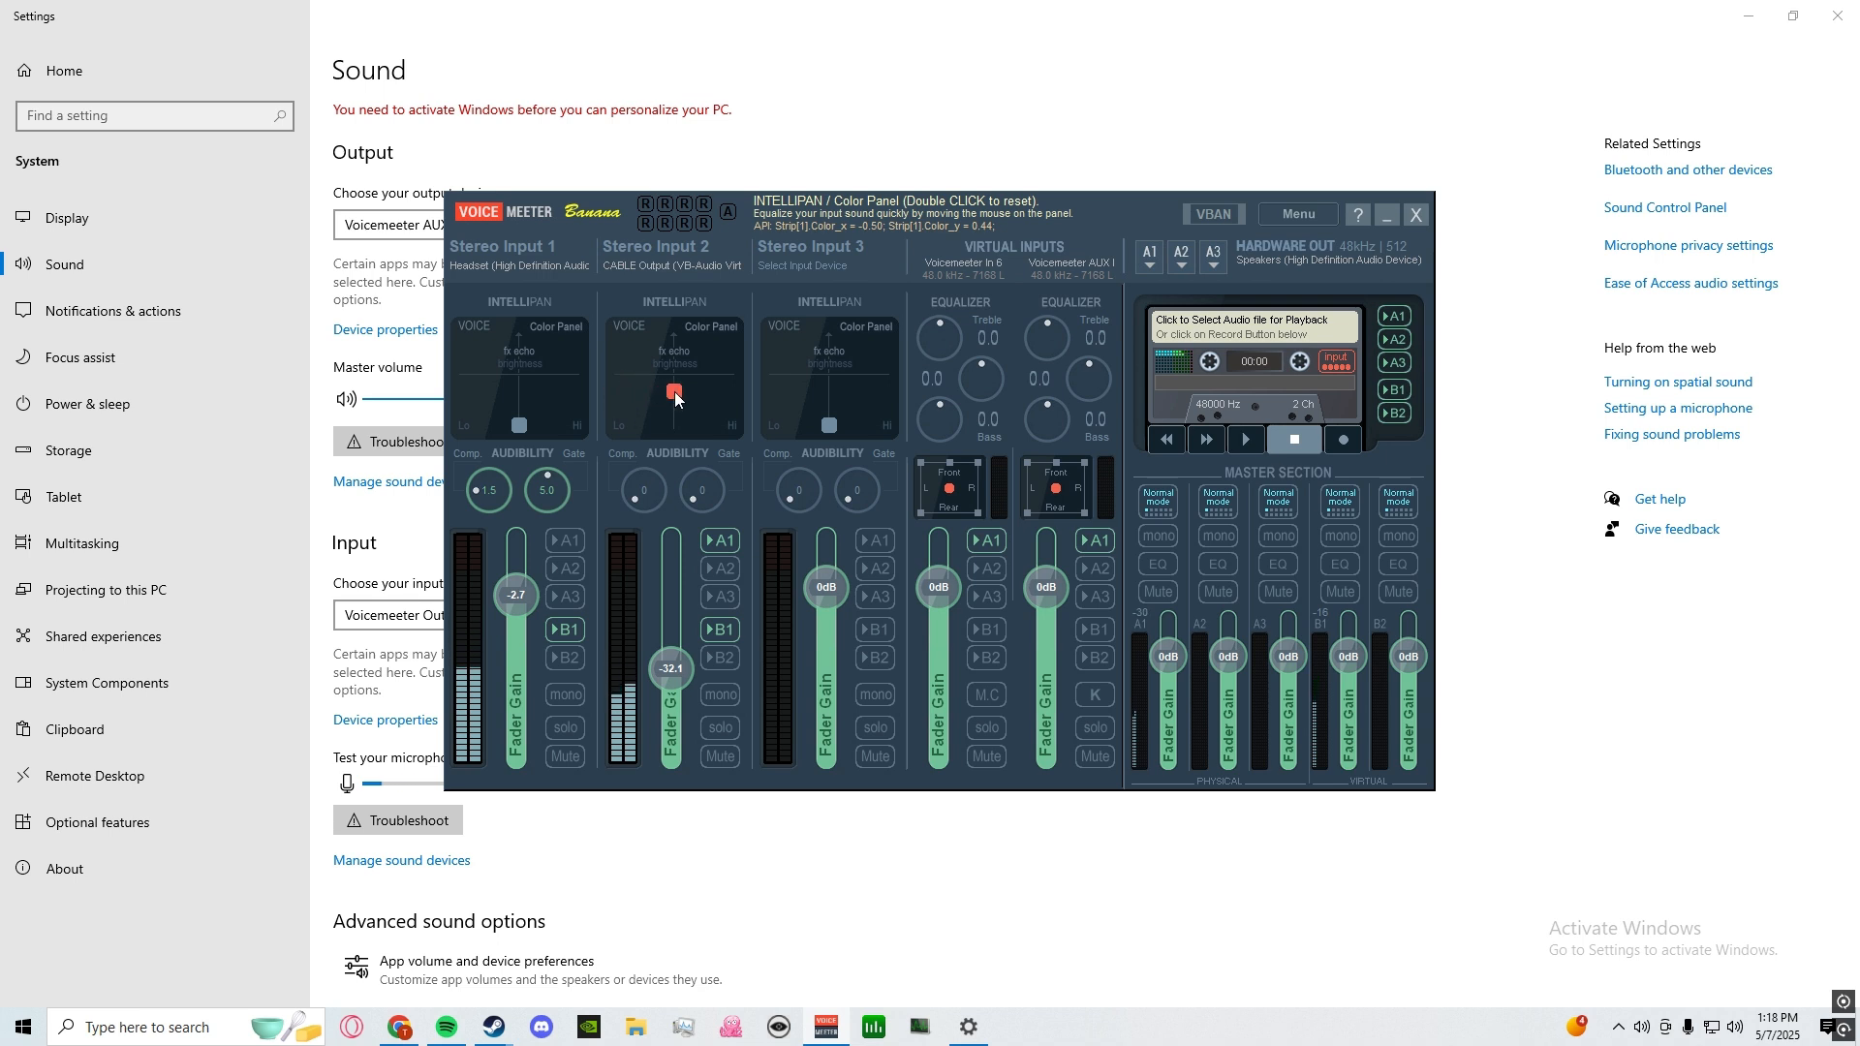
Step: Move Stereo Input 2's Intellipan color marker to the left edge of its panel, and shift the mixer window slightly
{"action": "left_click_drag", "start_coordinate": [659, 392], "coordinate": [613, 384]}
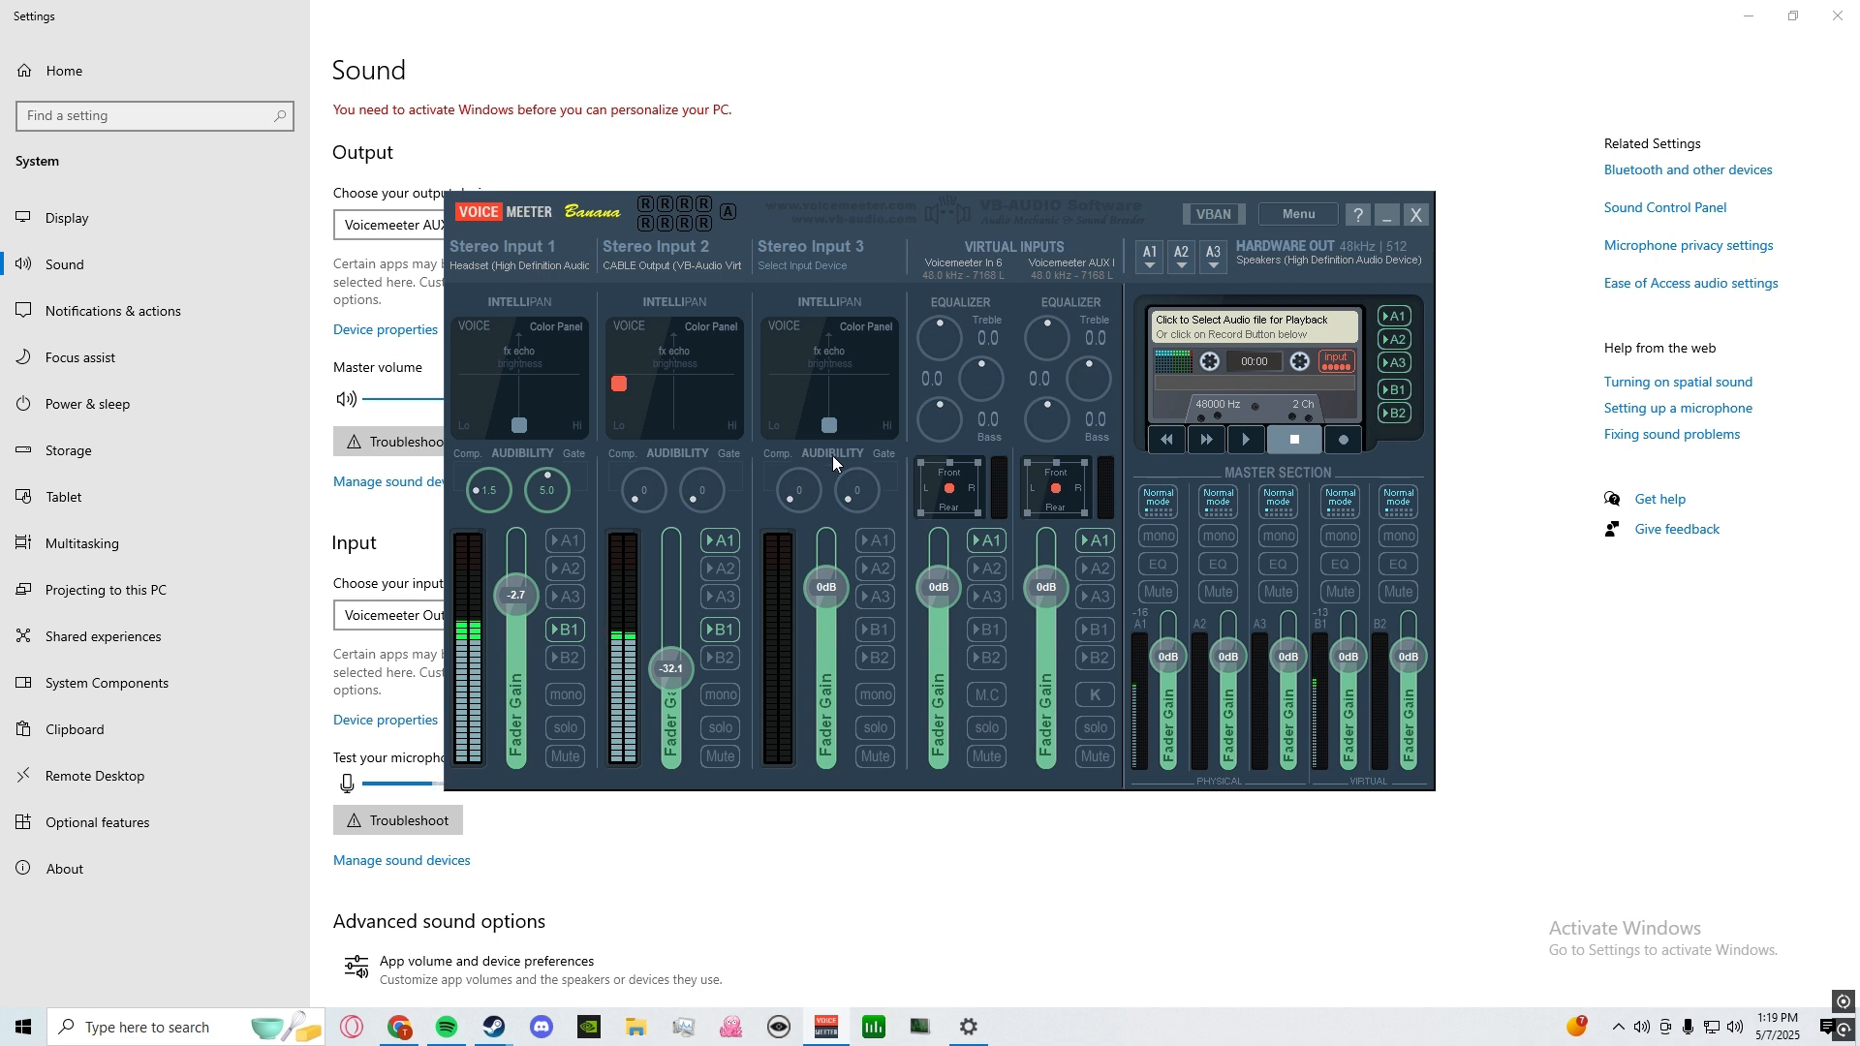
{"action": "left_click_drag", "start_coordinate": [1164, 200], "coordinate": [1174, 197]}
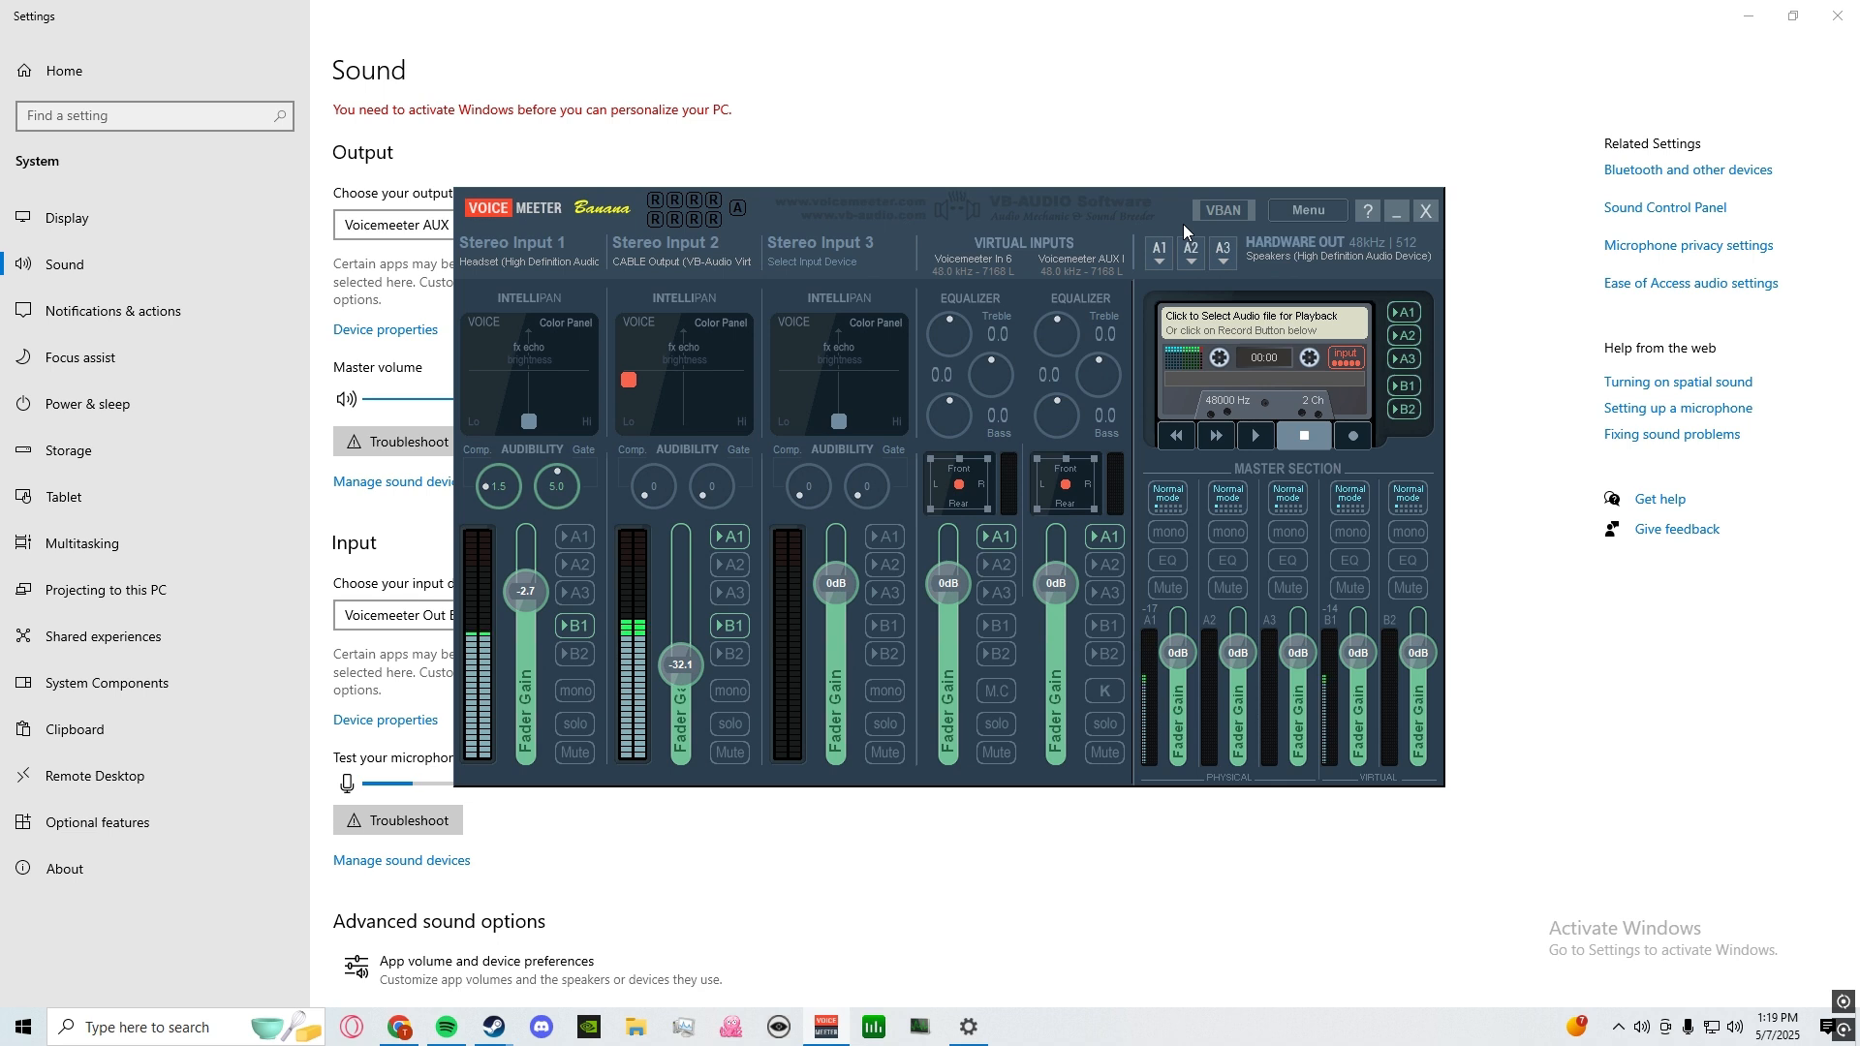